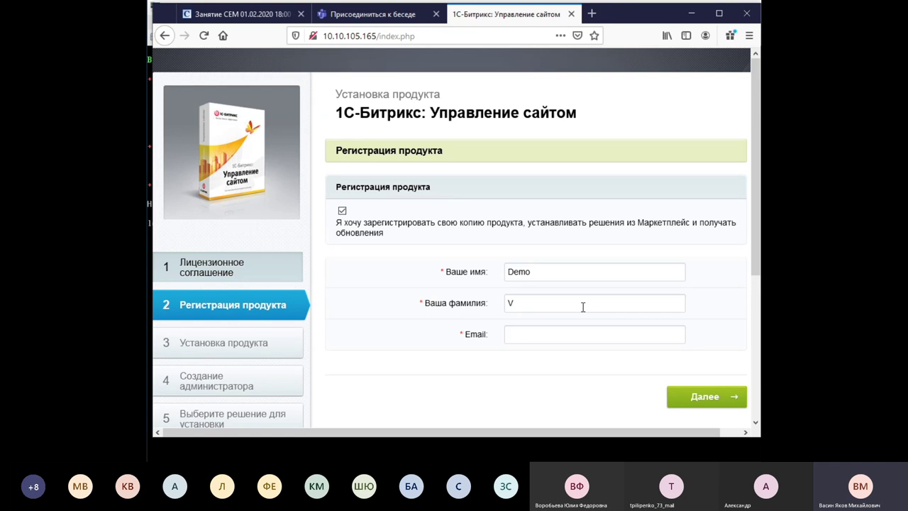
# Enter an e-mail address in the registration Email field and proceed to product installation.
pyautogui.click(590, 336)
pyautogui.write('asdfasdfas@dsadfasd')
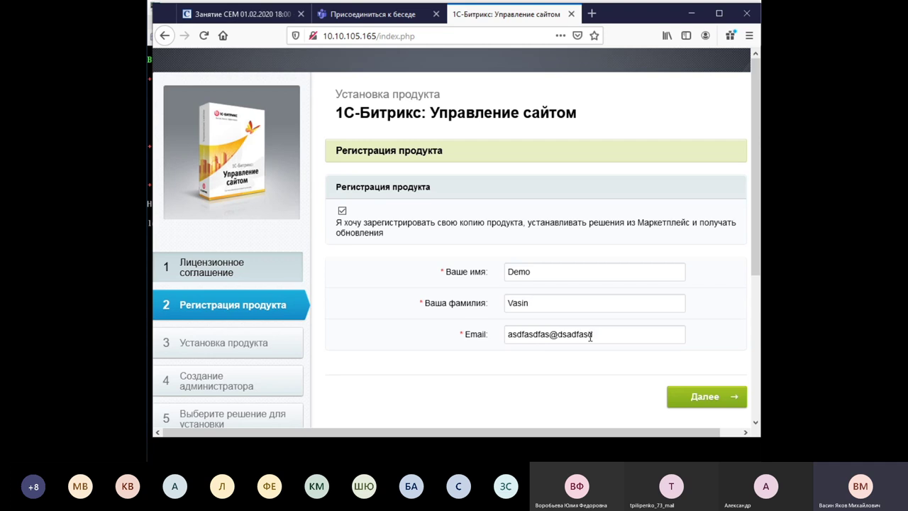
pyautogui.write('fd.ru')
pyautogui.click(702, 399)
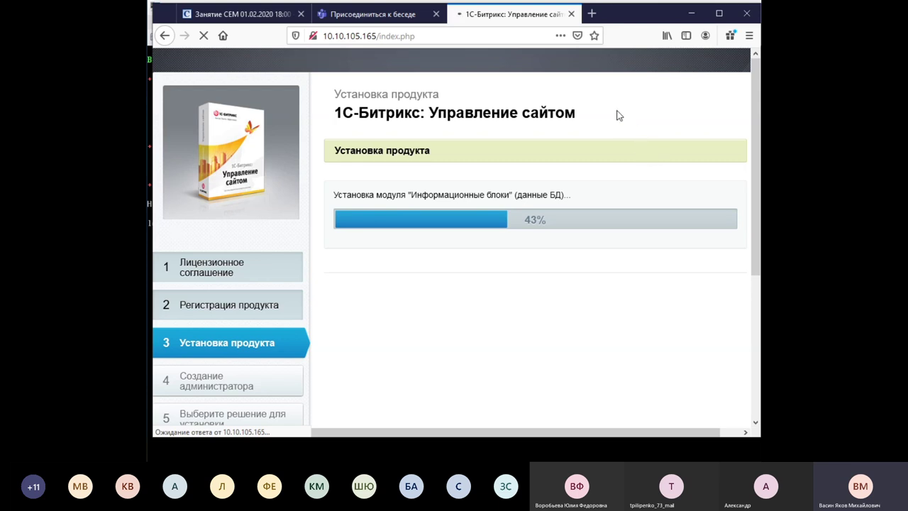
# Open a new Firefox tab and go to specialist.ru.
pyautogui.click(592, 13)
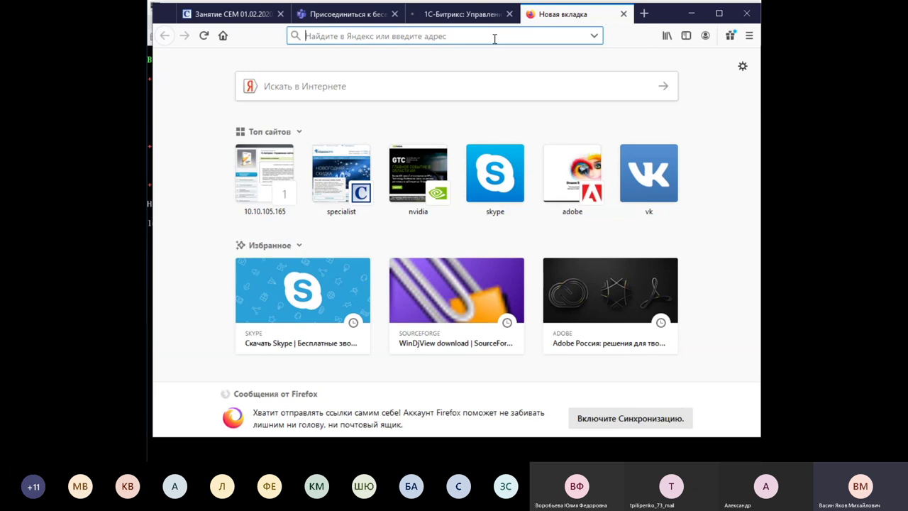
pyautogui.write('specialist.ru/')
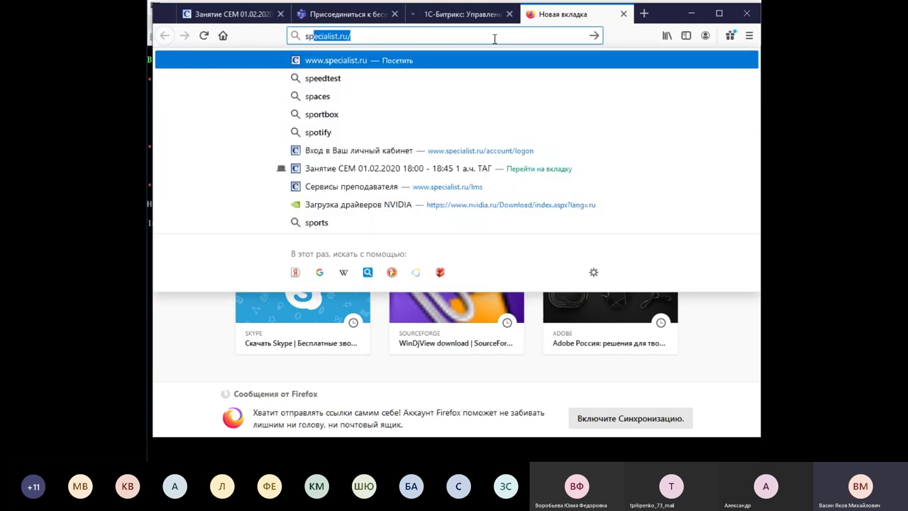
pyautogui.press('Return')
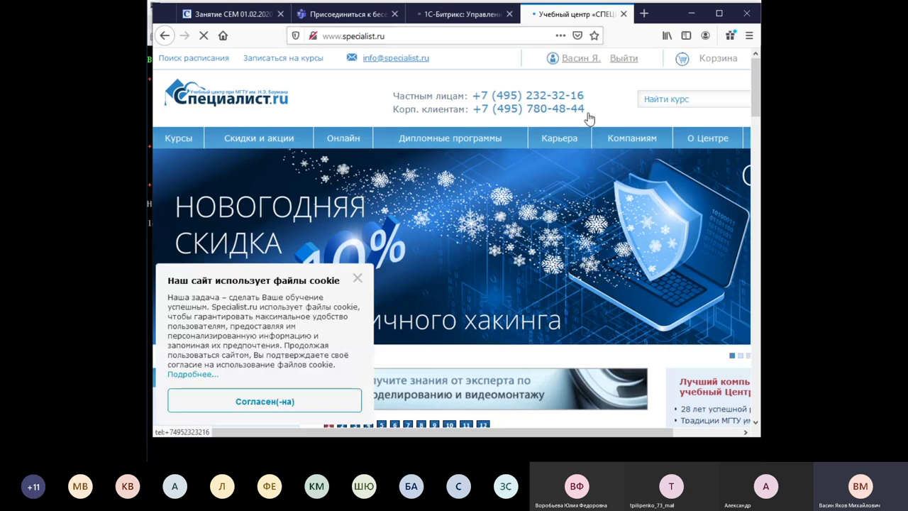
# Search the site's Найти курс box for the trainer's surname.
pyautogui.click(701, 123)
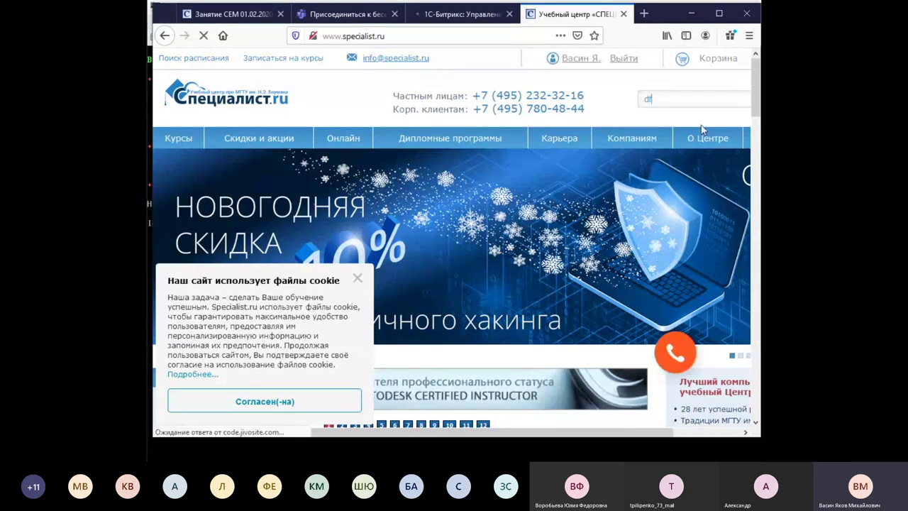
pyautogui.write('dfdfd')
pyautogui.press('BackSpace')
pyautogui.press('BackSpace')
pyautogui.press('BackSpace')
pyautogui.press('BackSpace')
pyautogui.press('BackSpace')
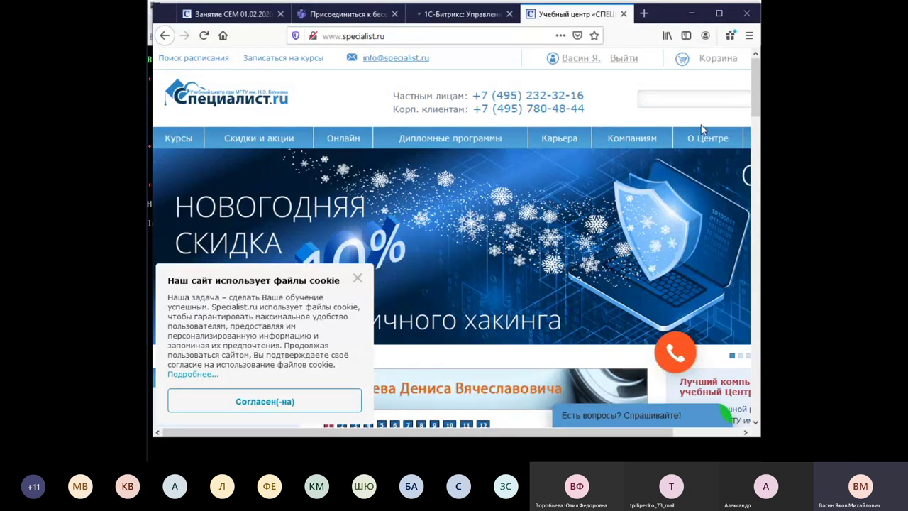
pyautogui.write('васин')
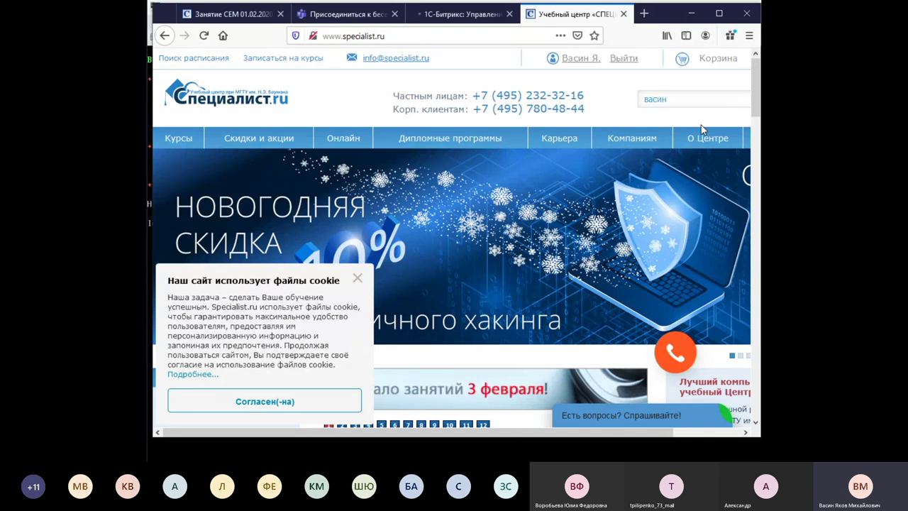
pyautogui.press('Return')
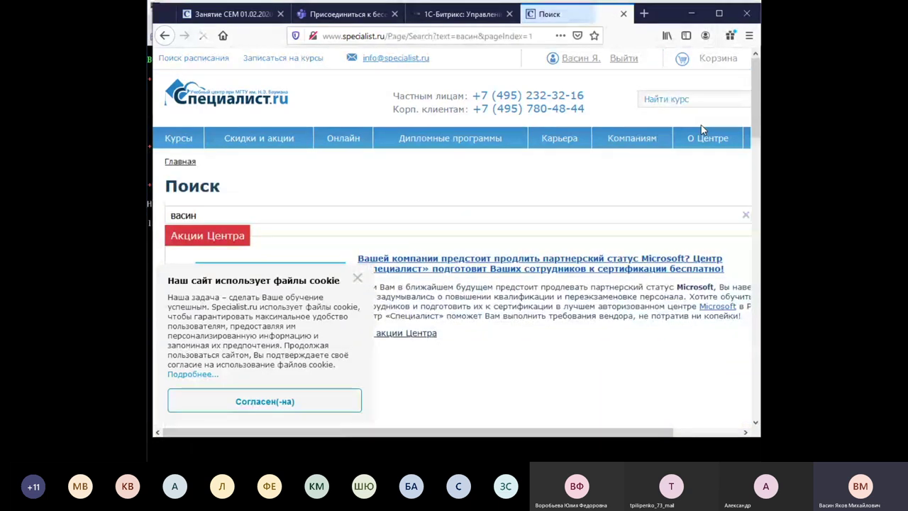
# Dismiss the cookie notices and open the first trainer result's profile page.
pyautogui.click(358, 278)
pyautogui.scroll(-2, 542, 252)
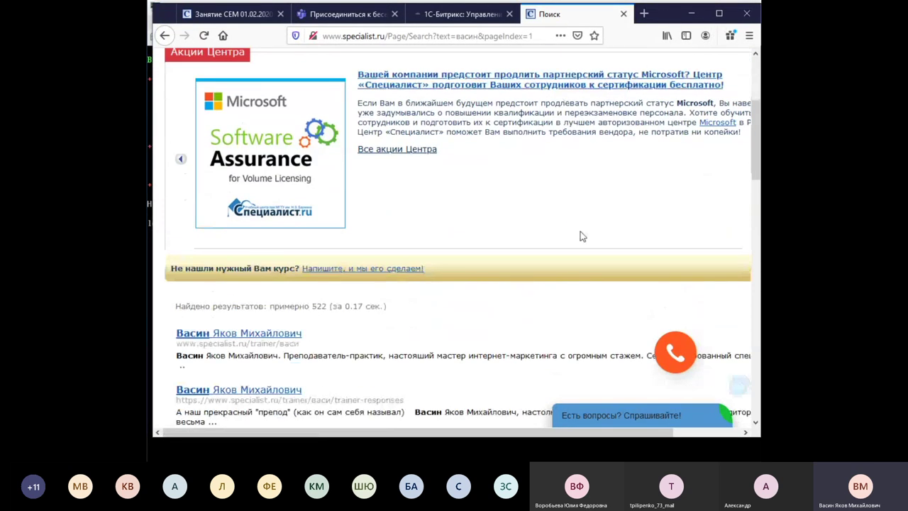
pyautogui.scroll(-2, 399, 195)
pyautogui.click(255, 213)
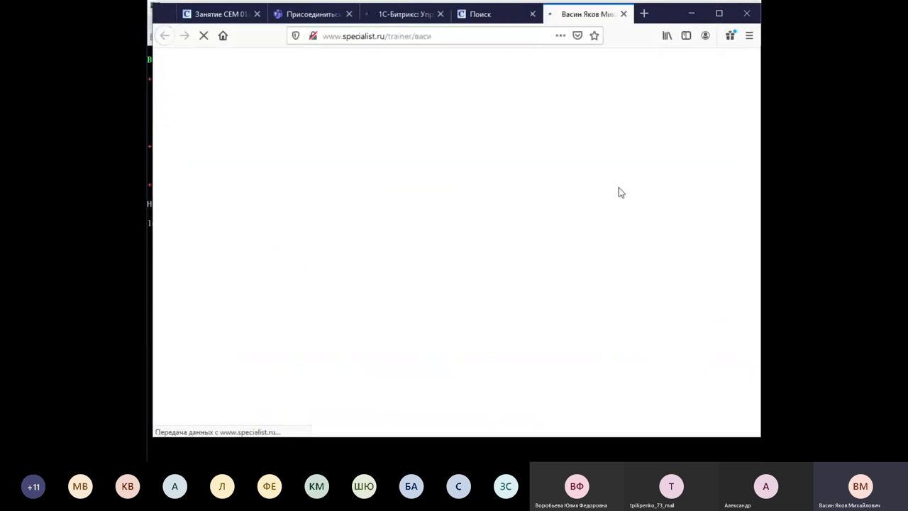
pyautogui.moveTo(614, 143)
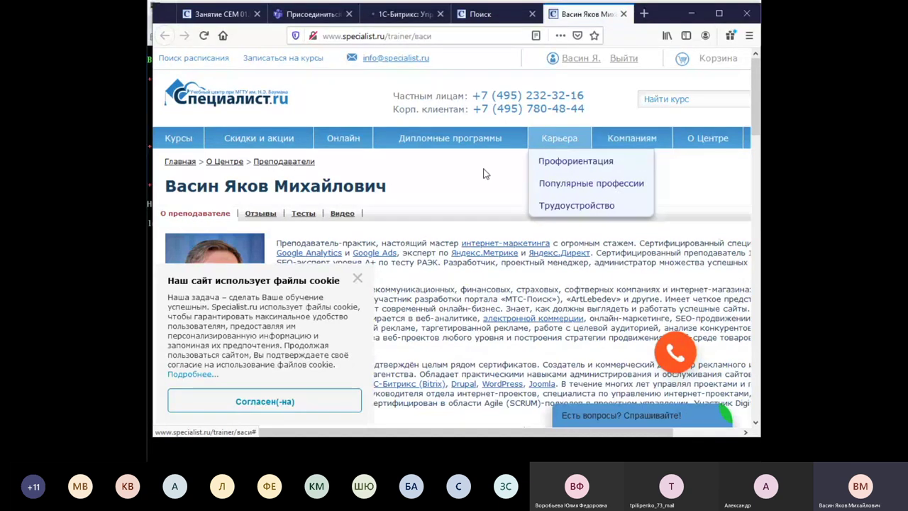
pyautogui.click(357, 277)
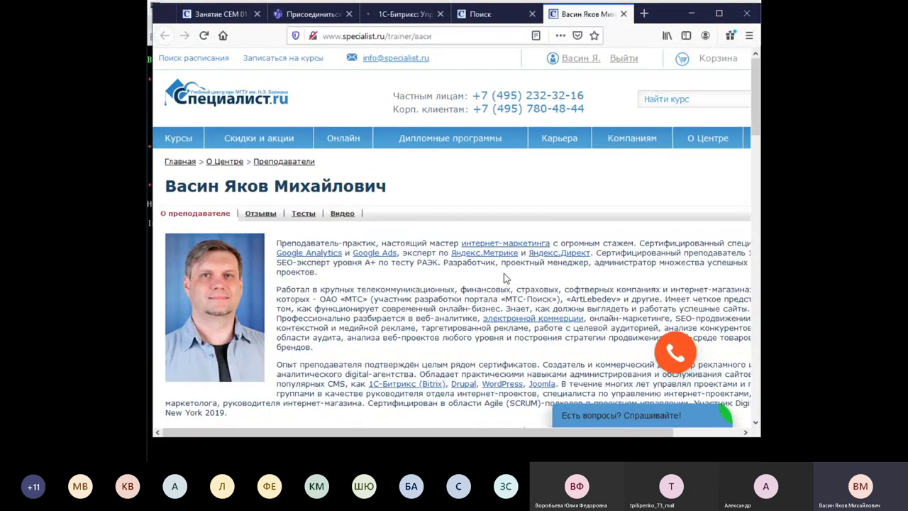
# Scroll through the trainer's profile, then return to the installer tab, now at 70%.
pyautogui.scroll(-5, 508, 274)
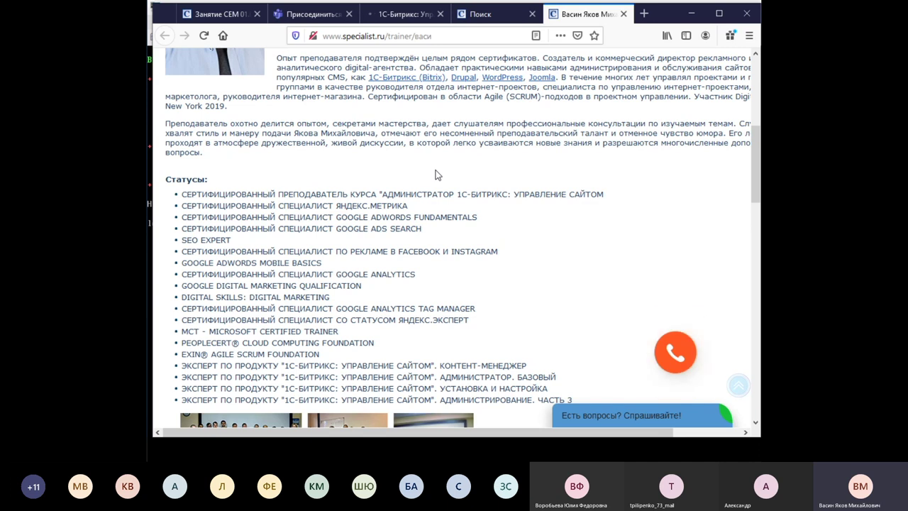
pyautogui.scroll(-3, 419, 132)
pyautogui.scroll(2, 422, 127)
pyautogui.scroll(-1, 467, 294)
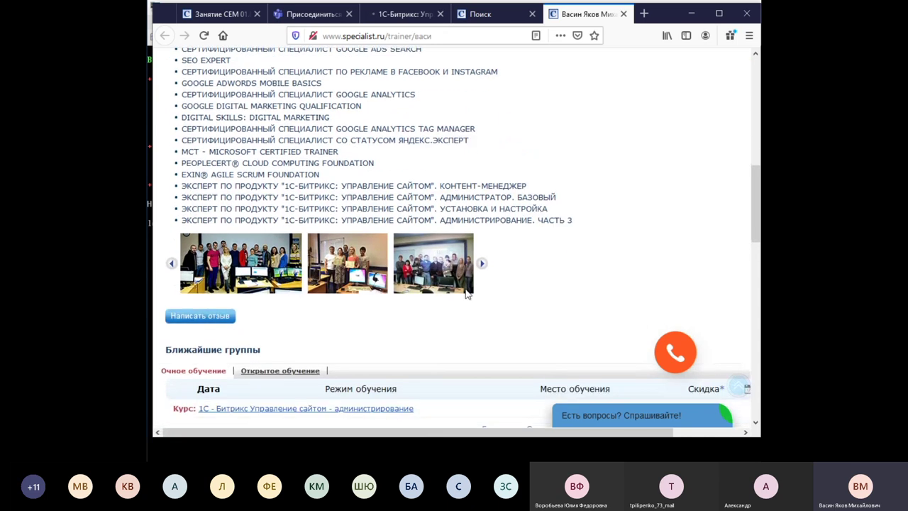
pyautogui.scroll(-4, 467, 294)
pyautogui.scroll(2, 467, 294)
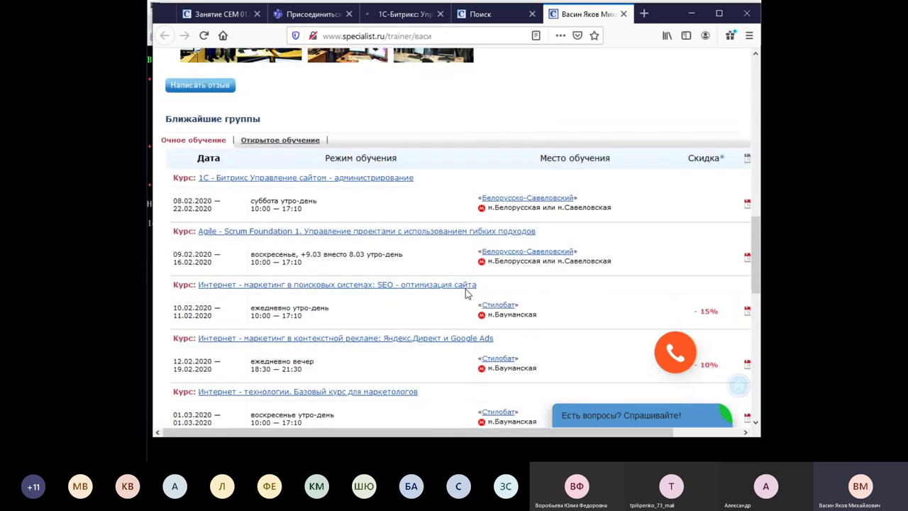
pyautogui.scroll(-2, 466, 294)
pyautogui.scroll(5, 429, 215)
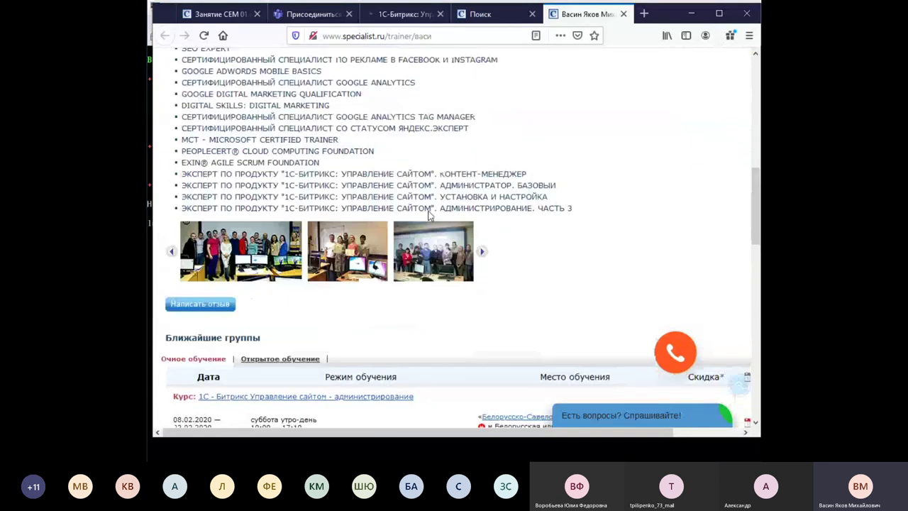
pyautogui.scroll(8, 430, 215)
pyautogui.click(401, 15)
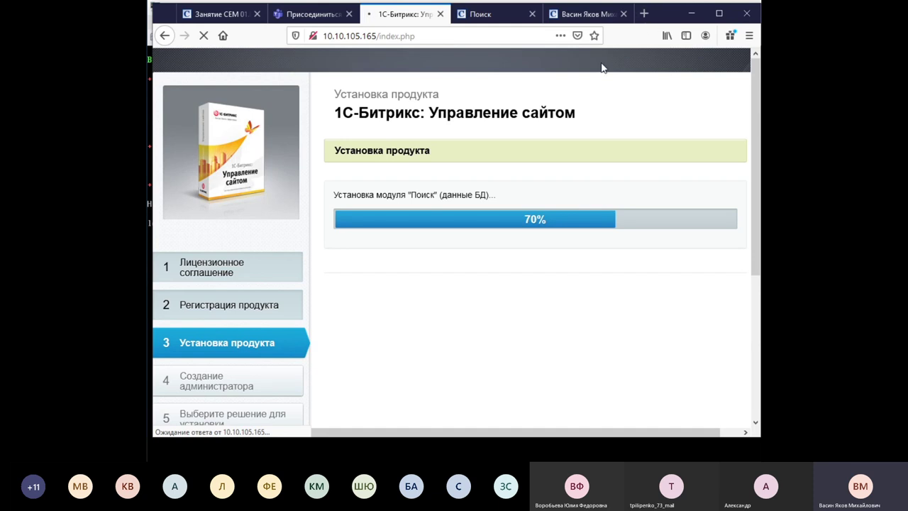
# Open another new tab and load bitrix.ru, correcting the mistyped address.
pyautogui.click(645, 14)
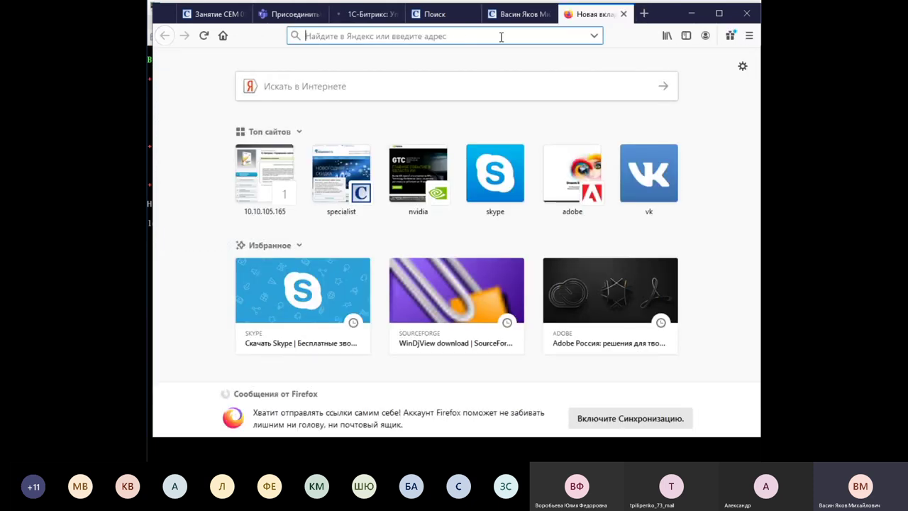
pyautogui.write('и')
pyautogui.press('BackSpace')
pyautogui.write('ишекшчю')
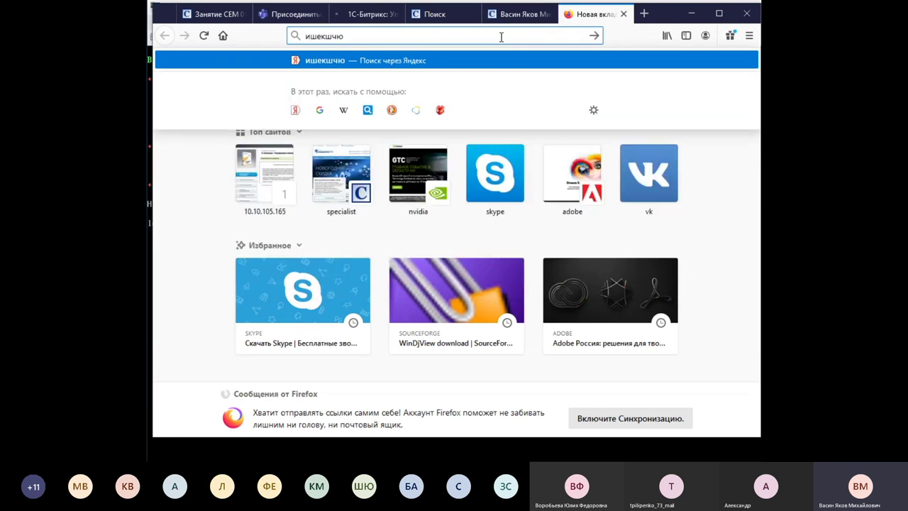
pyautogui.press('BackSpace')
pyautogui.press('BackSpace')
pyautogui.press('BackSpace')
pyautogui.press('BackSpace')
pyautogui.press('BackSpace')
pyautogui.press('BackSpace')
pyautogui.write('b')
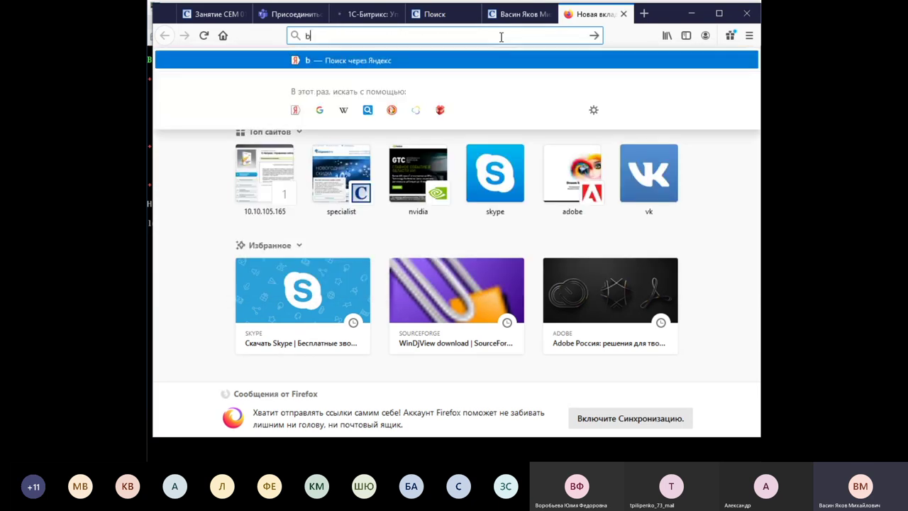
pyautogui.write('itrix.ruy')
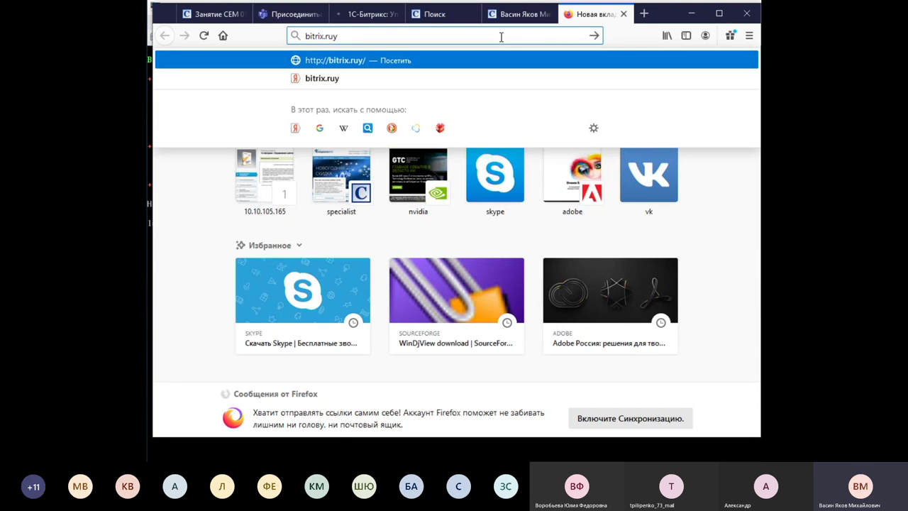
pyautogui.press('BackSpace')
pyautogui.press('Return')
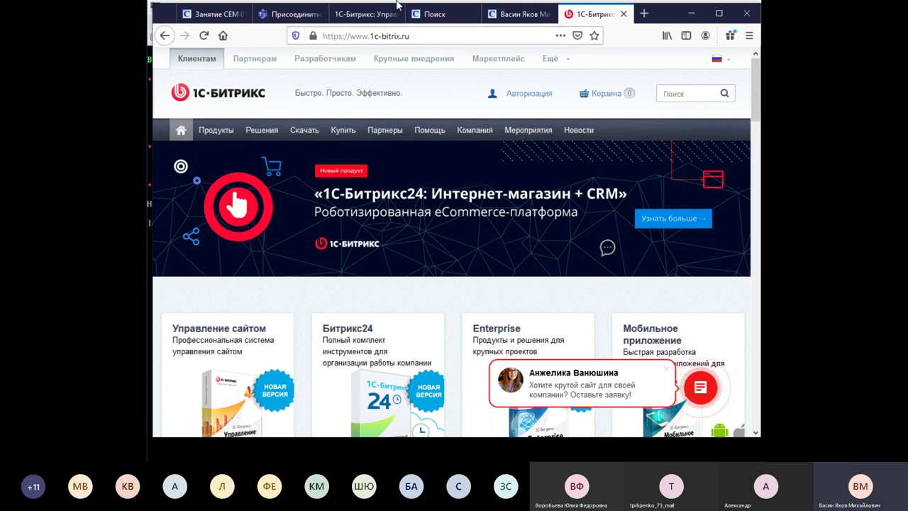
# Open the release18.1c-bitrix.ru page announcing 1С-Битрикс: Управление сайтом 18.0 from the site menu.
pyautogui.moveTo(216, 132)
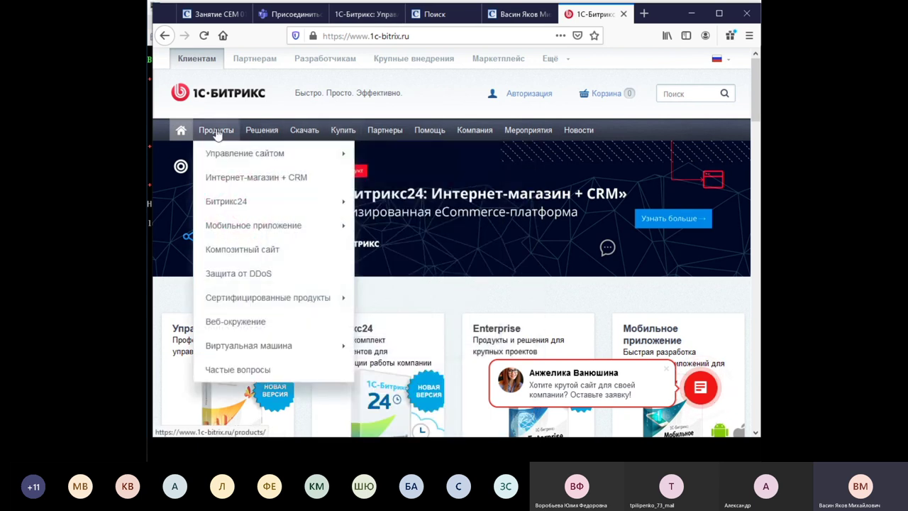
pyautogui.moveTo(234, 152)
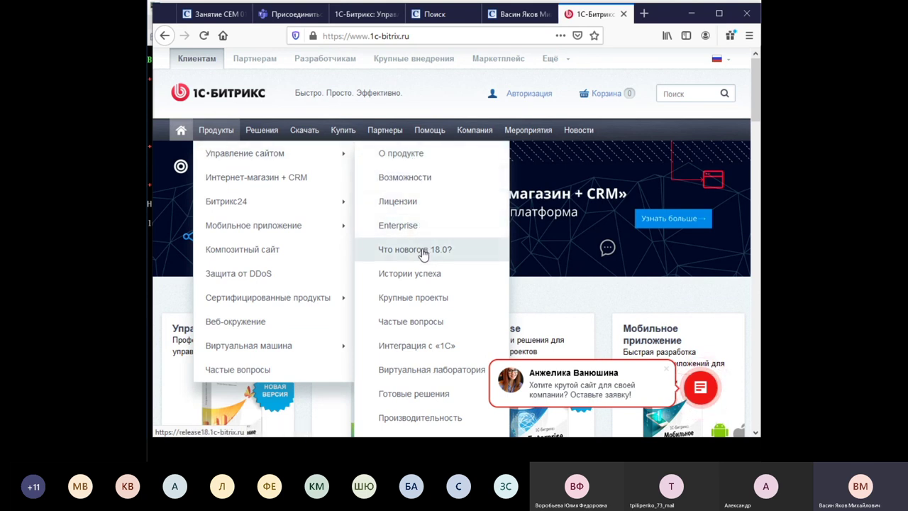
pyautogui.moveTo(385, 130)
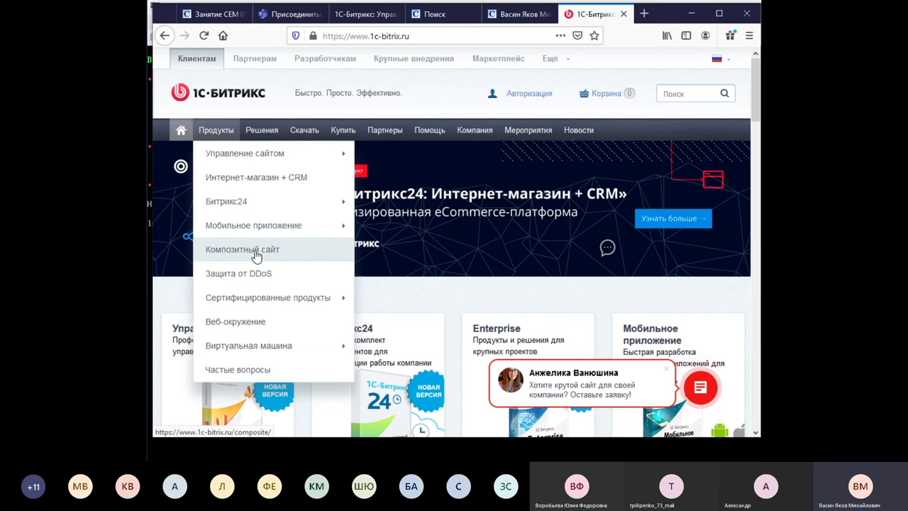
pyautogui.moveTo(273, 158)
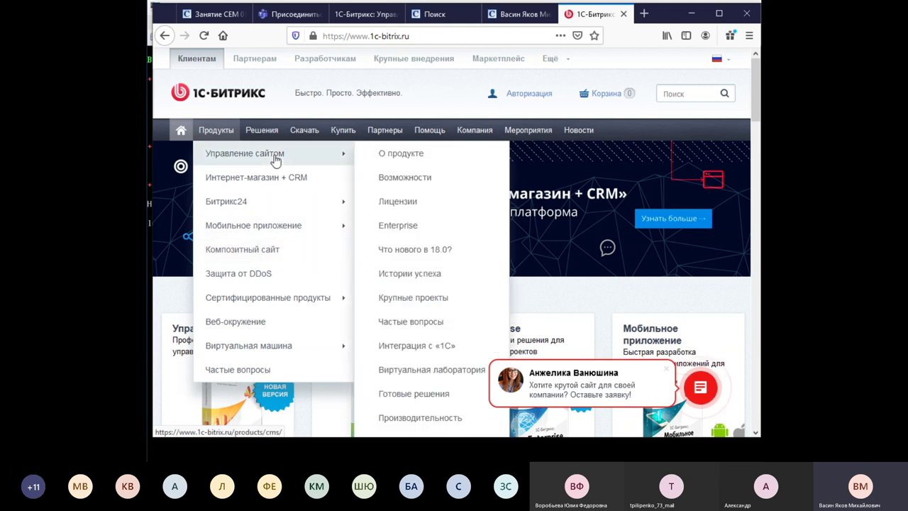
pyautogui.click(440, 252)
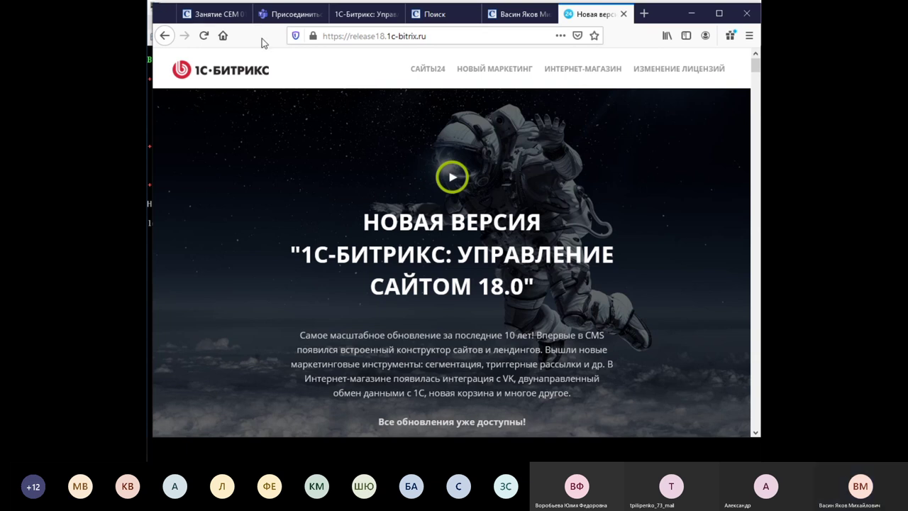
# Return to the installer and enter the administrator password and its confirmation.
pyautogui.click(296, 14)
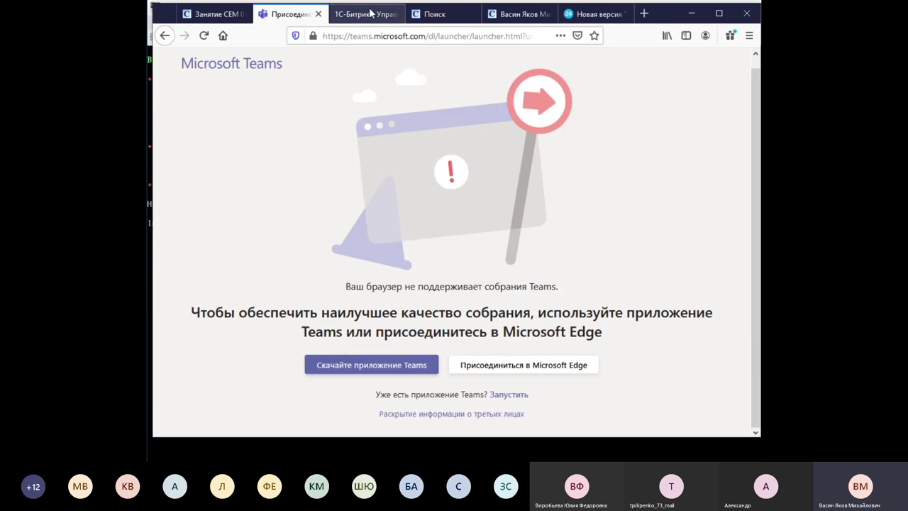
pyautogui.click(373, 14)
pyautogui.click(590, 245)
pyautogui.write('••••••')
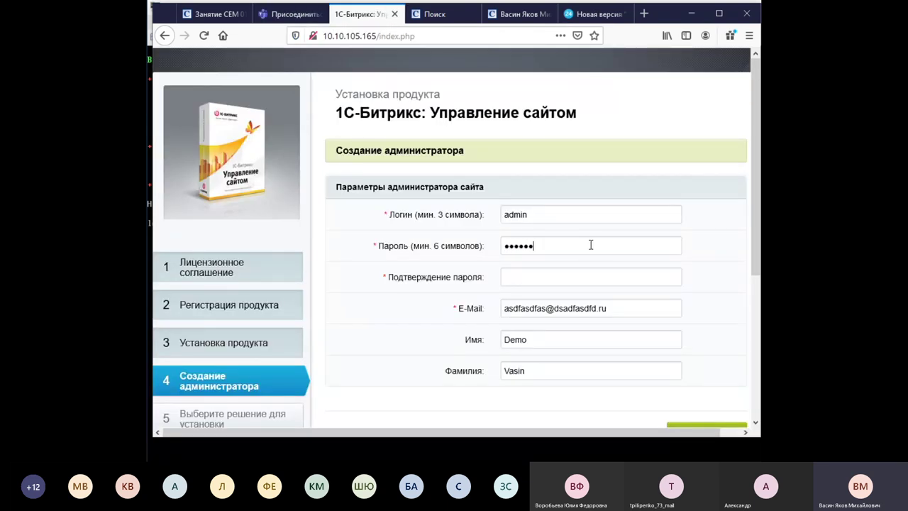
pyautogui.click(598, 275)
pyautogui.write('••••••')
# Continue to solution selection and decline Firefox's offer to save the login.
pyautogui.scroll(-3, 710, 323)
pyautogui.click(712, 319)
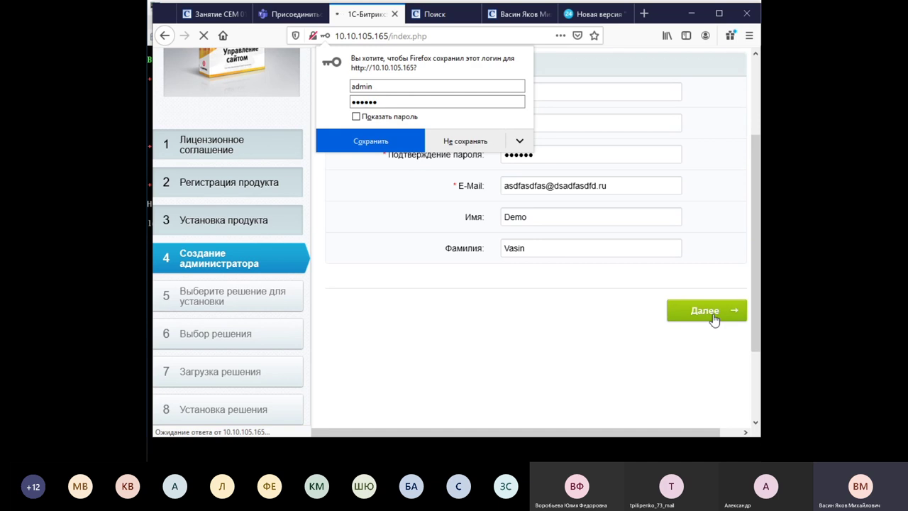
pyautogui.click(474, 148)
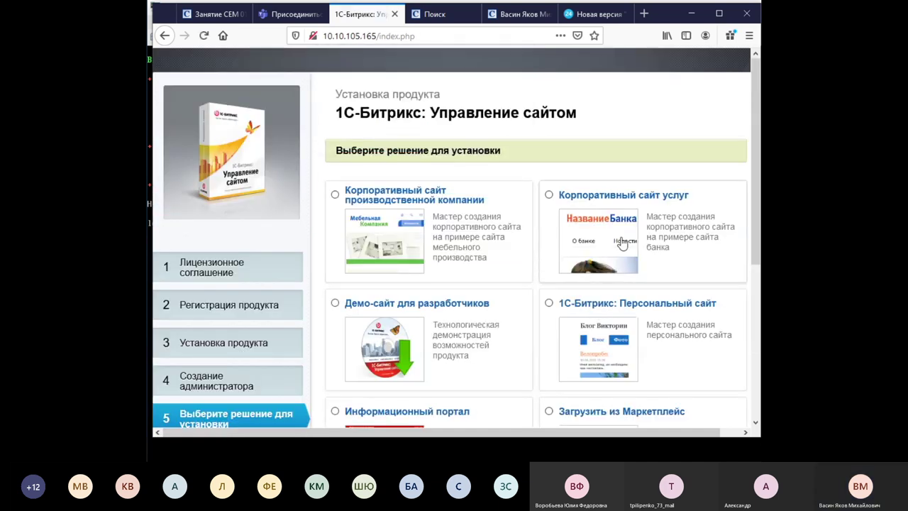
# Pick the Корпоративный сайт услуг option in the installer's solution list.
pyautogui.scroll(-2, 563, 170)
pyautogui.click(549, 134)
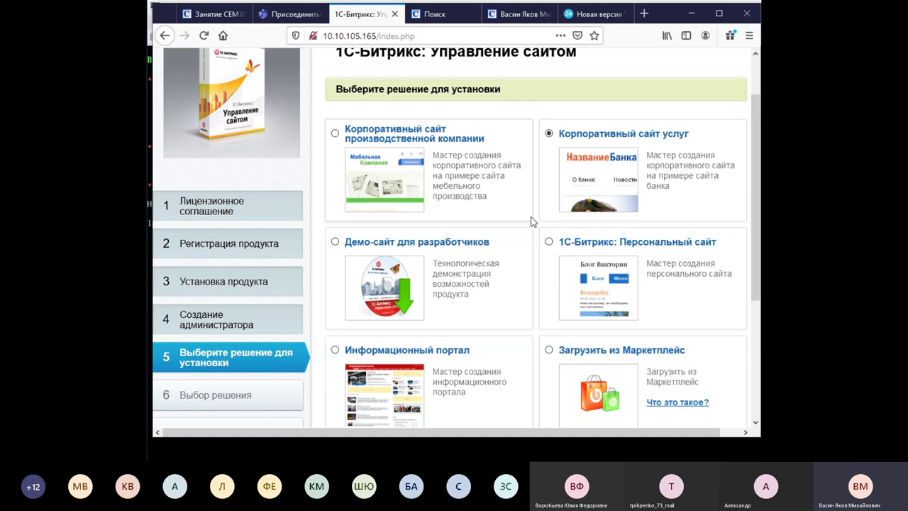
pyautogui.scroll(-4, 534, 223)
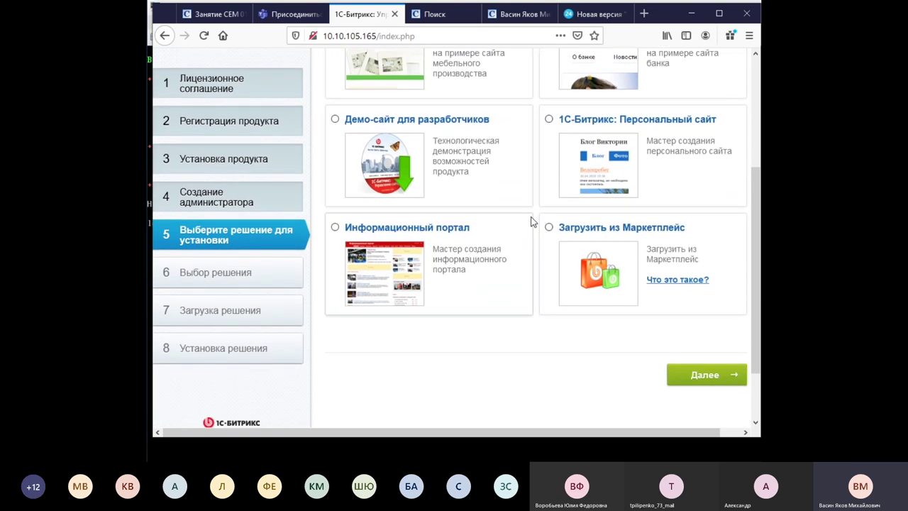
# Proceed with the solution, keep the Широкий template, and choose the Зеленый colour theme.
pyautogui.click(702, 377)
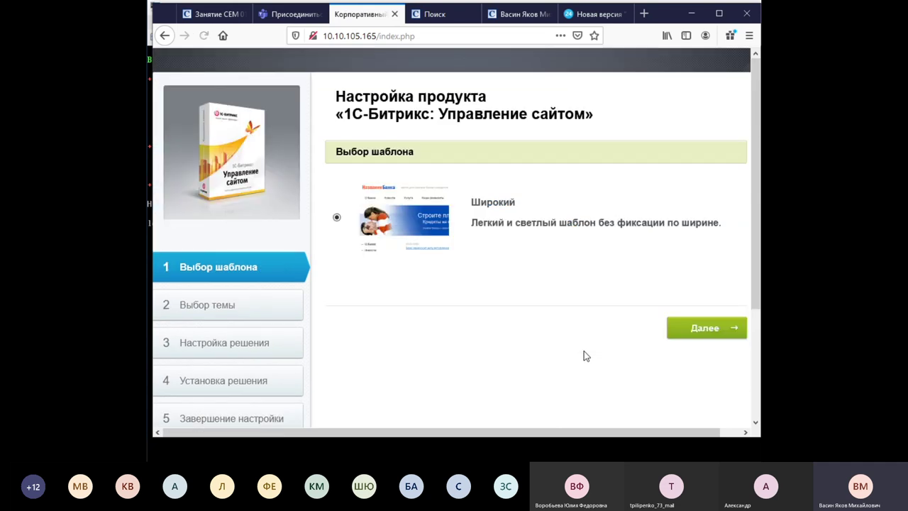
pyautogui.click(699, 329)
pyautogui.scroll(-5, 601, 259)
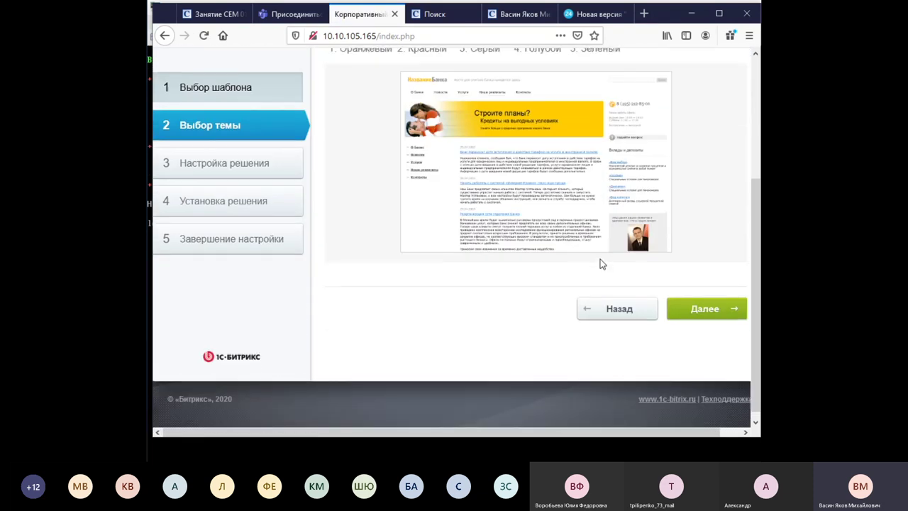
pyautogui.scroll(3, 600, 213)
pyautogui.click(601, 167)
# Continue past the solution settings and start the installation.
pyautogui.scroll(-4, 604, 177)
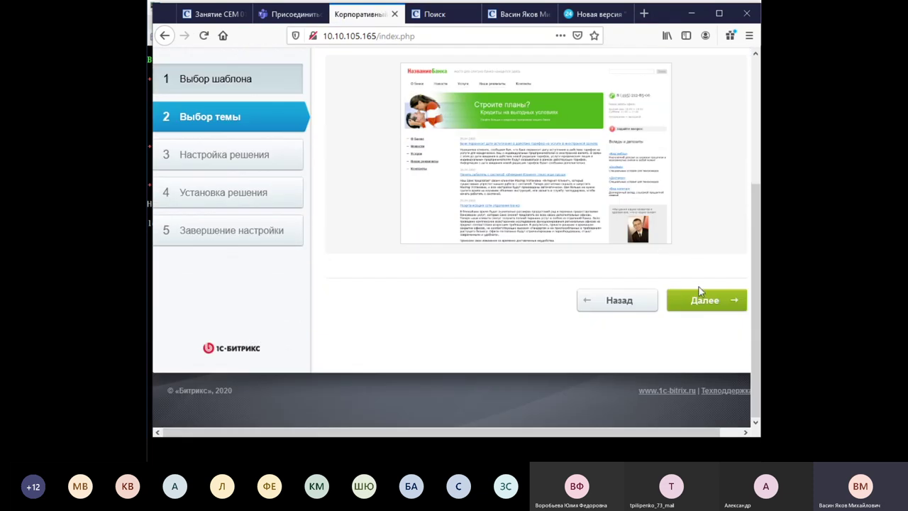
pyautogui.click(703, 298)
pyautogui.scroll(-15, 557, 231)
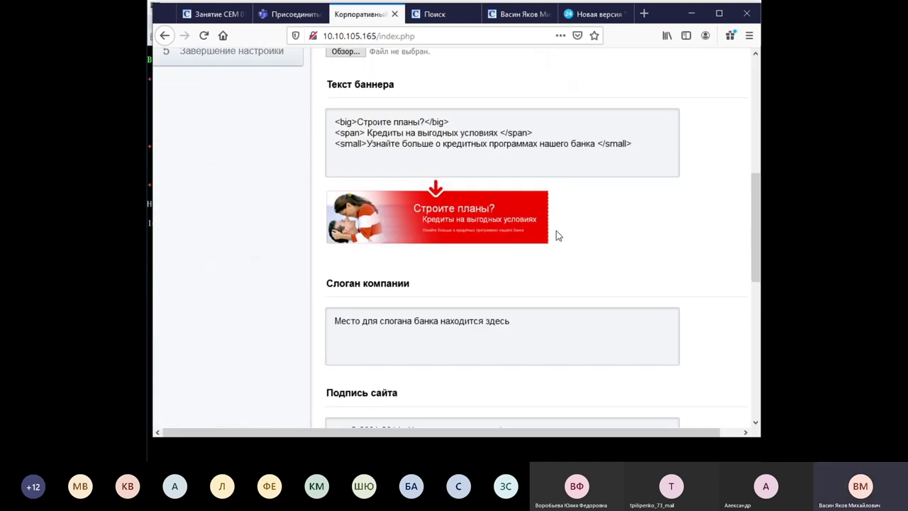
pyautogui.click(713, 301)
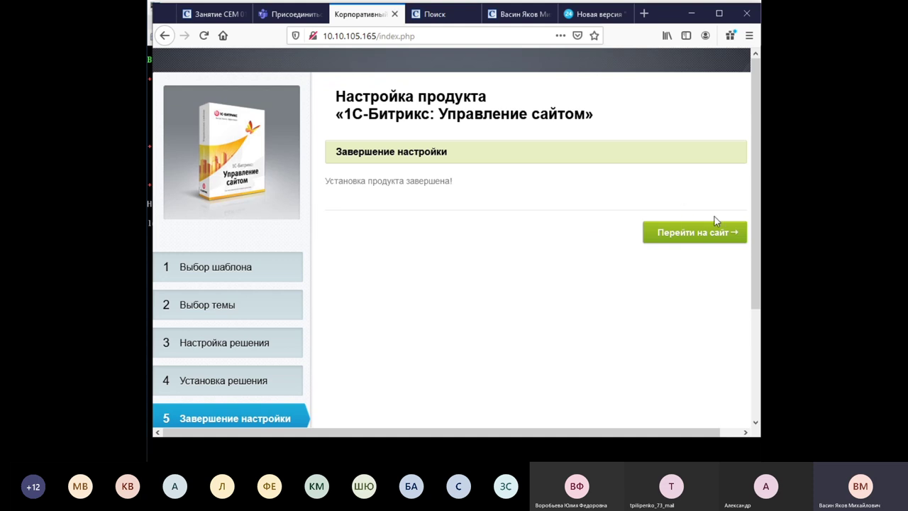
# Open the newly installed НазваниеБанка site from the completion page.
pyautogui.click(698, 240)
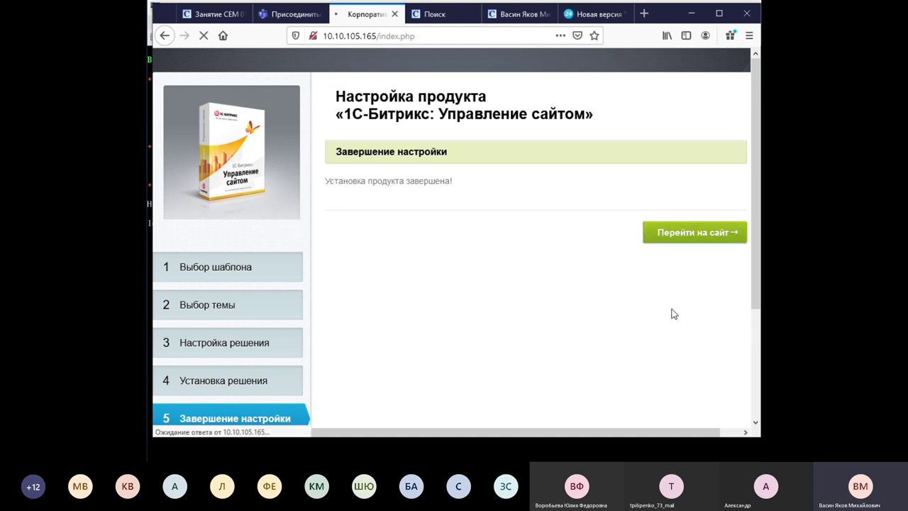
pyautogui.scroll(-3, 624, 277)
pyautogui.scroll(3, 624, 277)
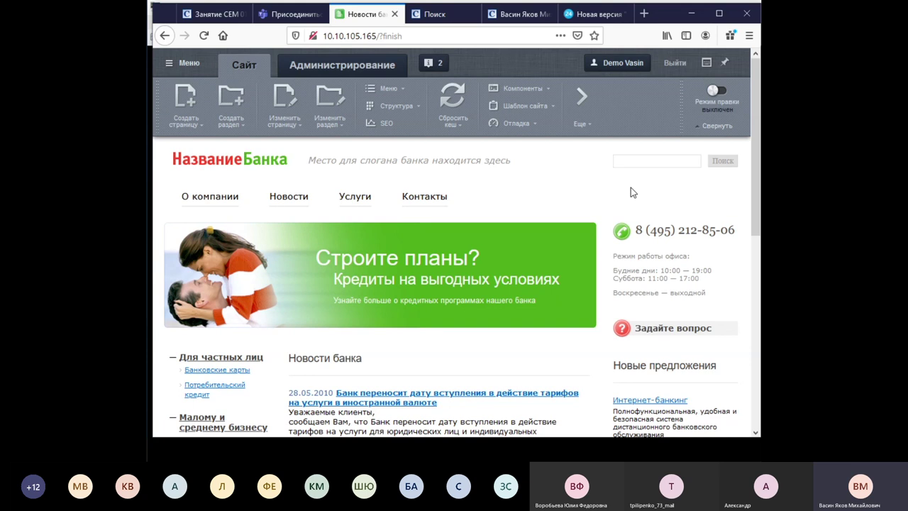
pyautogui.scroll(-3, 350, 165)
pyautogui.scroll(3, 325, 132)
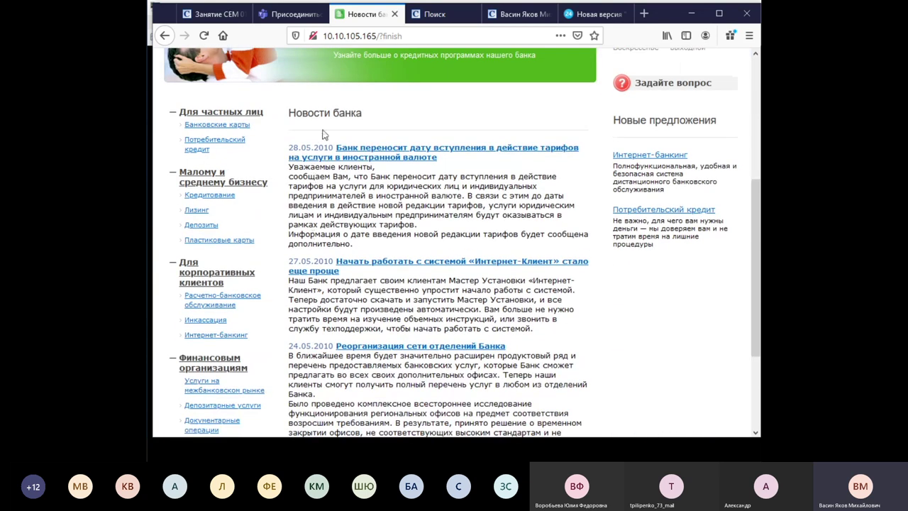
pyautogui.scroll(-3, 310, 219)
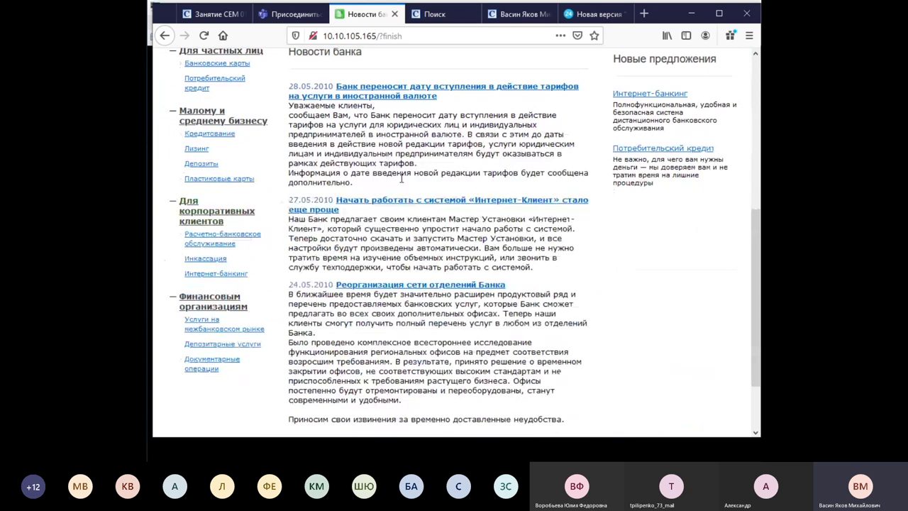
pyautogui.scroll(3, 586, 182)
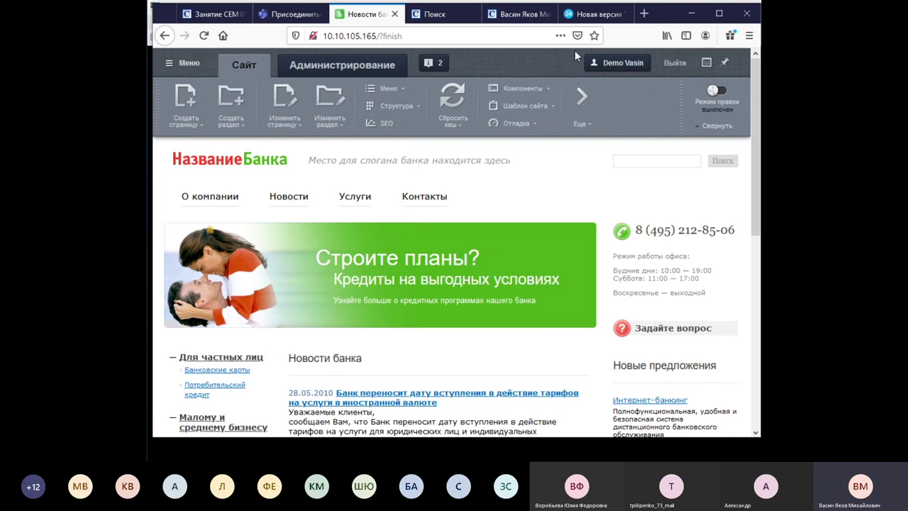
pyautogui.click(602, 17)
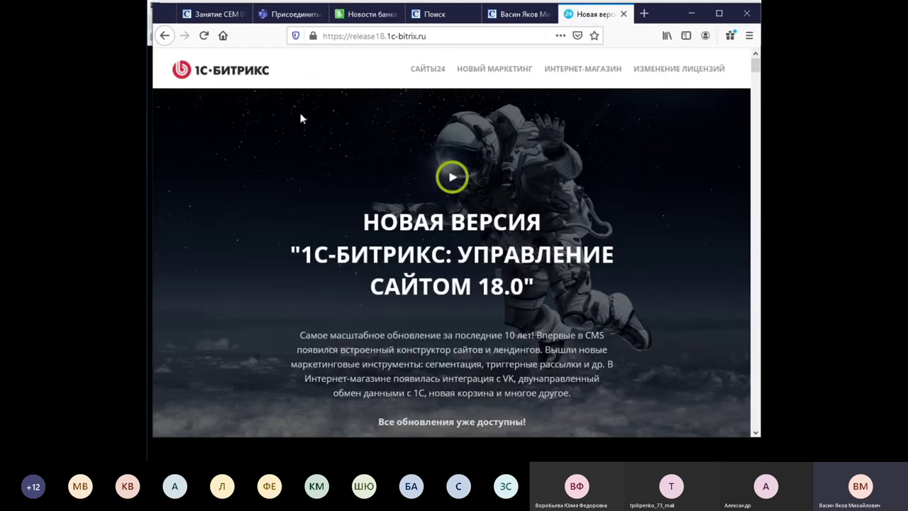
pyautogui.rightClick(203, 65)
pyautogui.click(260, 75)
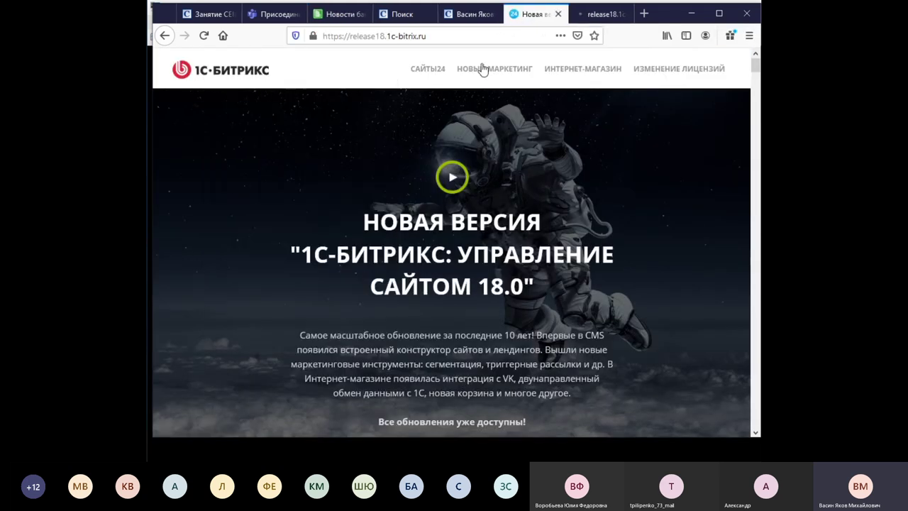
pyautogui.click(605, 13)
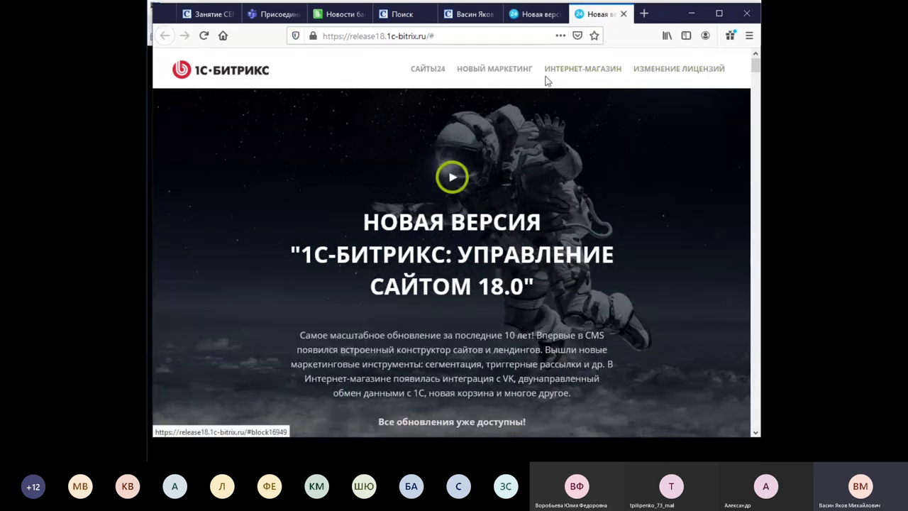
pyautogui.click(441, 37)
pyautogui.click(440, 38)
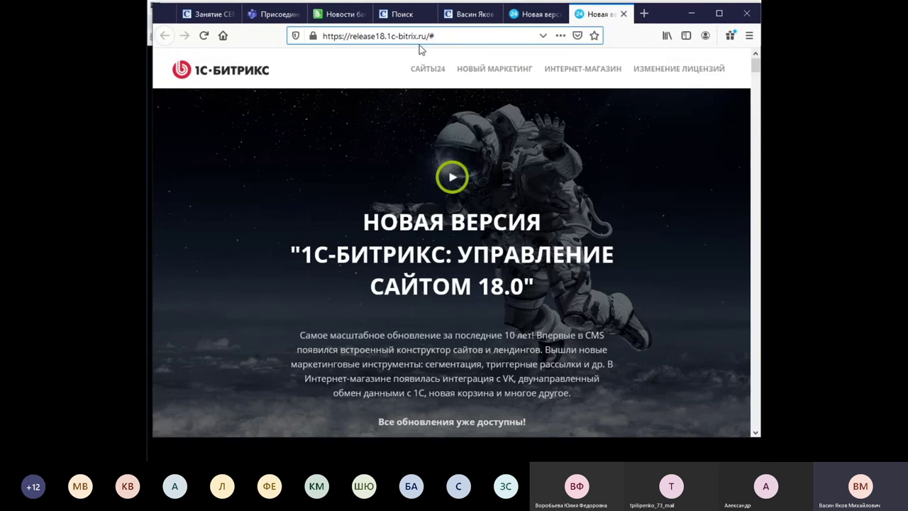
pyautogui.press('BackSpace')
pyautogui.press('BackSpace')
pyautogui.press('BackSpace')
pyautogui.press('BackSpace')
pyautogui.press('BackSpace')
pyautogui.press('BackSpace')
pyautogui.press('BackSpace')
pyautogui.press('BackSpace')
pyautogui.press('BackSpace')
pyautogui.press('BackSpace')
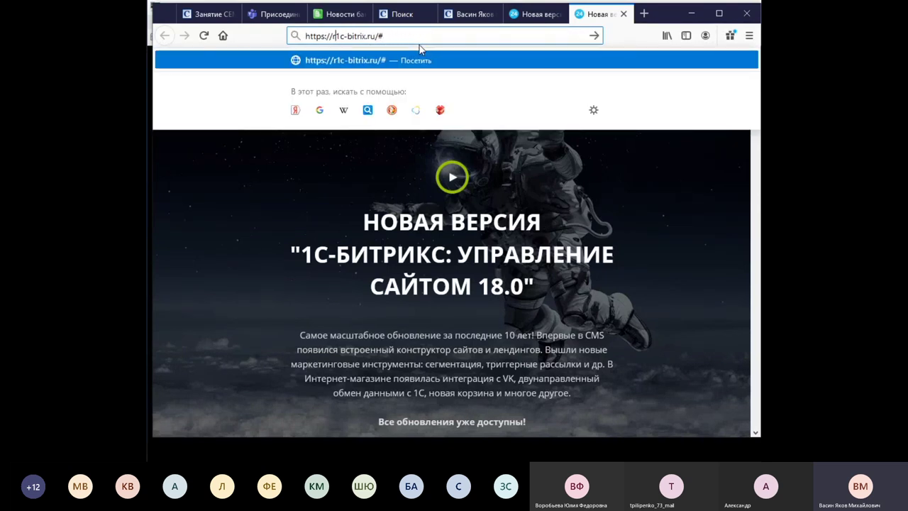
pyautogui.press('Return')
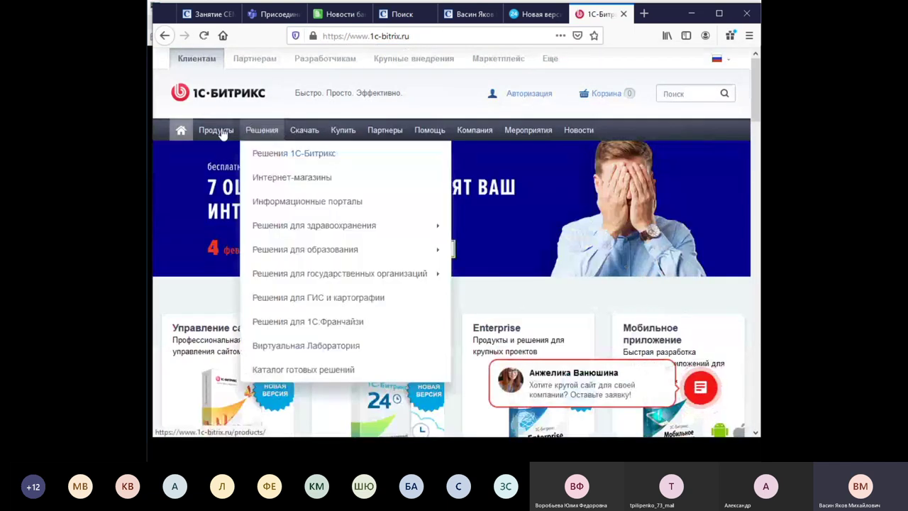
# Go to Продукты > Управление сайтом > О продукте and scroll the product overview.
pyautogui.moveTo(222, 132)
pyautogui.moveTo(242, 153)
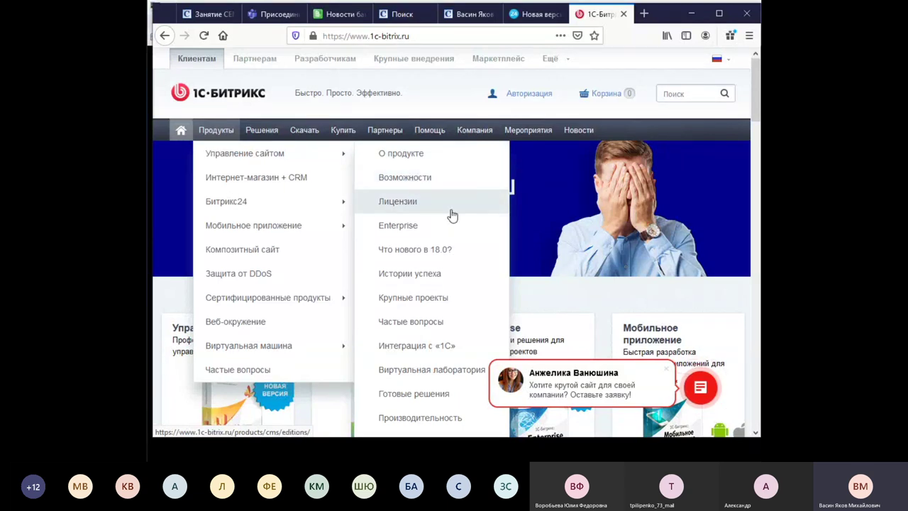
pyautogui.click(414, 155)
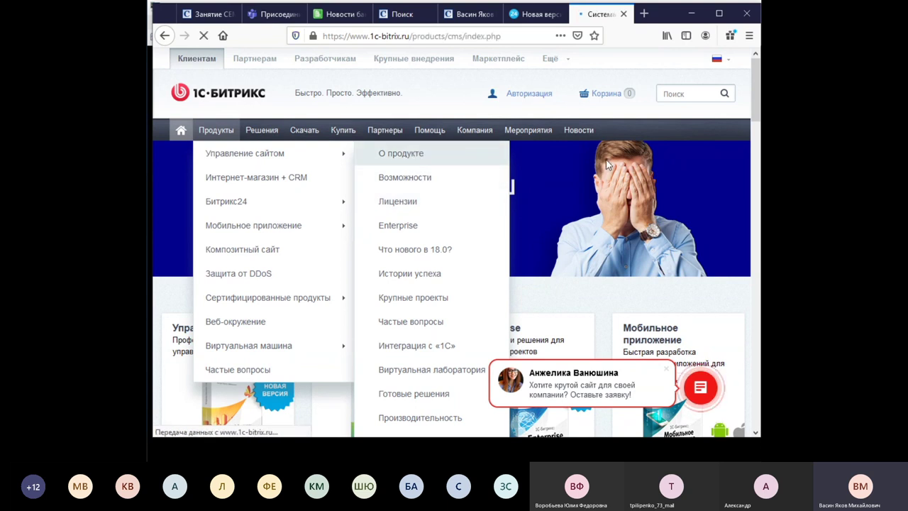
pyautogui.scroll(-10, 536, 186)
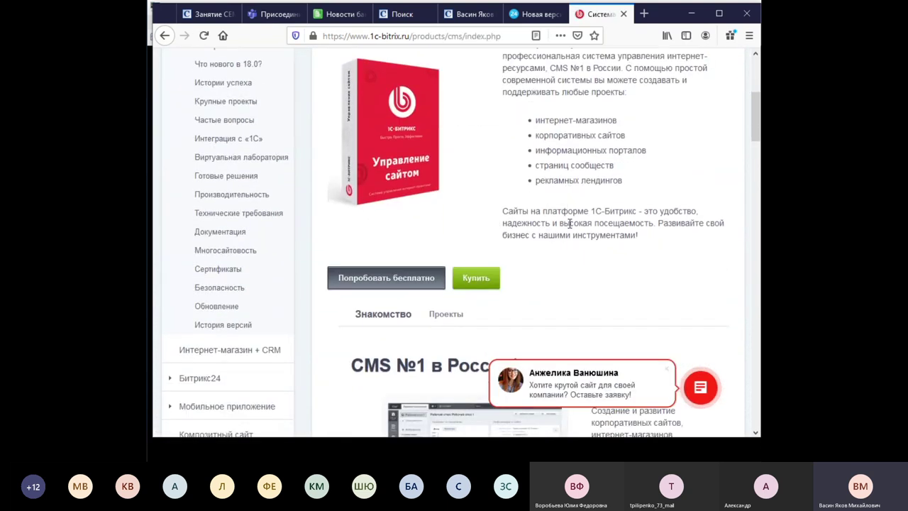
pyautogui.scroll(-4, 569, 229)
pyautogui.scroll(7, 569, 229)
pyautogui.scroll(8, 569, 228)
pyautogui.moveTo(344, 130)
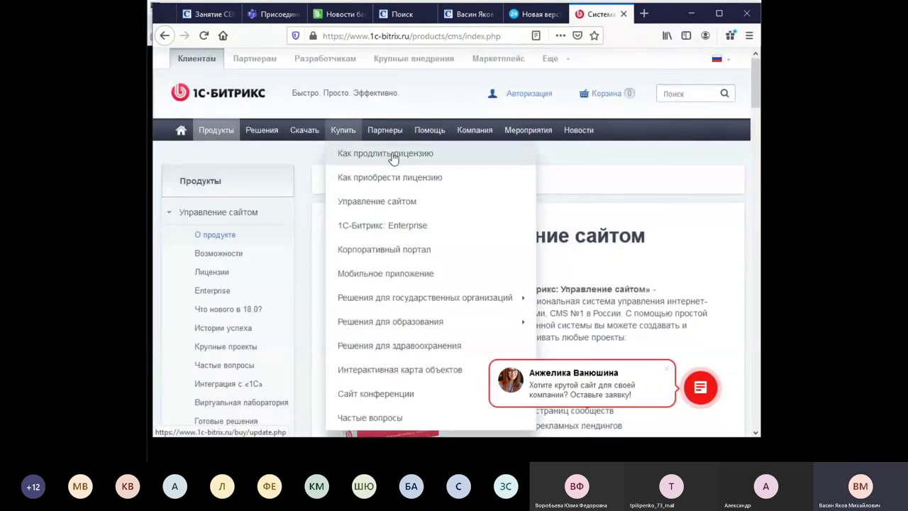
# Browse the Управление сайтом licence price list on 1c-bitrix.ru, then go back to the release 18.0 page.
pyautogui.click(391, 201)
pyautogui.scroll(-1, 639, 227)
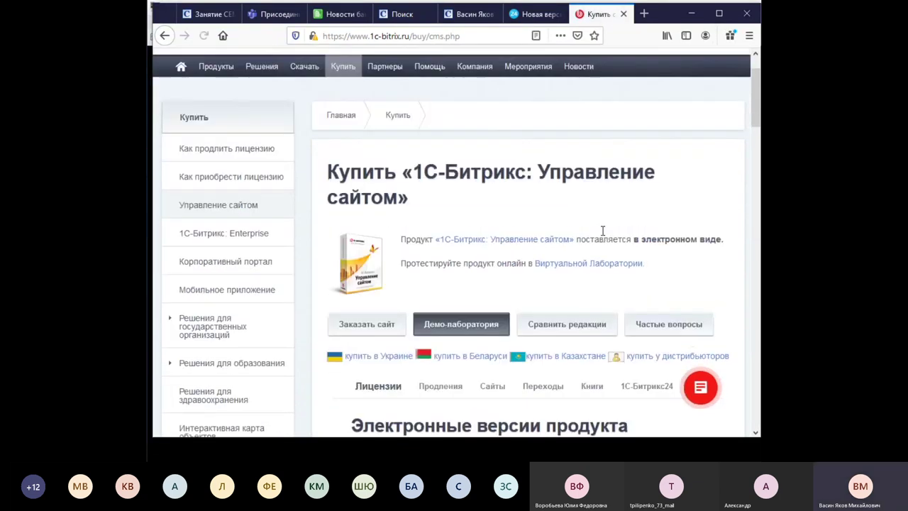
pyautogui.scroll(-2, 618, 262)
pyautogui.scroll(-3, 619, 262)
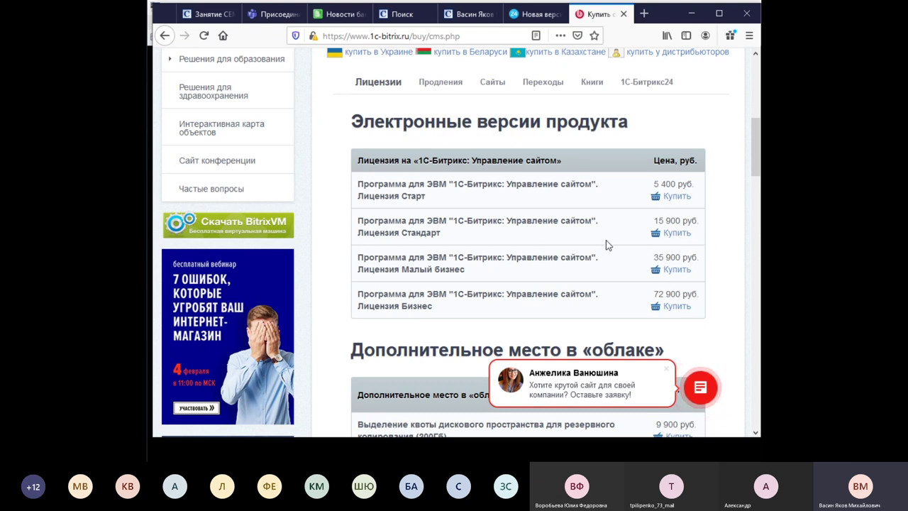
pyautogui.scroll(-3, 606, 245)
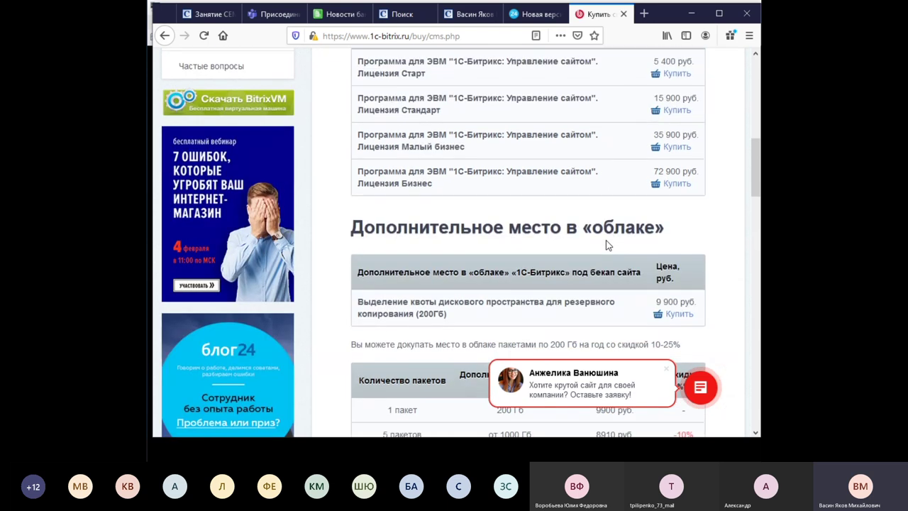
pyautogui.scroll(-3, 606, 234)
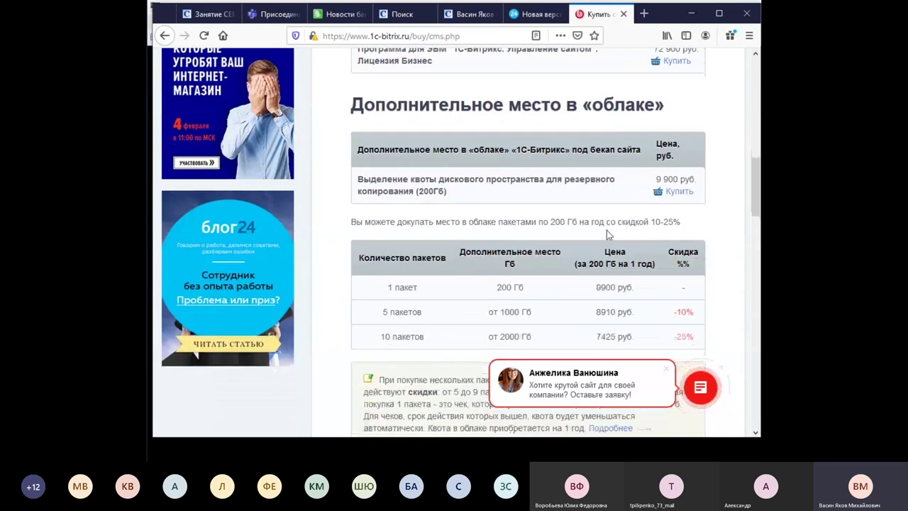
pyautogui.scroll(6, 606, 230)
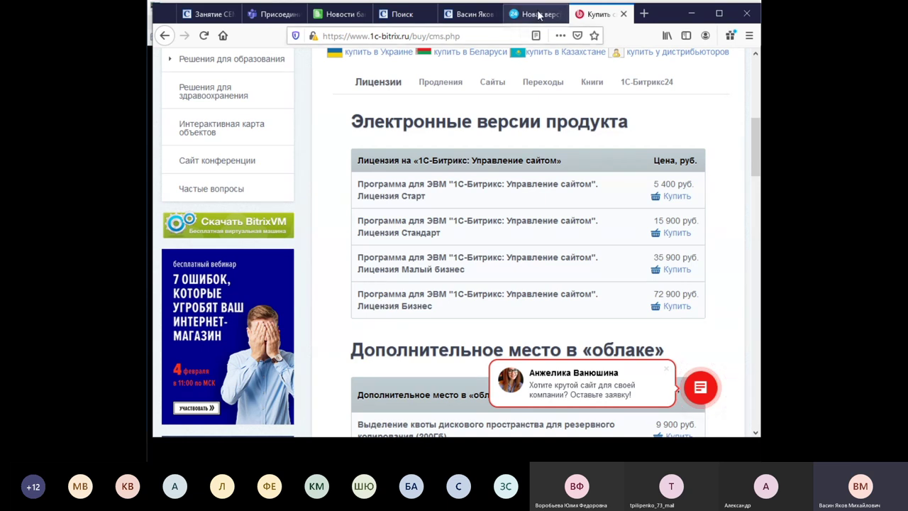
pyautogui.click(538, 16)
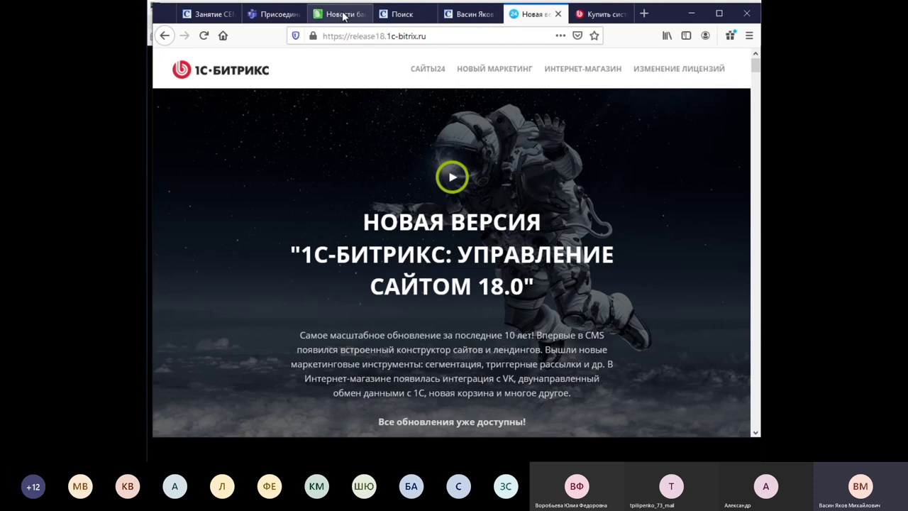
# Open the bank site's Администрирование panel in a separate tab, staying on the site tab.
pyautogui.click(344, 16)
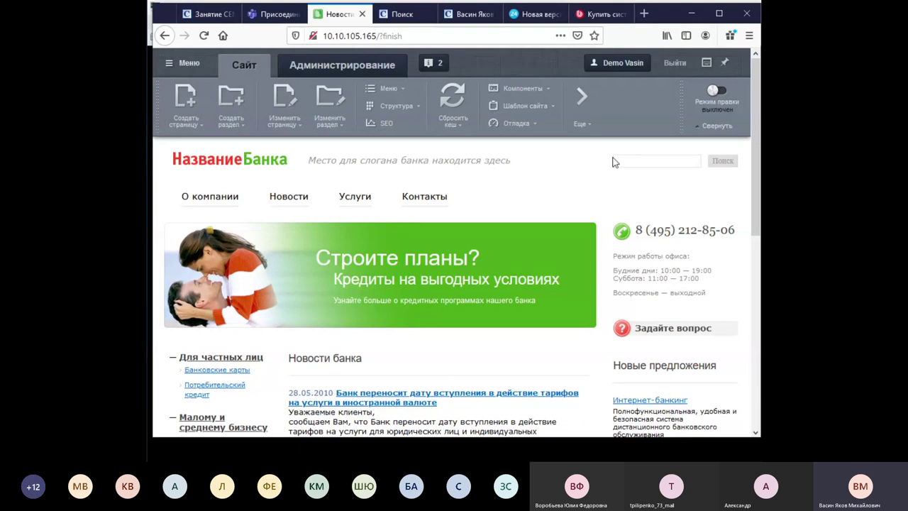
pyautogui.middleClick(342, 65)
pyautogui.click(379, 15)
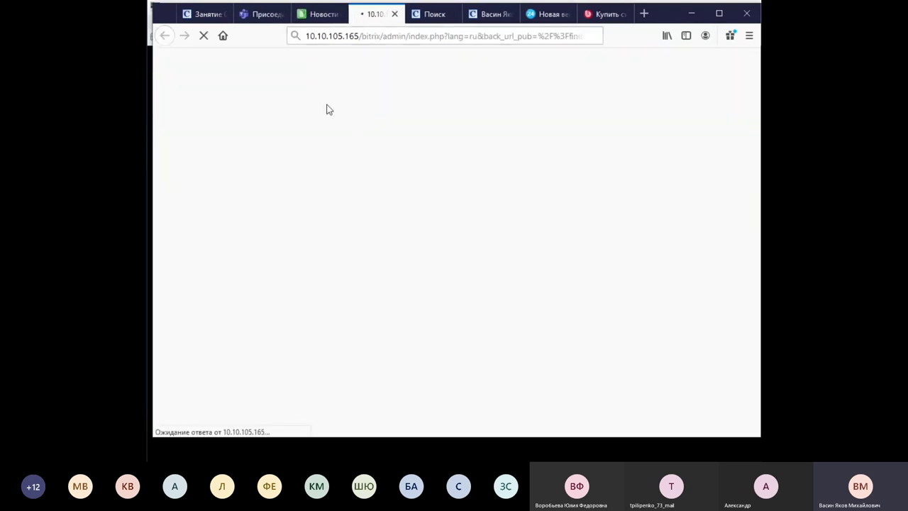
pyautogui.click(321, 13)
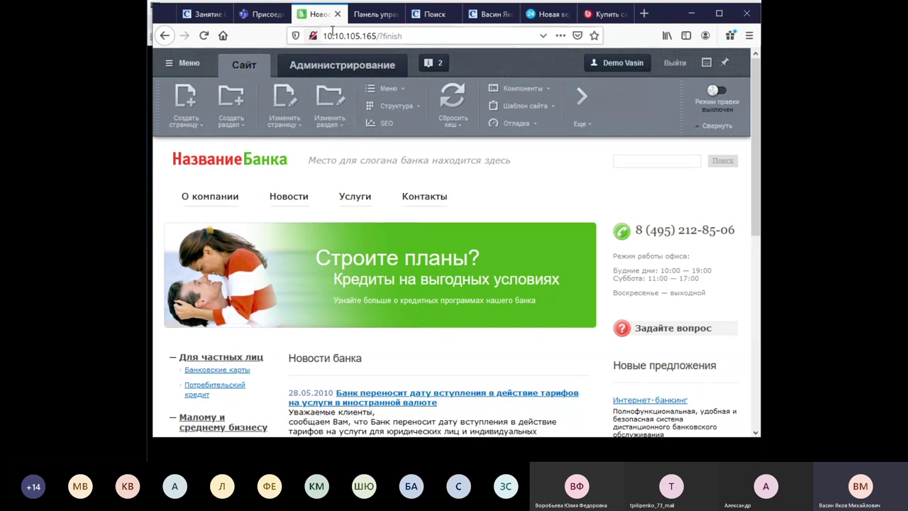
pyautogui.click(379, 16)
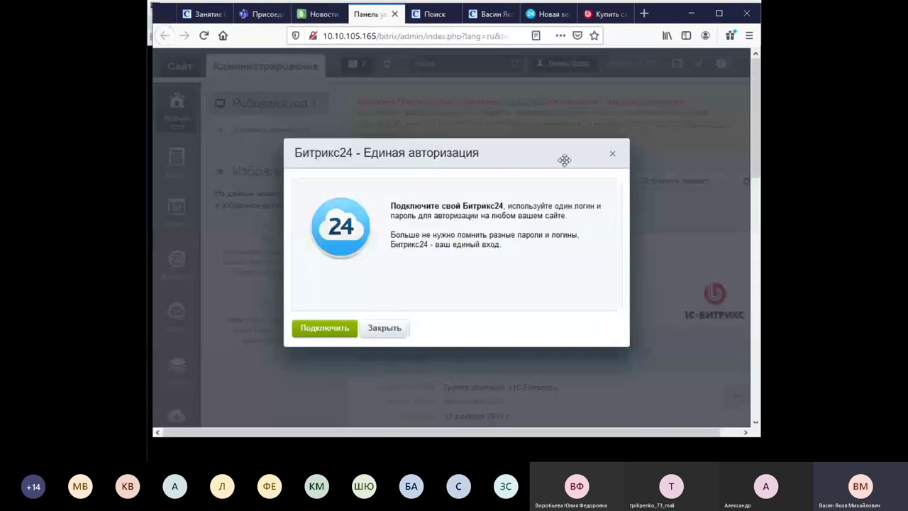
pyautogui.click(613, 154)
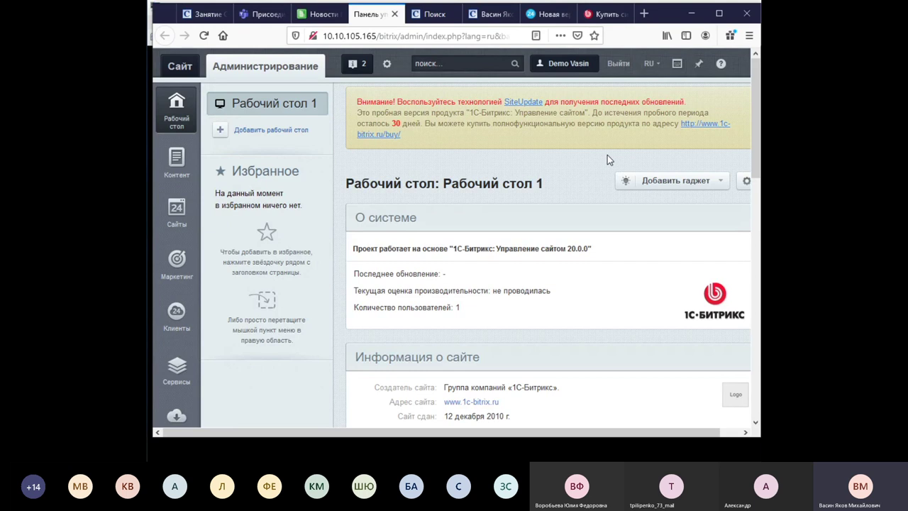
pyautogui.click(320, 18)
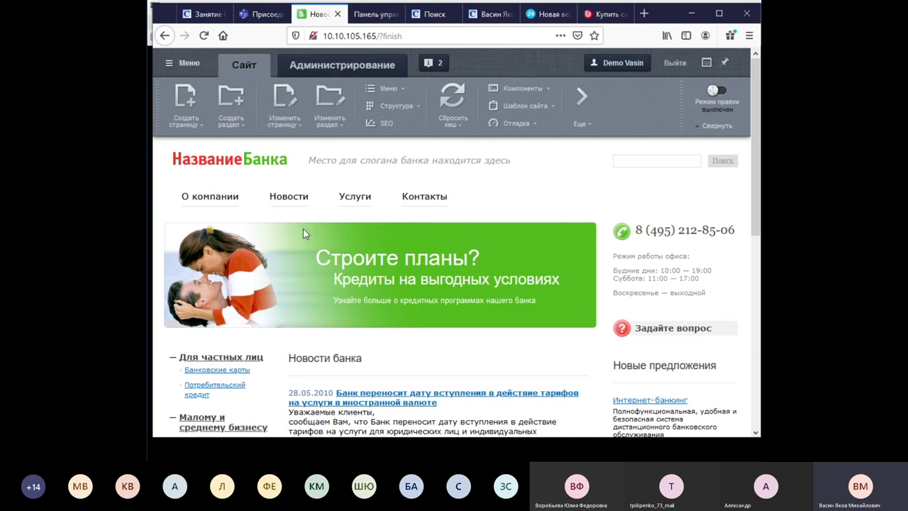
# View the admin desktop Рабочий стол 1, showing version 20.0.0 and 1 user.
pyautogui.scroll(-4, 272, 211)
pyautogui.scroll(4, 409, 229)
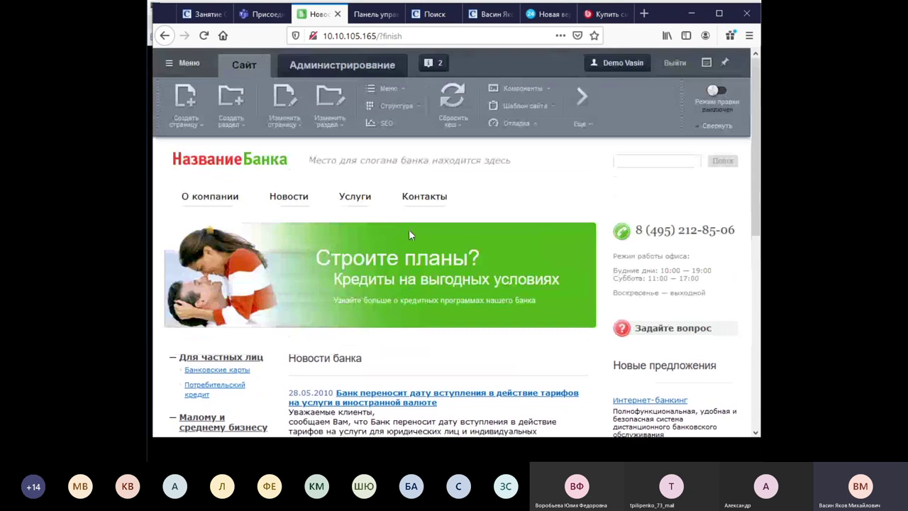
pyautogui.click(376, 14)
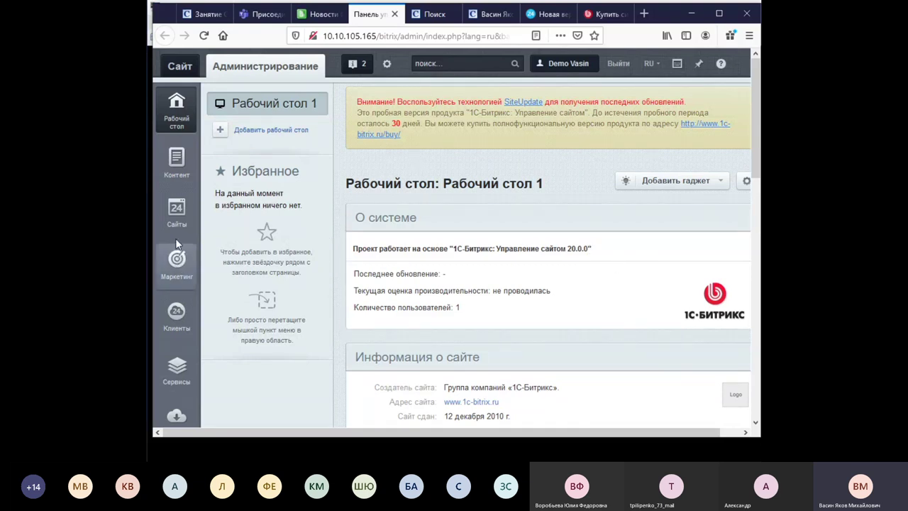
# Expand Сайты 24 in the admin Сайты tree, then return to the bank site tab.
pyautogui.click(176, 213)
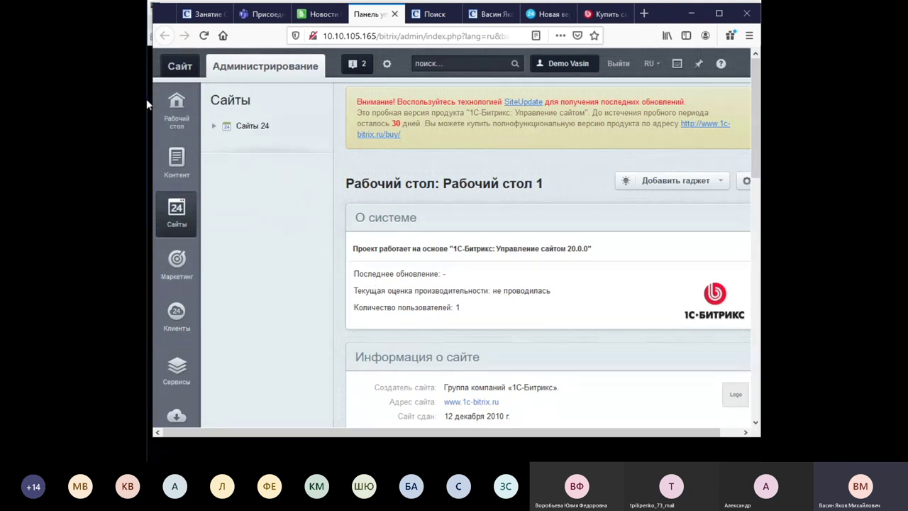
pyautogui.click(213, 126)
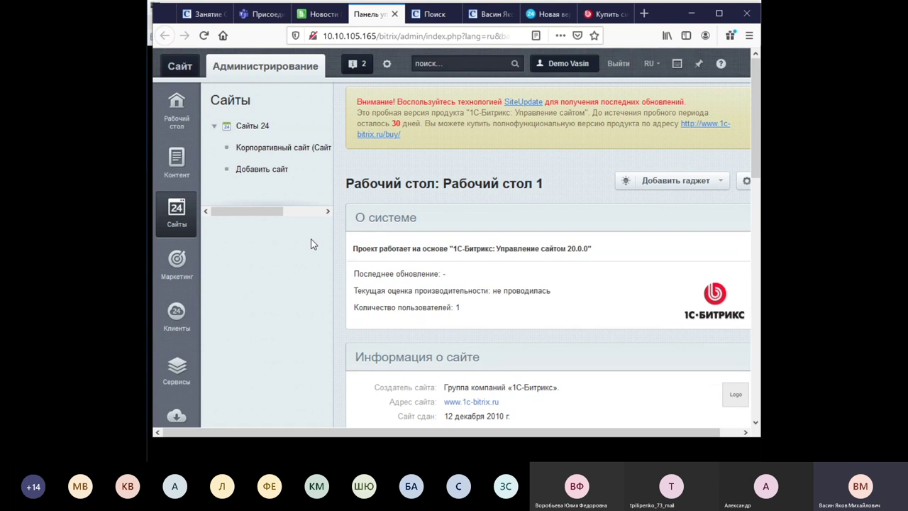
pyautogui.click(323, 13)
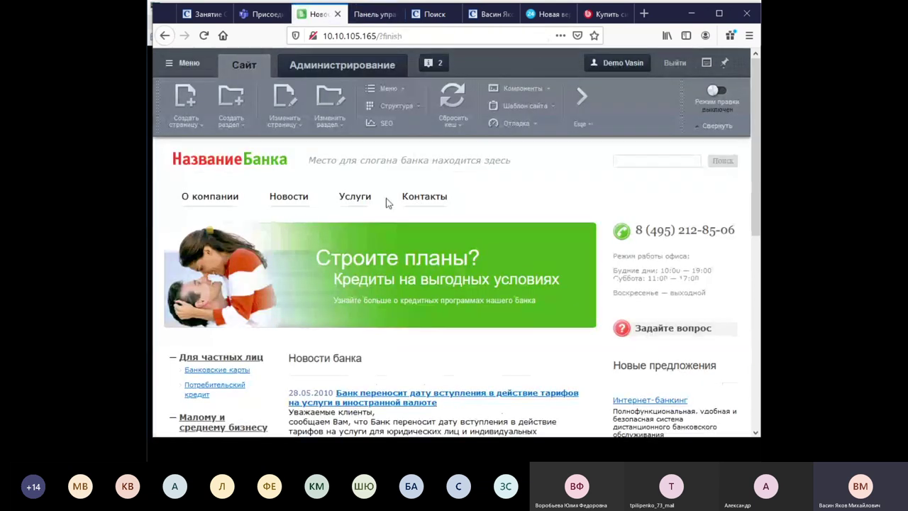
# Browse the bank site's О компании, Новости, Услуги and Контакты pages.
pyautogui.click(220, 197)
pyautogui.scroll(-3, 220, 197)
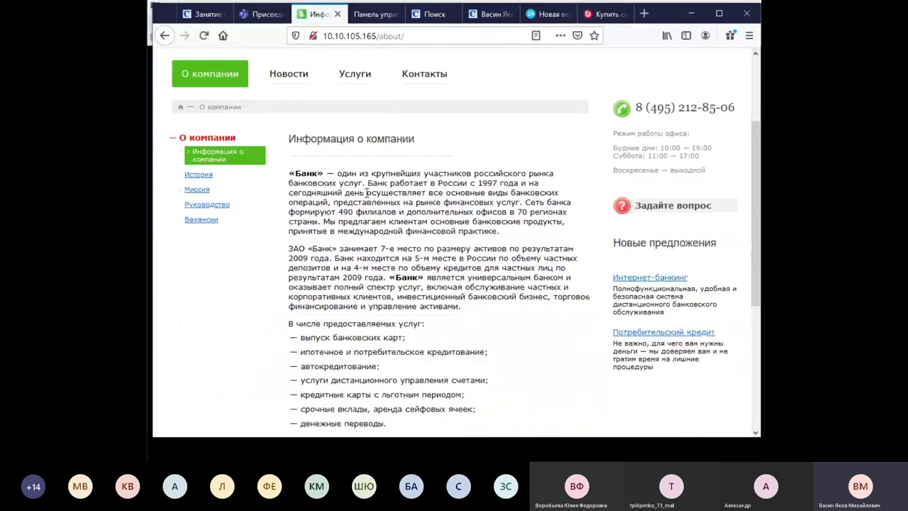
pyautogui.click(295, 78)
pyautogui.click(360, 202)
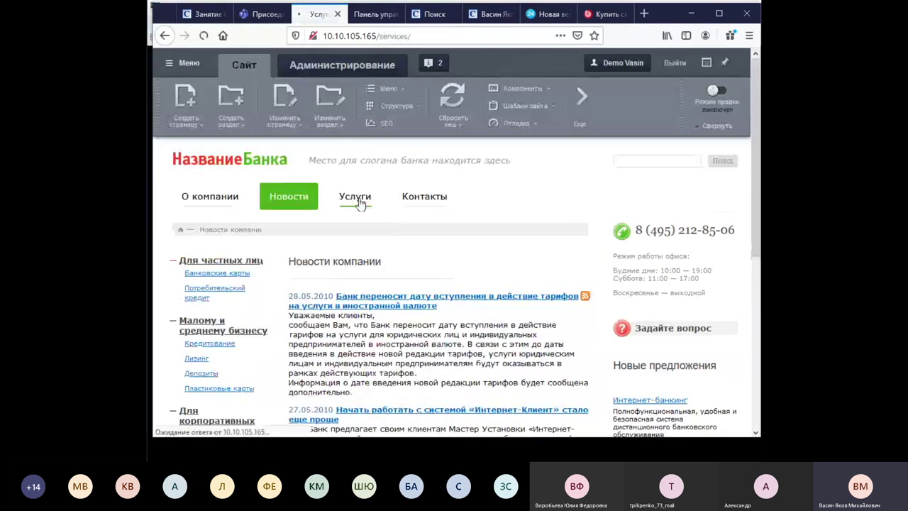
pyautogui.click(423, 198)
pyautogui.scroll(-3, 557, 248)
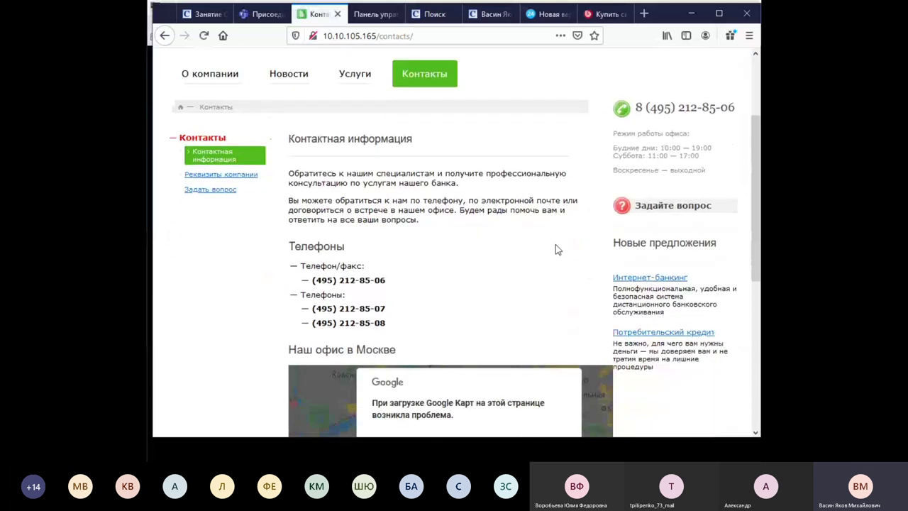
pyautogui.scroll(-5, 556, 249)
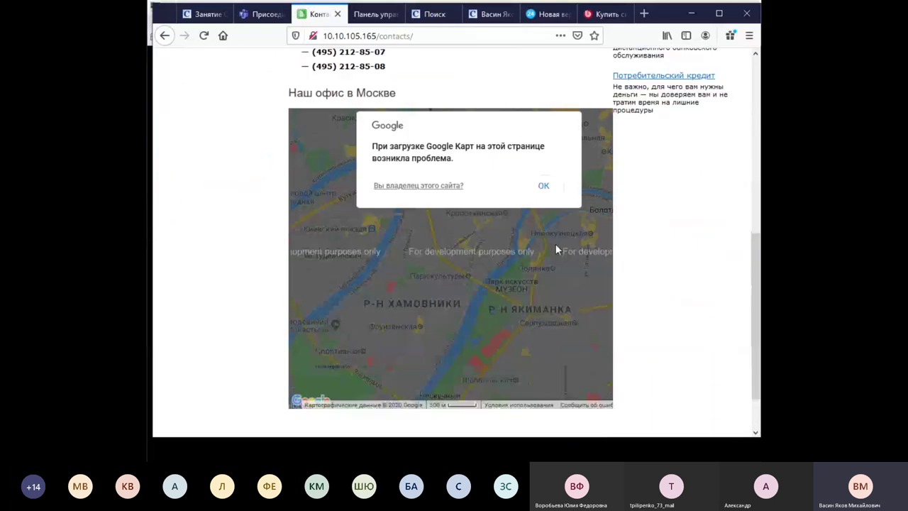
pyautogui.scroll(1, 556, 245)
pyautogui.scroll(5, 589, 144)
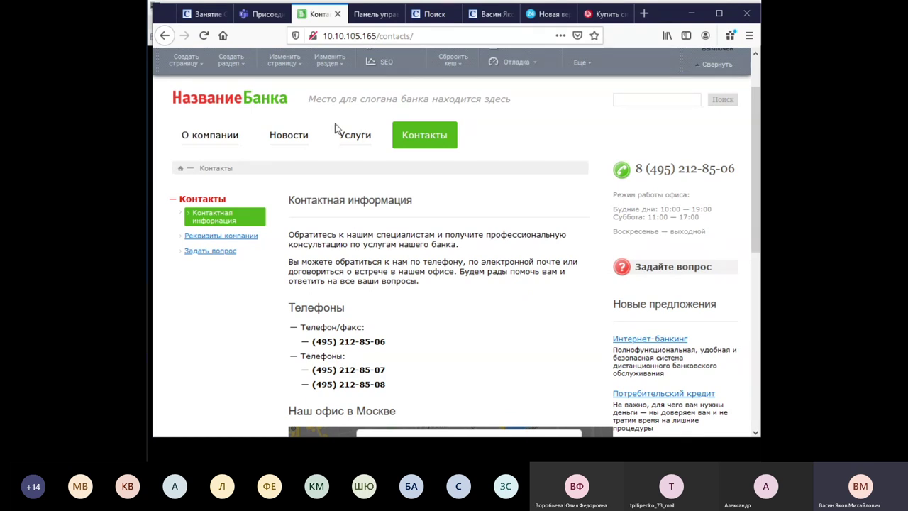
# Review the credit rates on the Потребительский кредит page under Услуги.
pyautogui.click(355, 134)
pyautogui.scroll(-3, 349, 195)
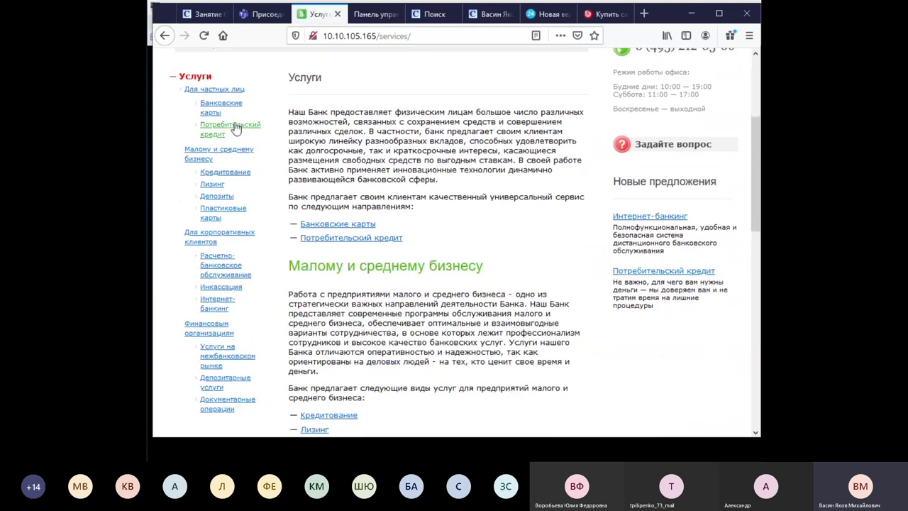
pyautogui.click(234, 132)
pyautogui.scroll(-3, 554, 229)
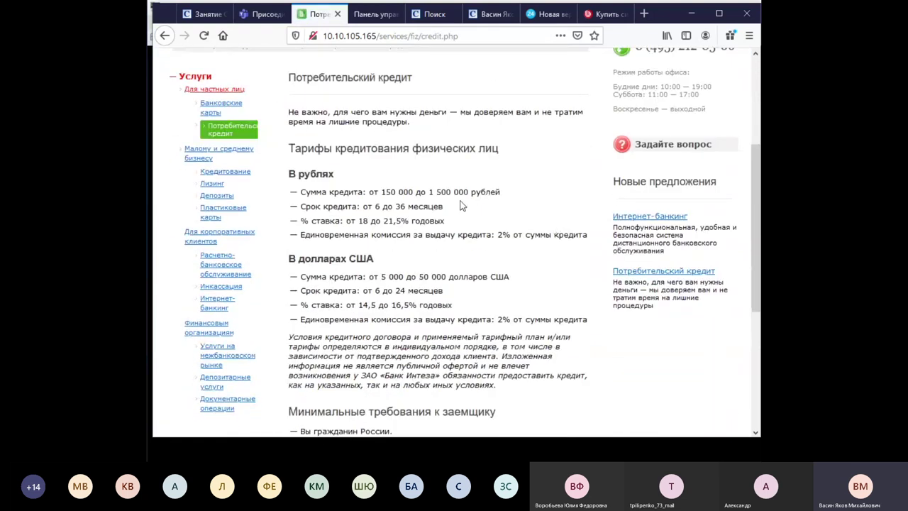
pyautogui.scroll(3, 456, 208)
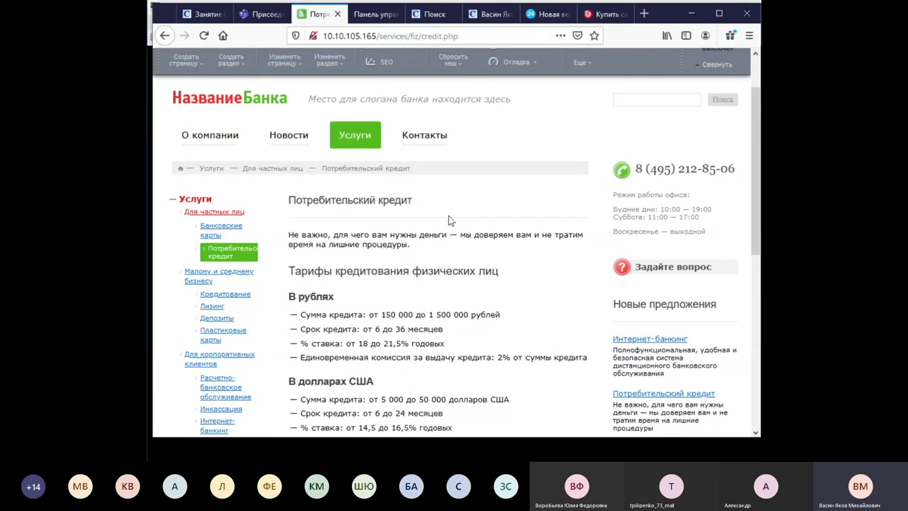
pyautogui.scroll(-2, 447, 220)
pyautogui.scroll(3, 450, 138)
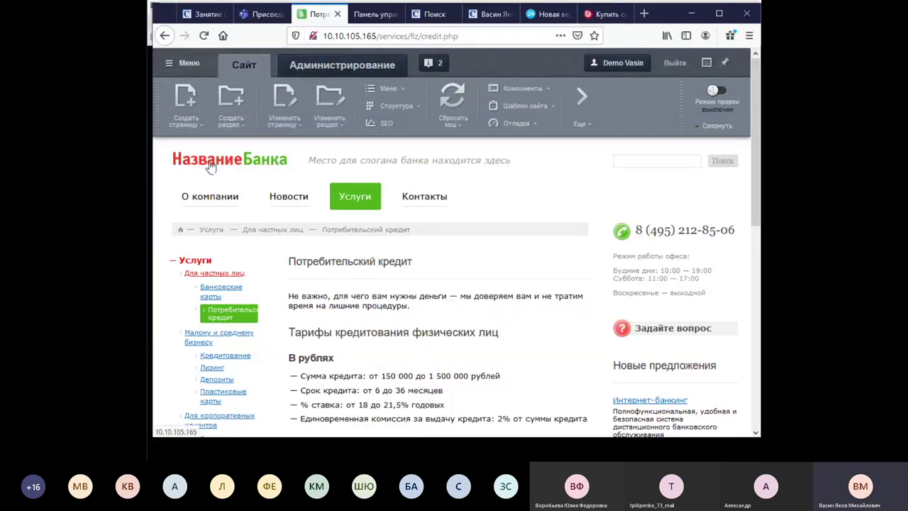
pyautogui.click(211, 165)
# Create the Промо section (folder promo) as the last item of the Верхнее меню.
pyautogui.click(237, 88)
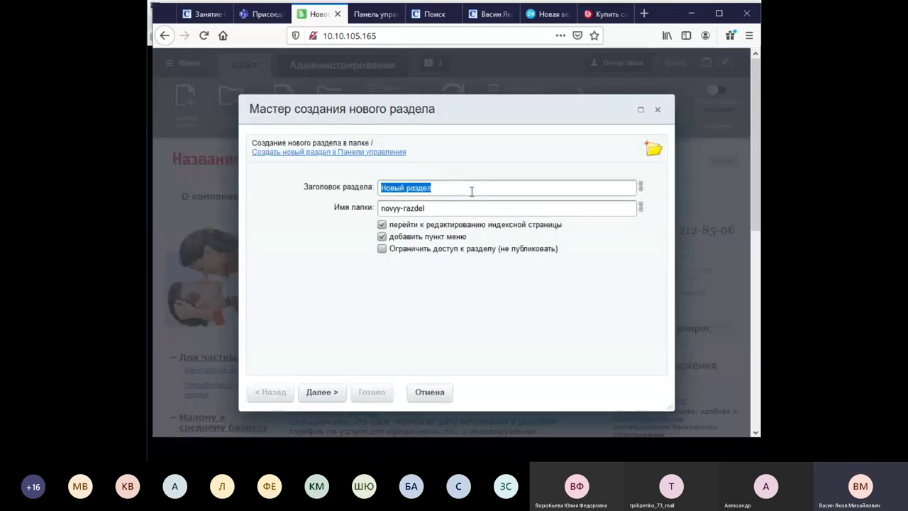
pyautogui.write('gl')
pyautogui.press('BackSpace')
pyautogui.press('BackSpace')
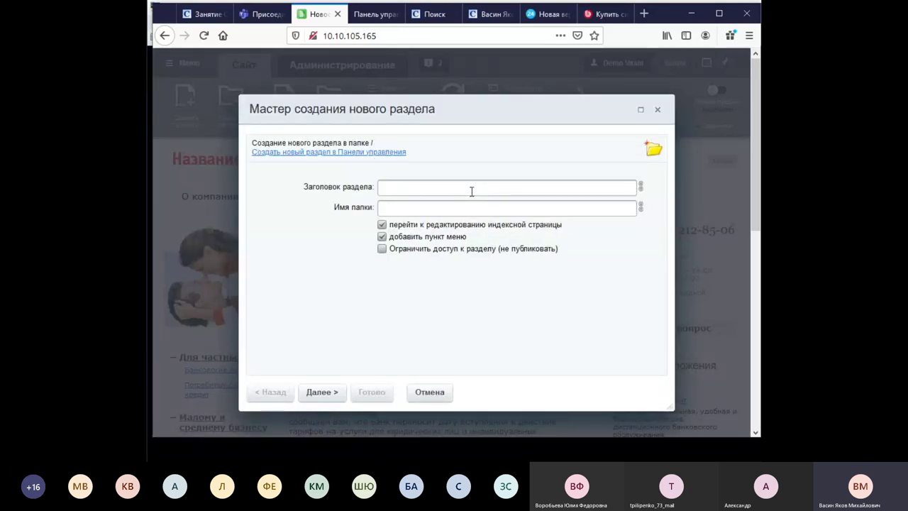
pyautogui.write('Промо')
pyautogui.click(333, 393)
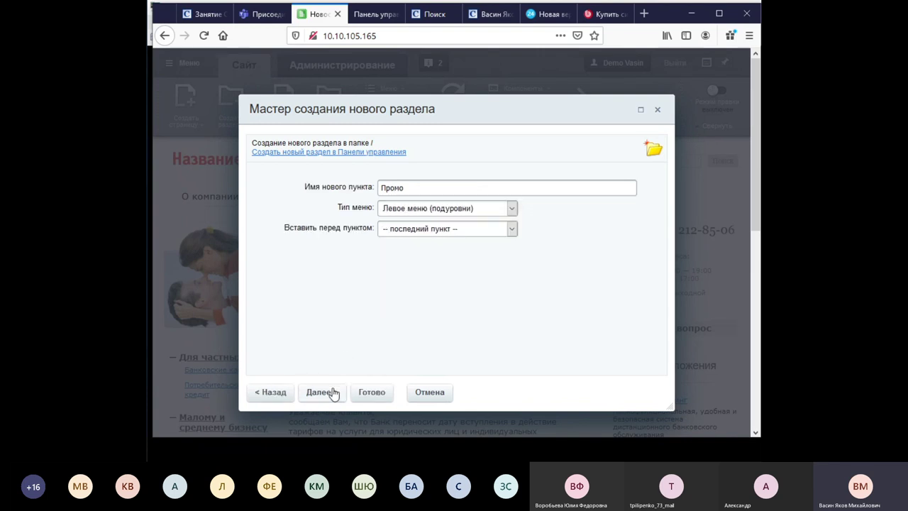
pyautogui.click(497, 228)
pyautogui.click(467, 215)
pyautogui.click(440, 239)
pyautogui.click(426, 228)
pyautogui.click(418, 301)
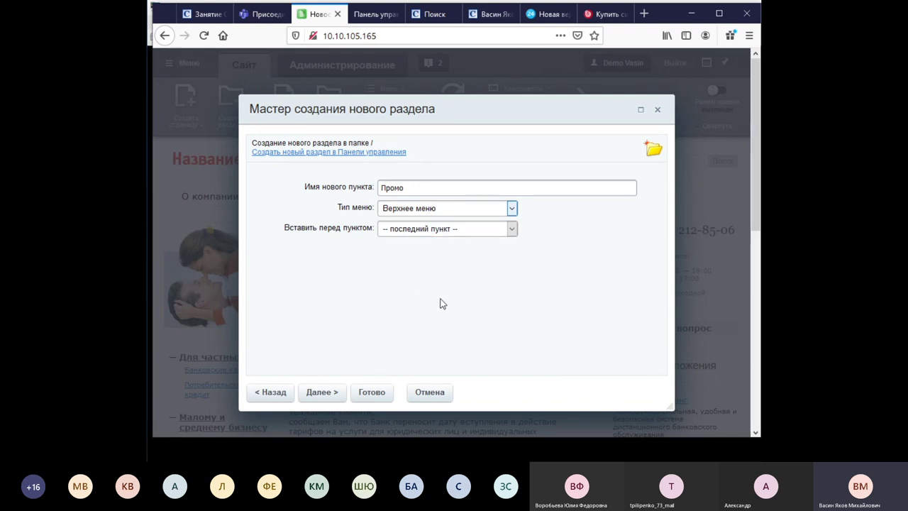
pyautogui.click(377, 397)
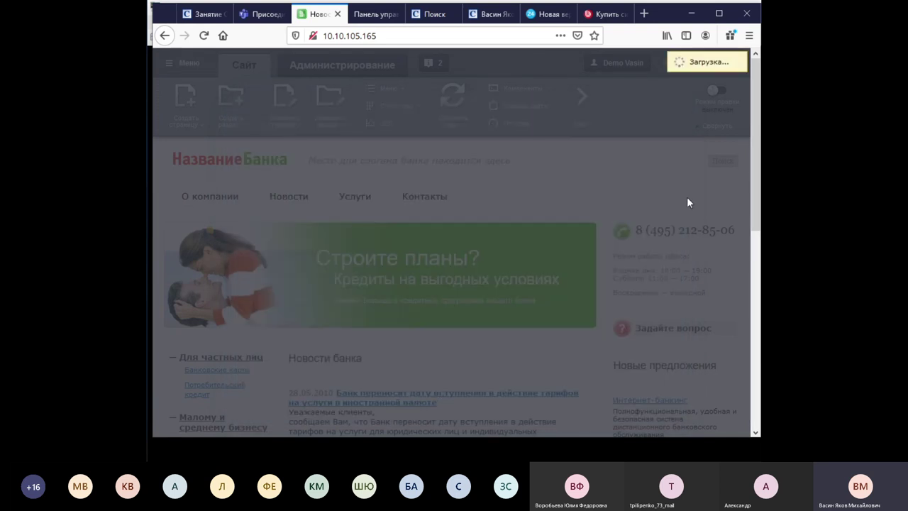
# Replace the Промо page placeholder with 'Это наш новый промо-лендинг' and save it.
pyautogui.moveTo(287, 144); pyautogui.dragTo(160, 147)
pyautogui.press('BackSpace')
pyautogui.write('Это наш новый промо-лендинг')
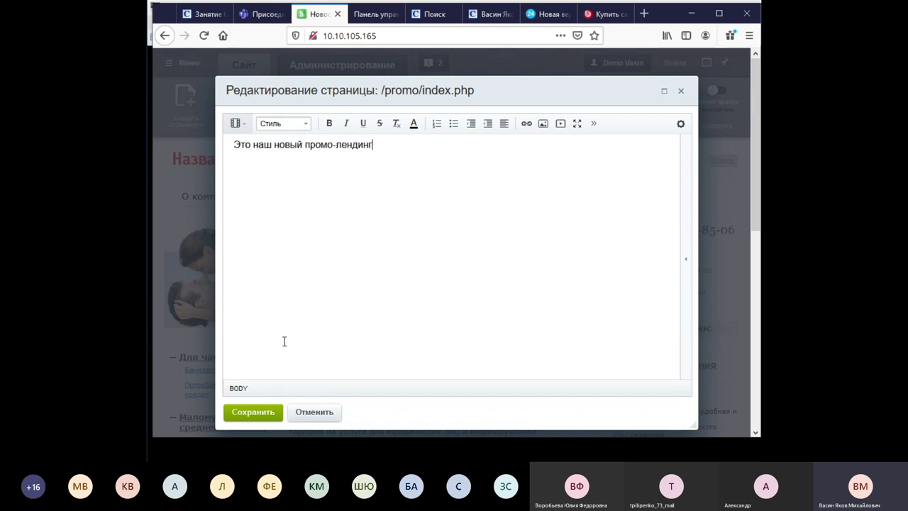
pyautogui.click(258, 414)
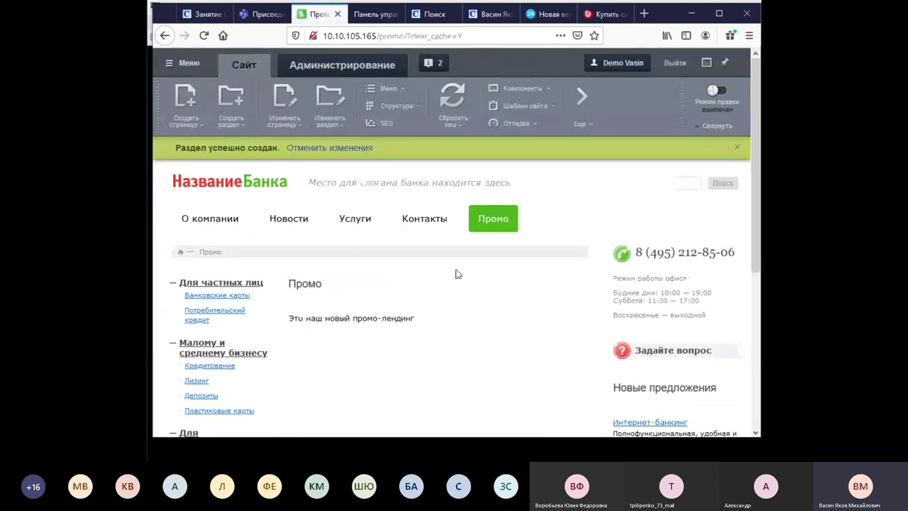
pyautogui.scroll(-3, 480, 319)
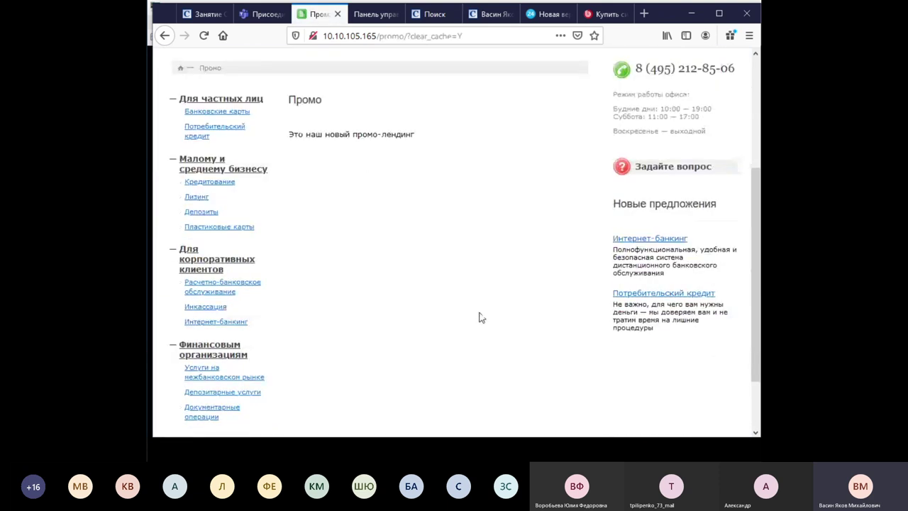
pyautogui.scroll(3, 479, 317)
pyautogui.scroll(1, 321, 231)
# Reopen the Промо page editor and cancel an image insertion on a new line.
pyautogui.click(285, 99)
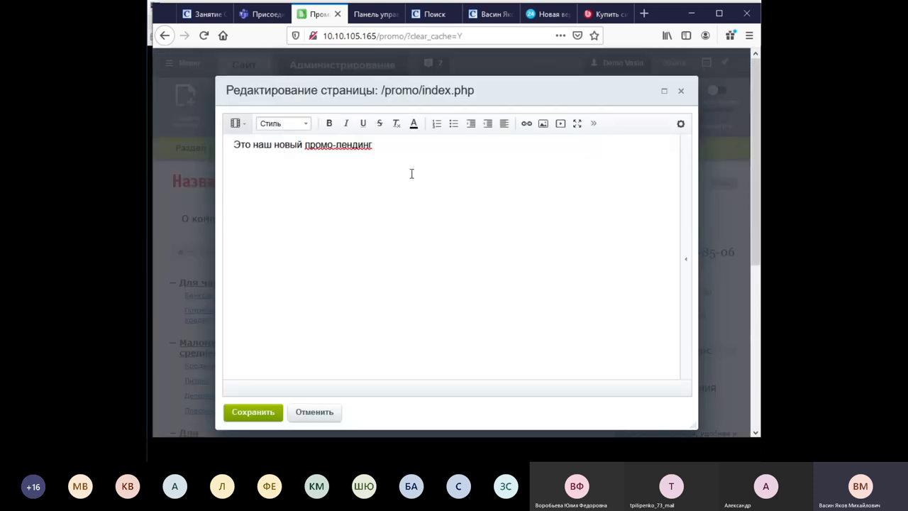
pyautogui.click(480, 169)
pyautogui.click(544, 123)
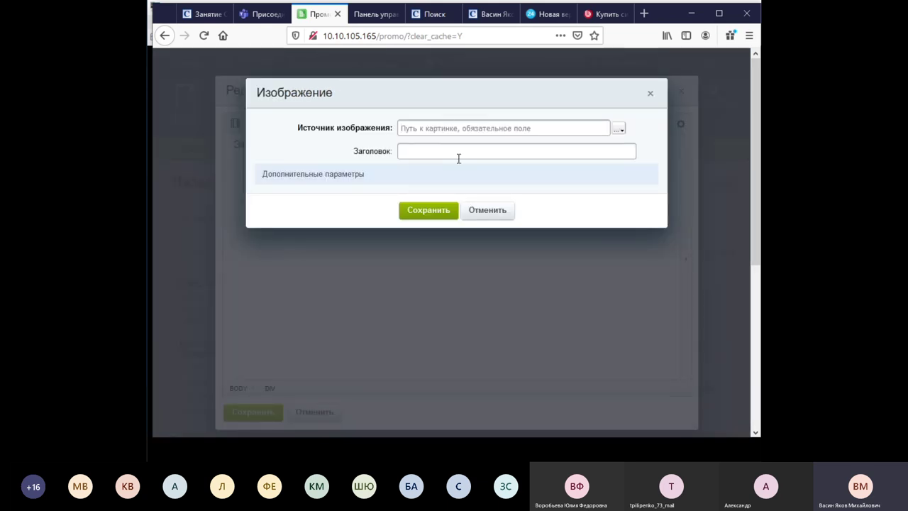
pyautogui.click(496, 215)
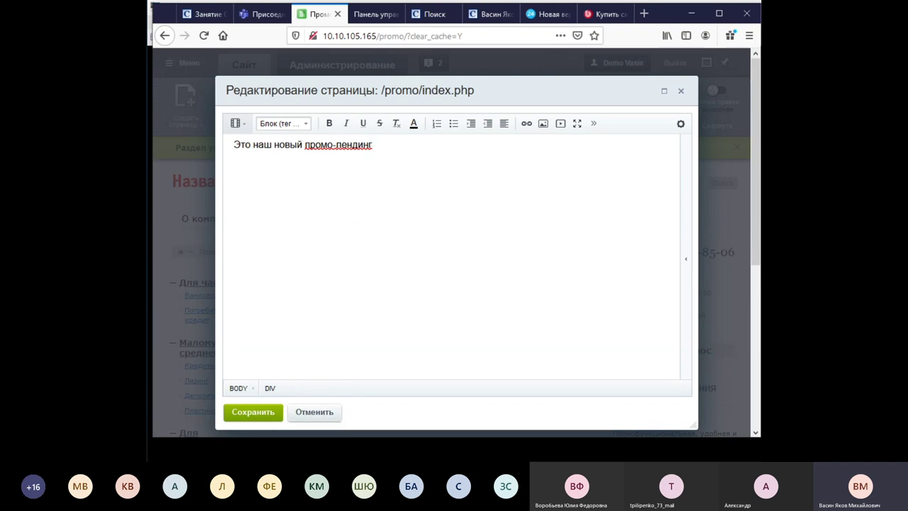
# Close the editor with Сохранить и выйти, then switch to the control panel tab.
pyautogui.click(682, 92)
pyautogui.click(415, 168)
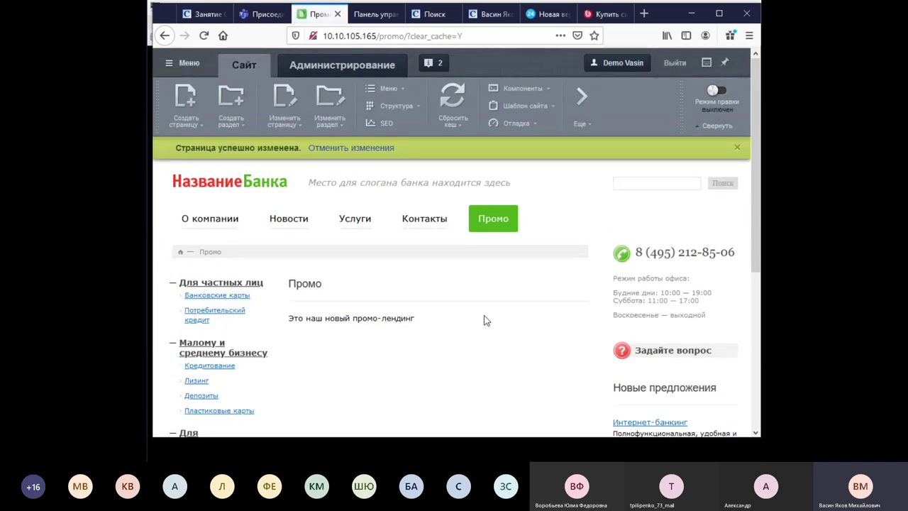
pyautogui.scroll(-4, 412, 351)
pyautogui.scroll(3, 438, 271)
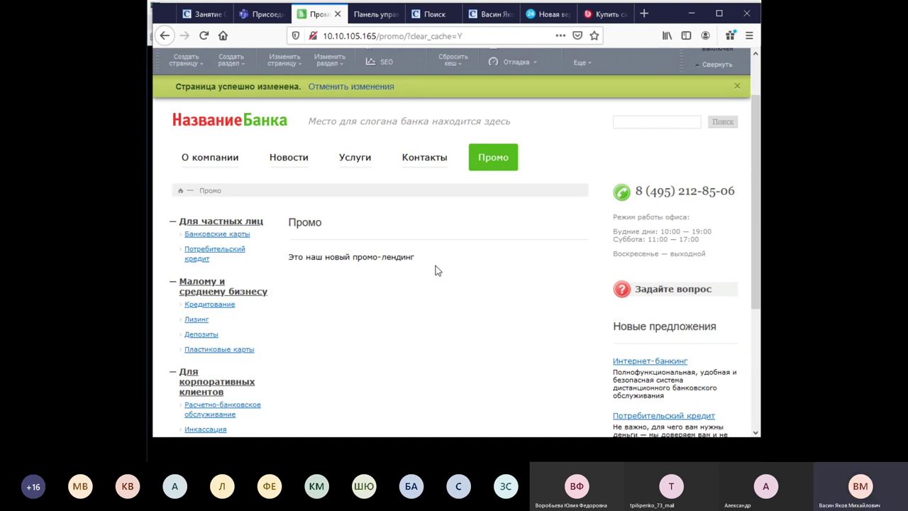
pyautogui.click(366, 12)
# Open Сайты 24 > Добавить сайт and scroll through the empty Параметры сайта form.
pyautogui.click(260, 130)
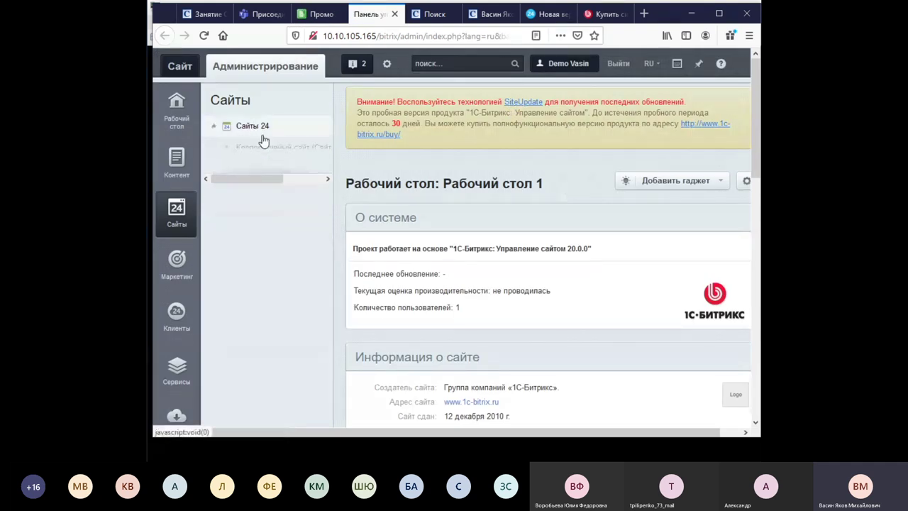
pyautogui.click(213, 125)
pyautogui.click(262, 173)
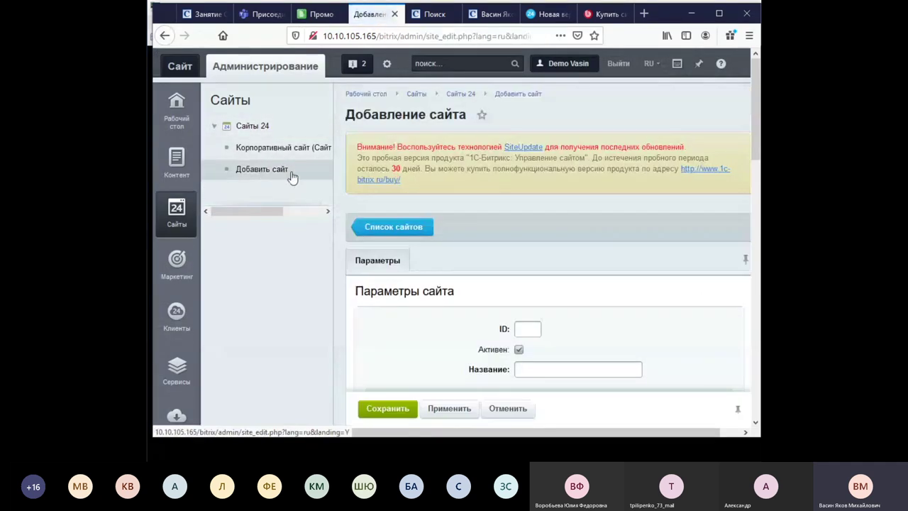
pyautogui.scroll(-3, 505, 205)
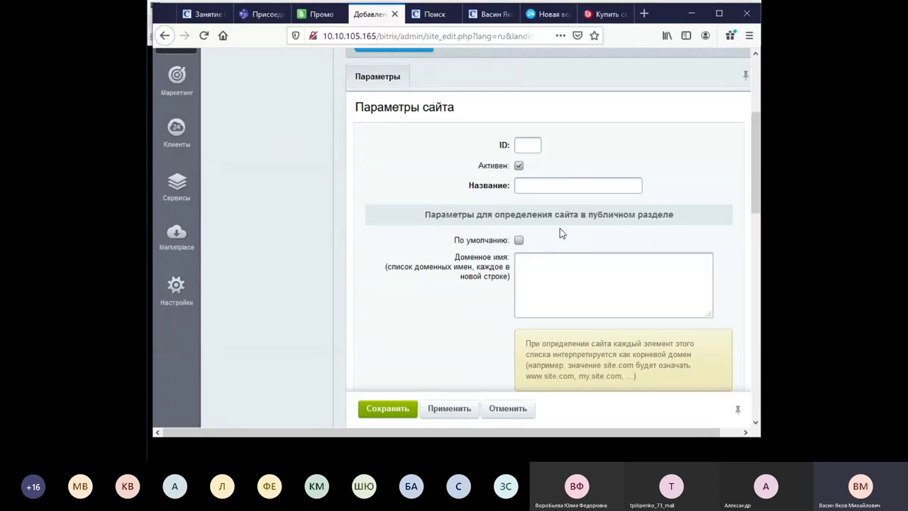
pyautogui.scroll(1, 460, 222)
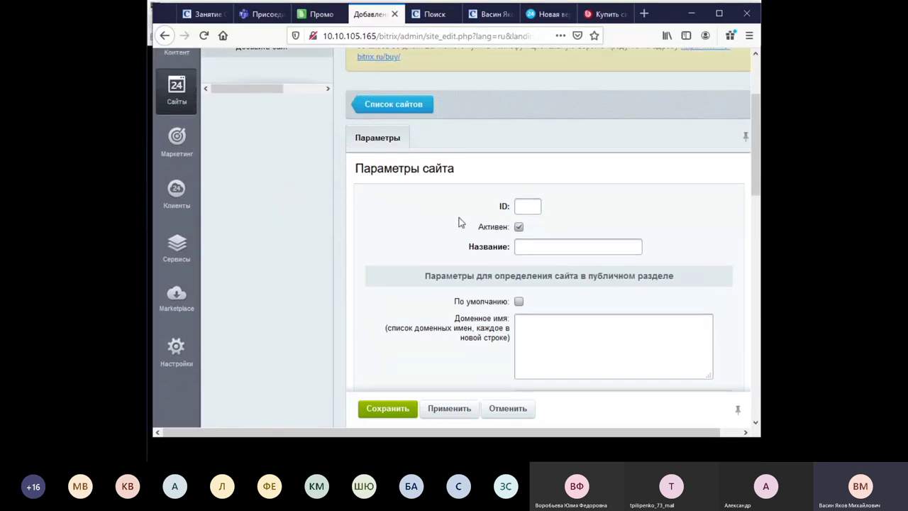
pyautogui.scroll(-2, 459, 222)
pyautogui.scroll(-1, 533, 241)
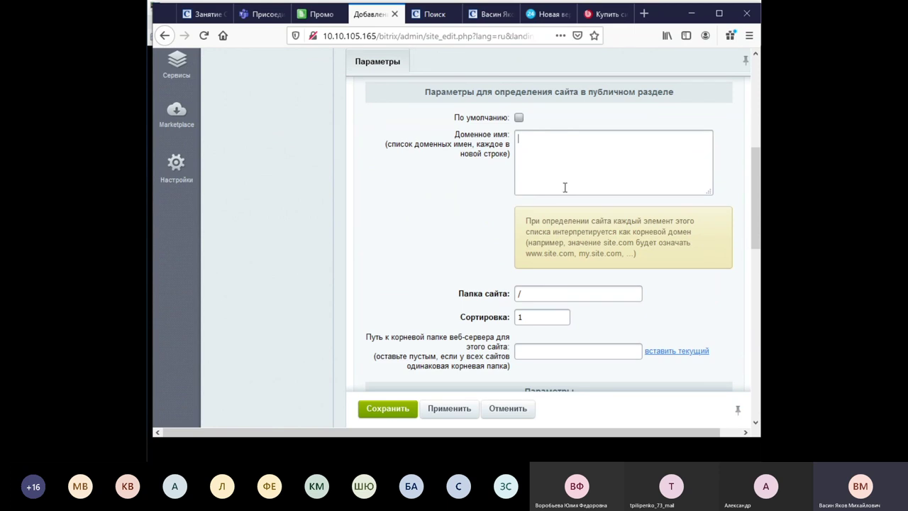
pyautogui.scroll(-3, 450, 206)
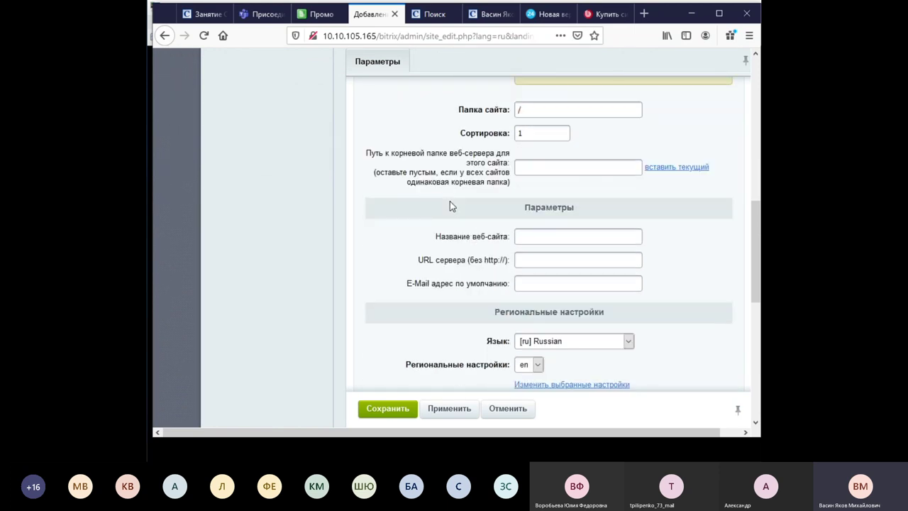
pyautogui.scroll(-6, 450, 206)
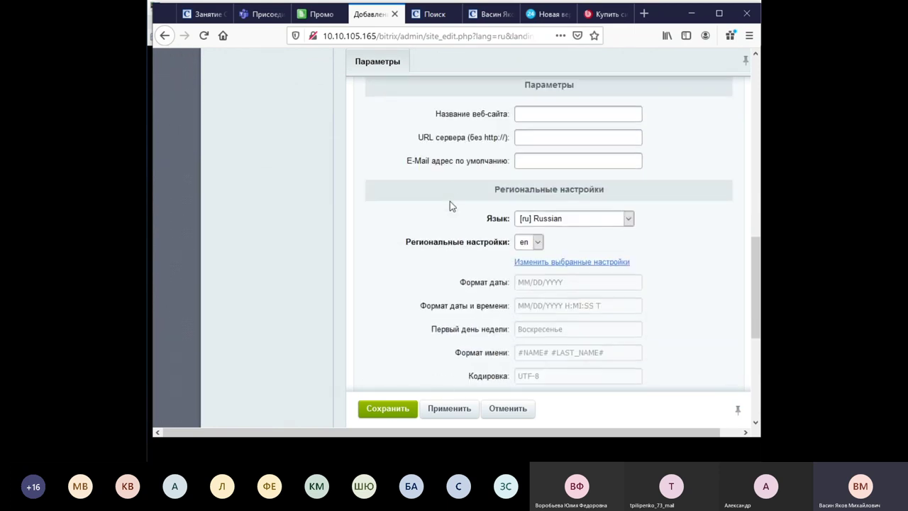
pyautogui.scroll(-1, 450, 206)
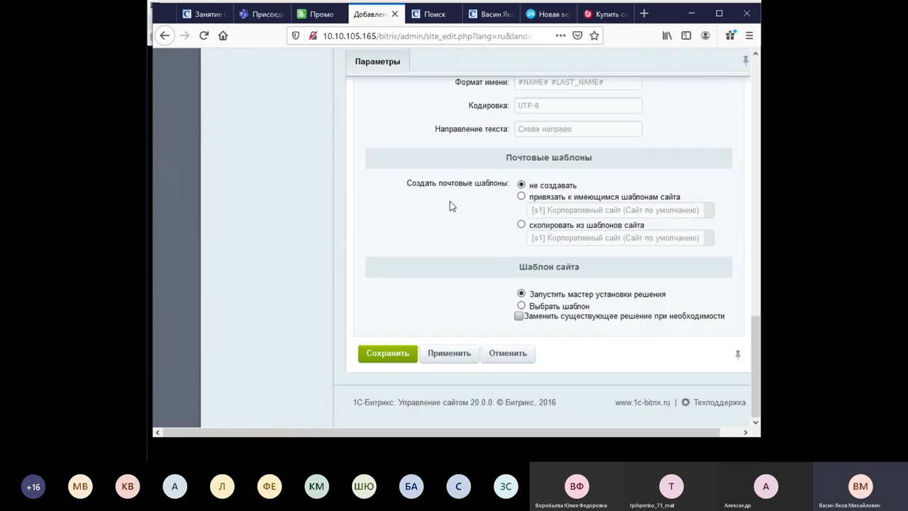
# Try saving the new site and read the error about the non-empty installation folder.
pyautogui.click(395, 363)
pyautogui.scroll(-1, 601, 261)
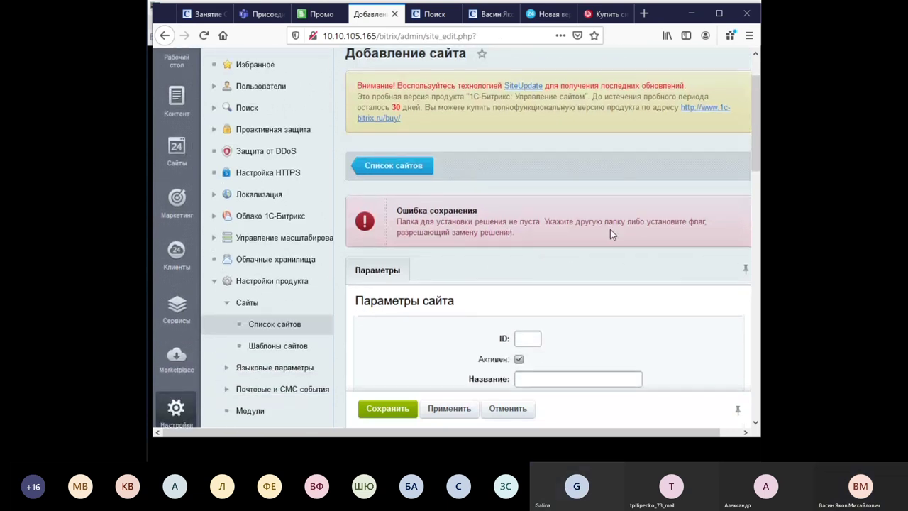
pyautogui.scroll(-6, 610, 230)
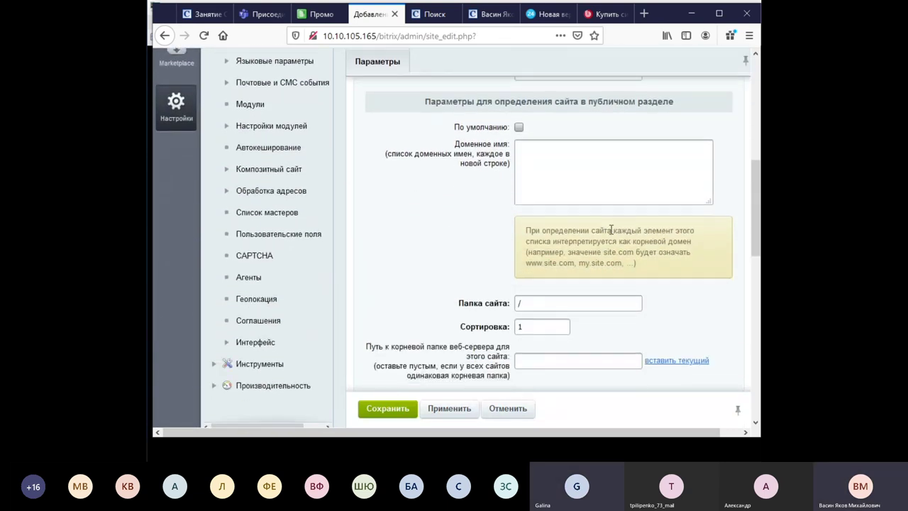
pyautogui.scroll(-1, 610, 229)
pyautogui.scroll(6, 447, 235)
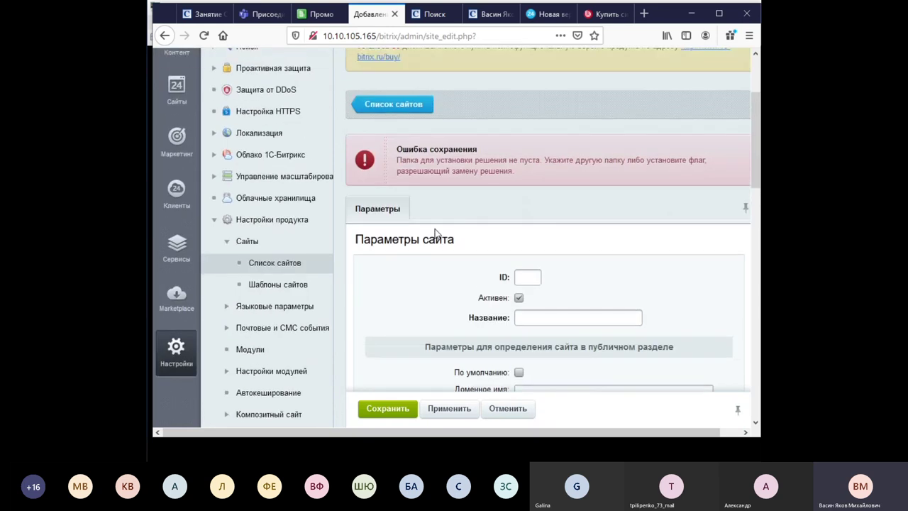
pyautogui.scroll(1, 557, 344)
pyautogui.scroll(-5, 560, 351)
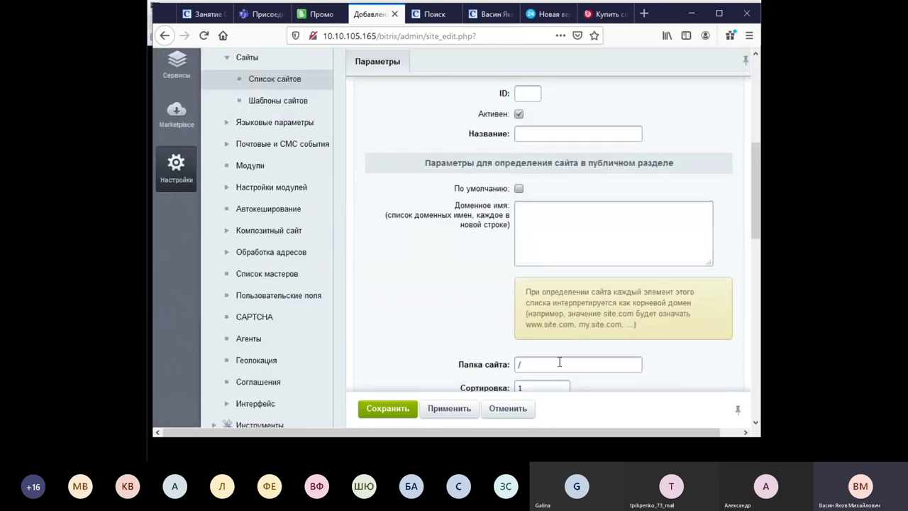
pyautogui.scroll(5, 255, 223)
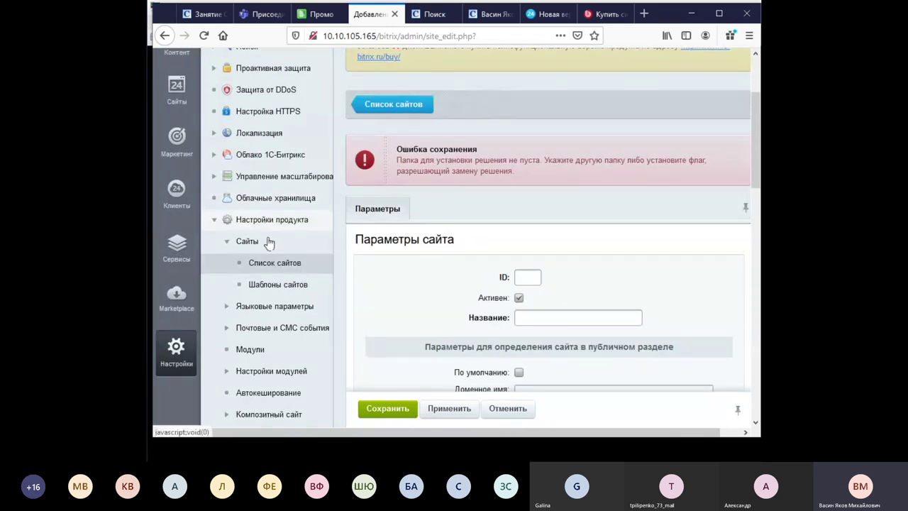
# Go back to Сайты and open Корпоративный сайт in the tree.
pyautogui.click(182, 154)
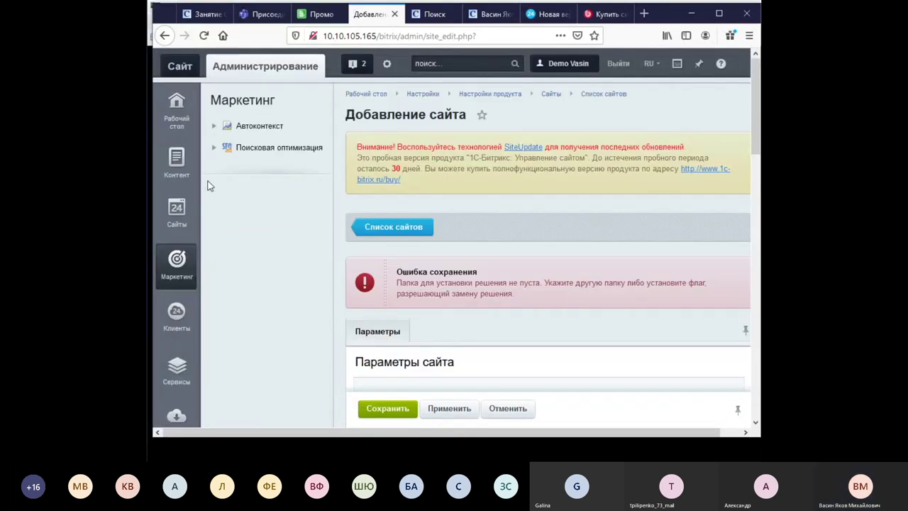
pyautogui.click(177, 213)
pyautogui.click(288, 152)
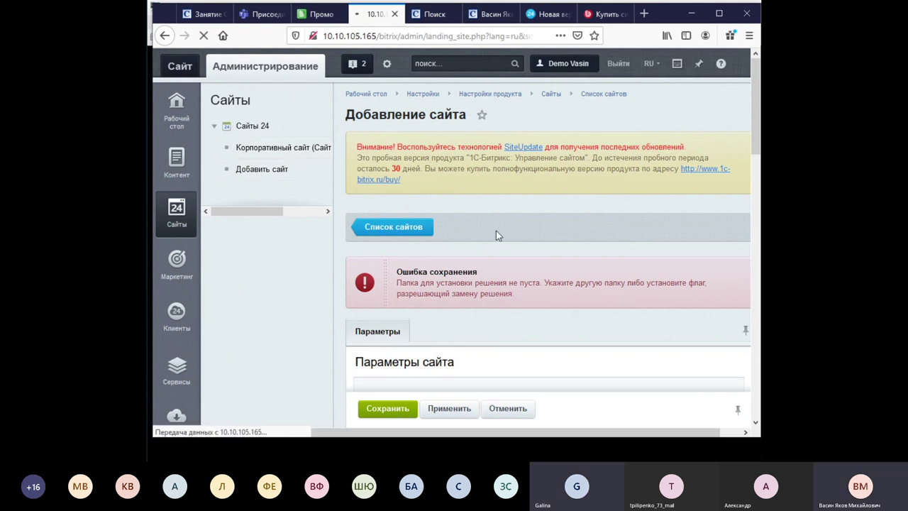
# Scroll down the Корпоративный сайт page and start a new page from the «+ Новая страница» card.
pyautogui.scroll(-2, 595, 276)
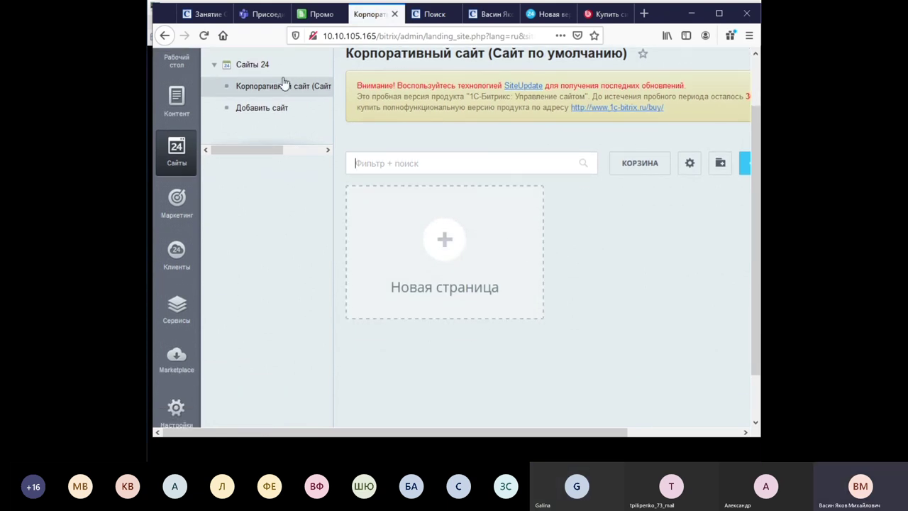
pyautogui.click(449, 248)
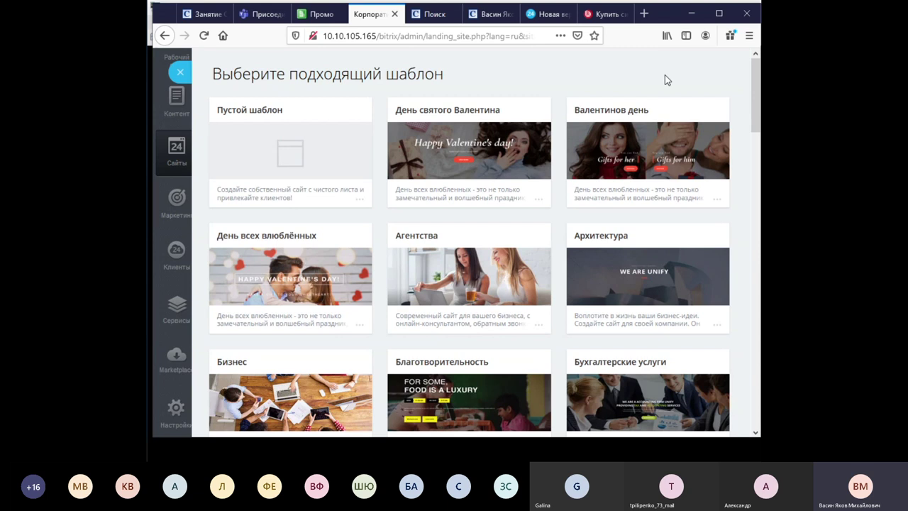
# Browse the template gallery and pick the День всех влюблённых template.
pyautogui.scroll(-8, 585, 229)
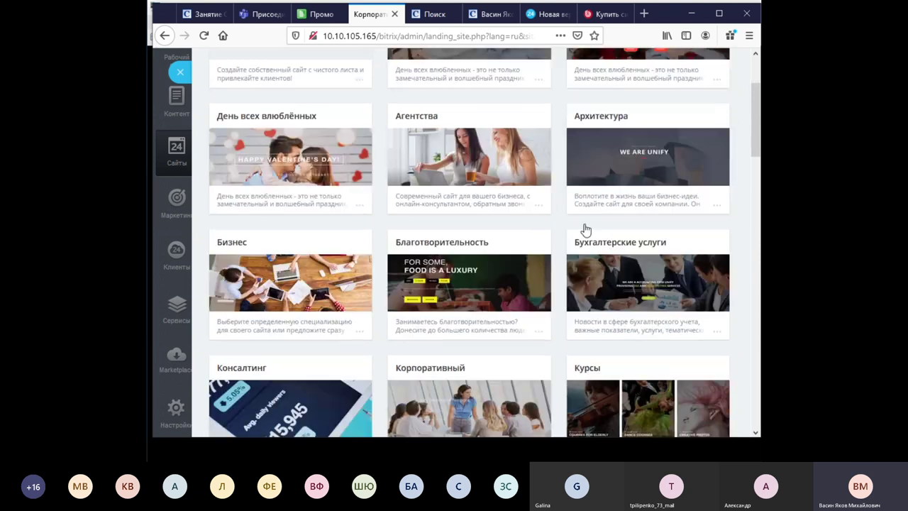
pyautogui.scroll(-13, 585, 230)
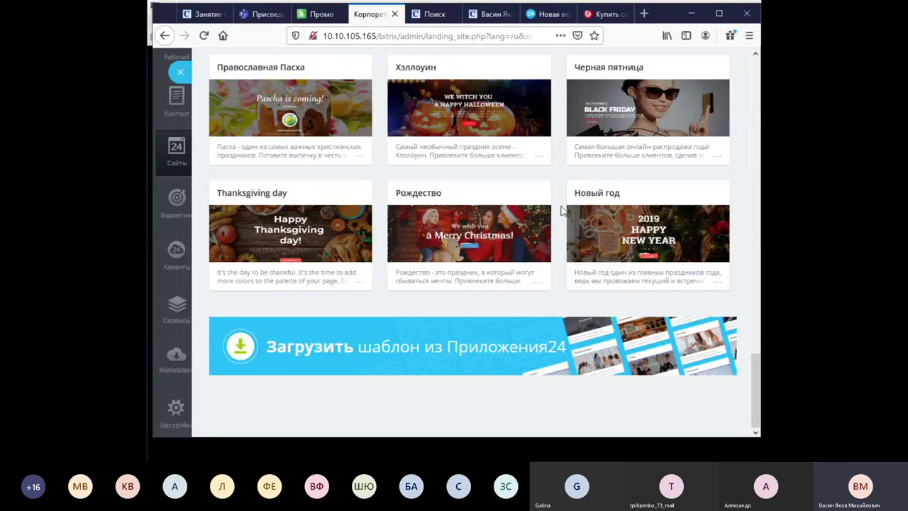
pyautogui.scroll(10, 561, 211)
pyautogui.scroll(4, 561, 210)
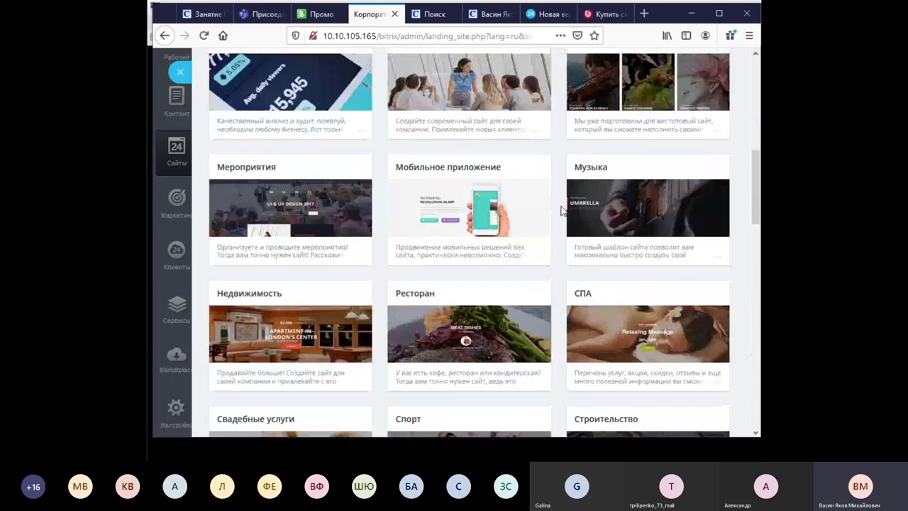
pyautogui.scroll(-2, 560, 210)
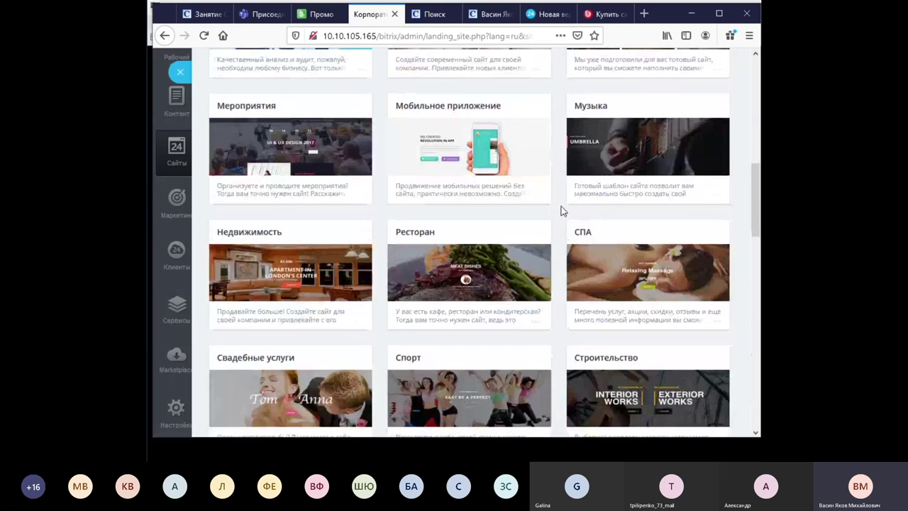
pyautogui.scroll(8, 561, 210)
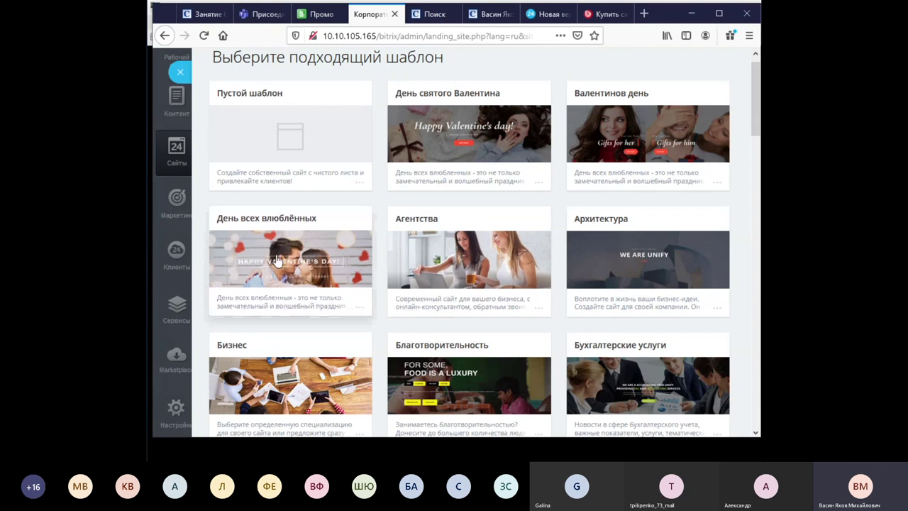
pyautogui.click(574, 251)
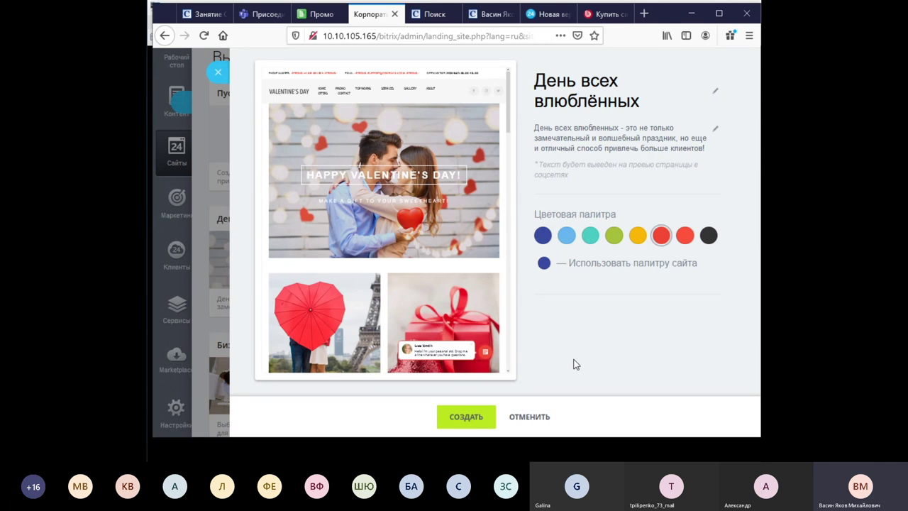
# Try the light blue palette, return to red, and create the День всех влюблённых landing.
pyautogui.click(570, 238)
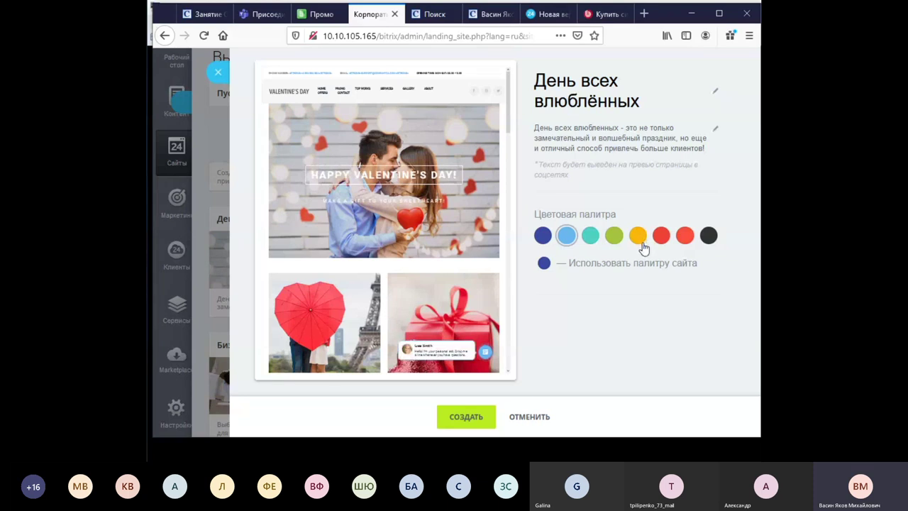
pyautogui.click(684, 235)
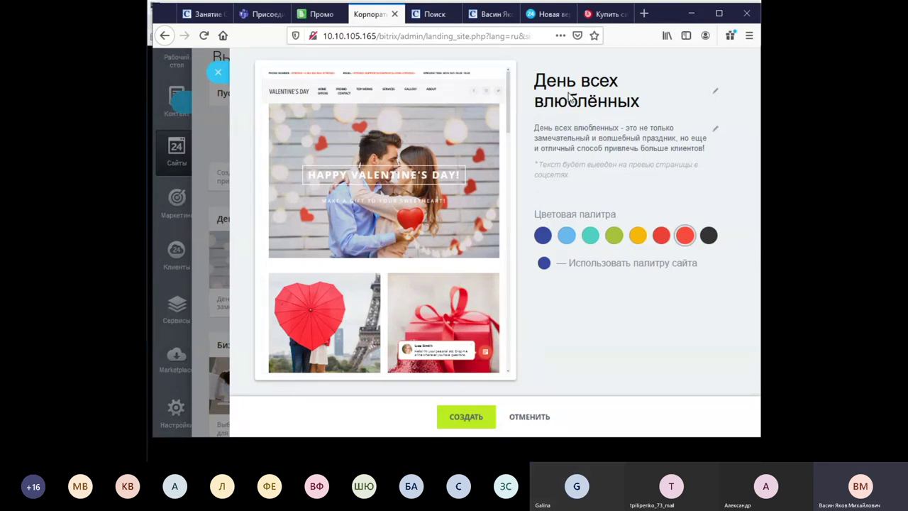
pyautogui.click(716, 89)
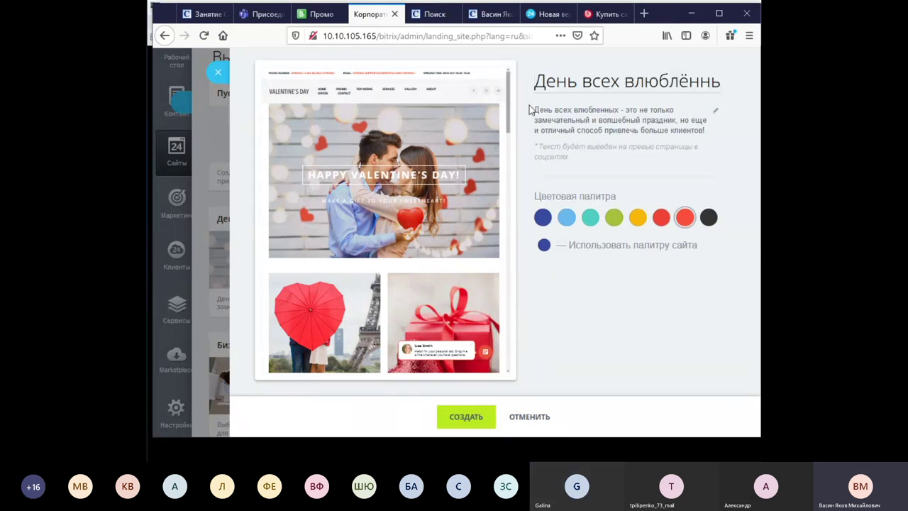
pyautogui.click(719, 120)
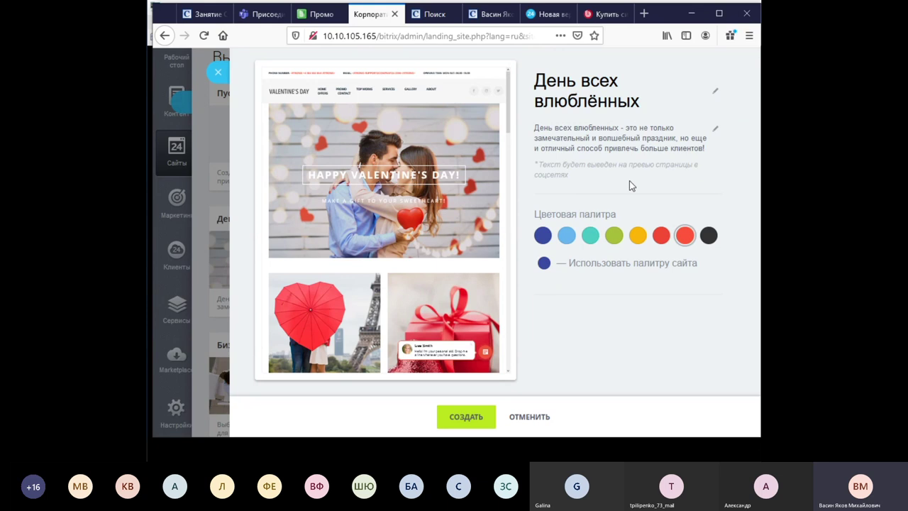
pyautogui.click(479, 418)
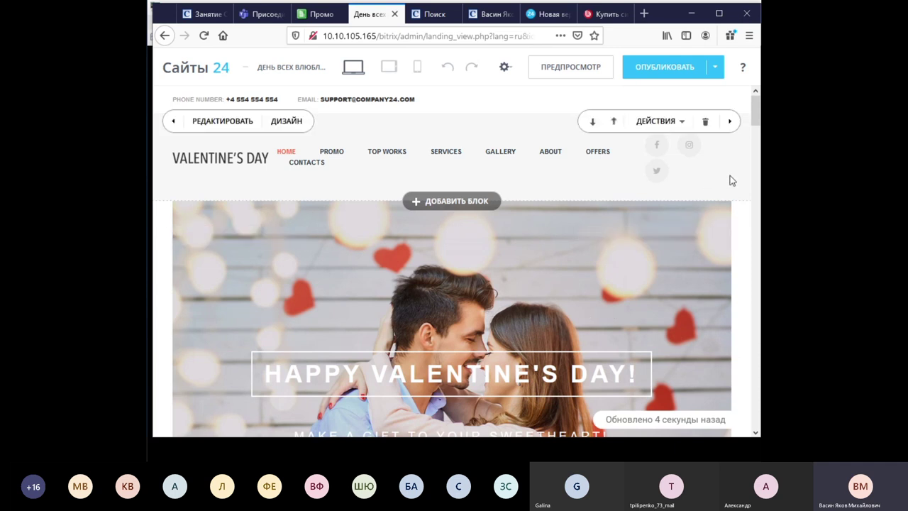
pyautogui.scroll(-2, 733, 183)
pyautogui.scroll(3, 740, 227)
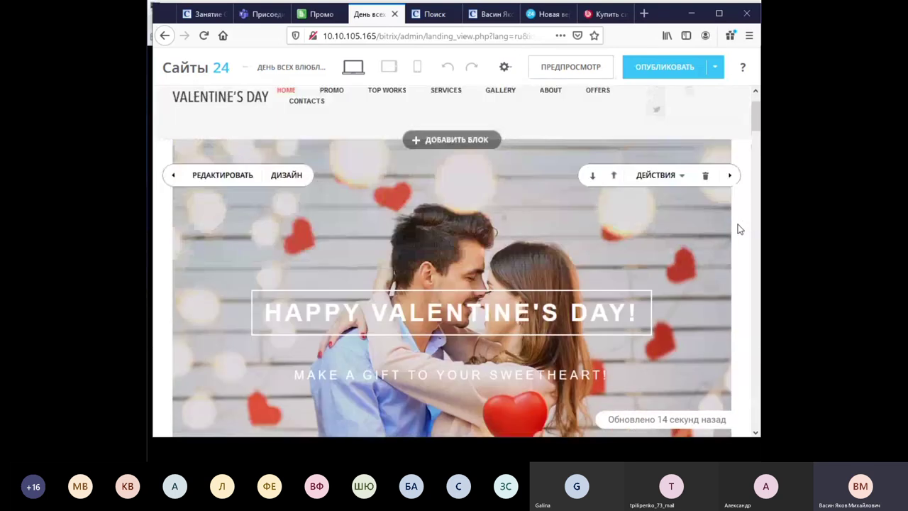
pyautogui.scroll(-3, 740, 229)
pyautogui.scroll(2, 740, 229)
pyautogui.scroll(-2, 740, 229)
pyautogui.scroll(-1, 740, 229)
pyautogui.scroll(-3, 740, 229)
pyautogui.scroll(5, 739, 227)
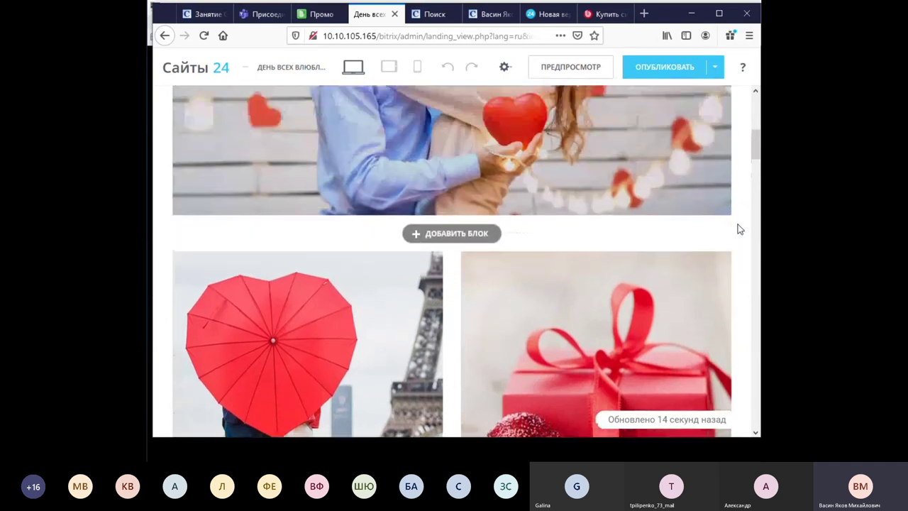
pyautogui.scroll(-4, 740, 229)
pyautogui.scroll(4, 740, 229)
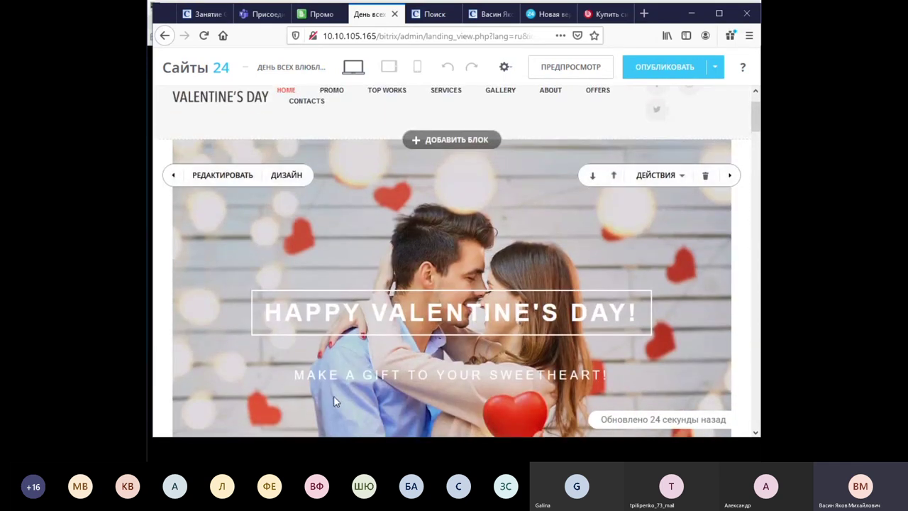
pyautogui.scroll(-2, 579, 375)
pyautogui.scroll(2, 579, 375)
pyautogui.scroll(-5, 655, 265)
pyautogui.scroll(-3, 656, 265)
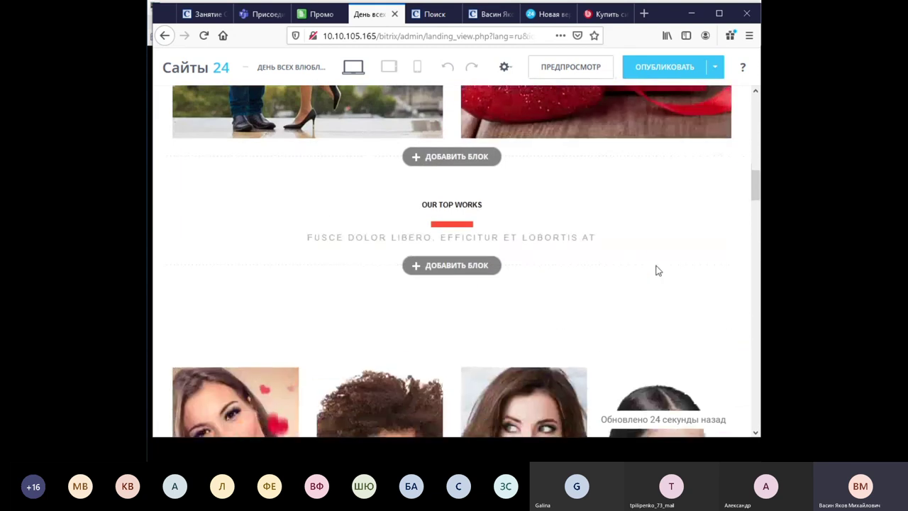
pyautogui.moveTo(628, 172)
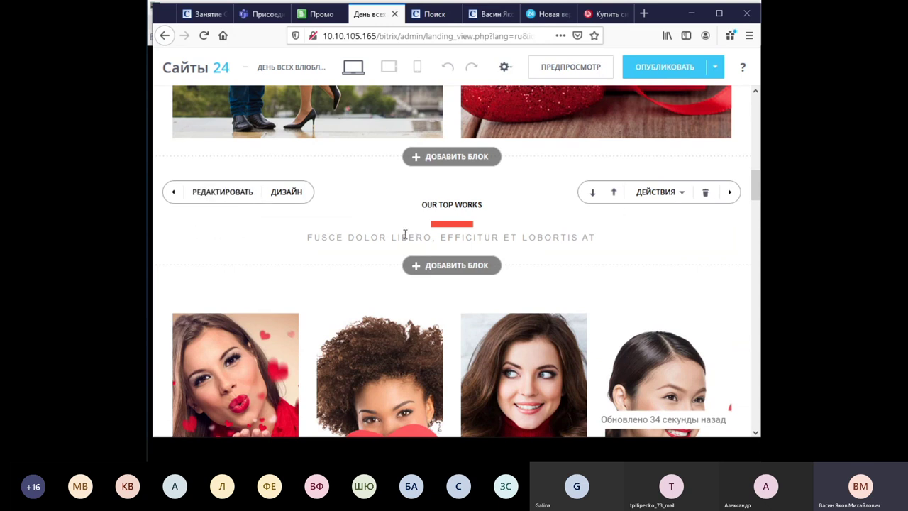
pyautogui.scroll(5, 412, 237)
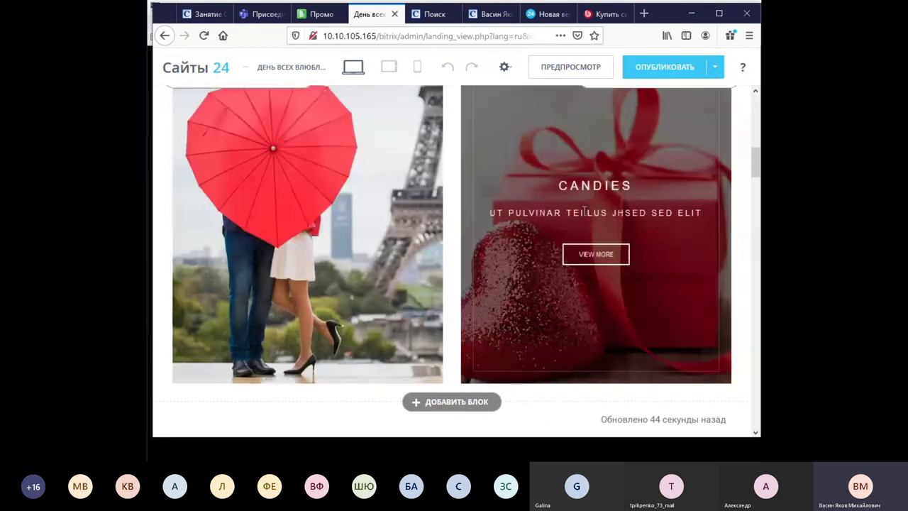
pyautogui.scroll(3, 591, 205)
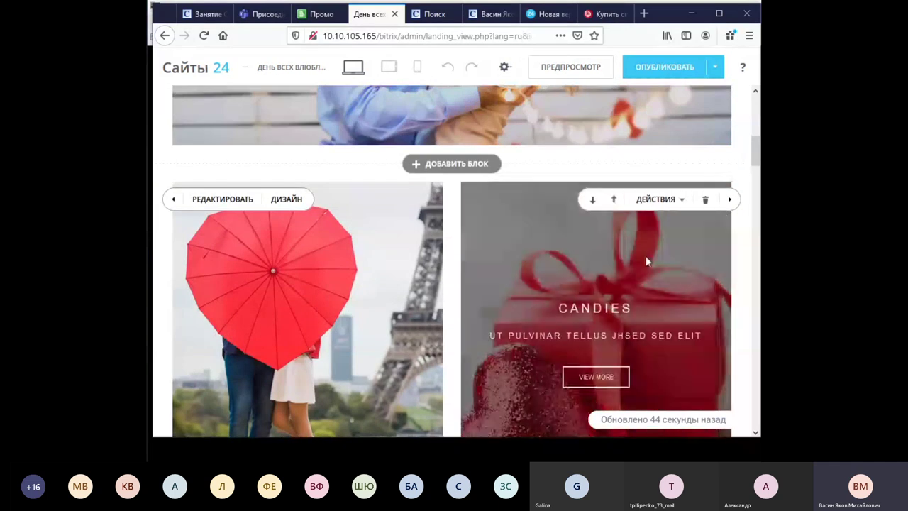
pyautogui.click(678, 200)
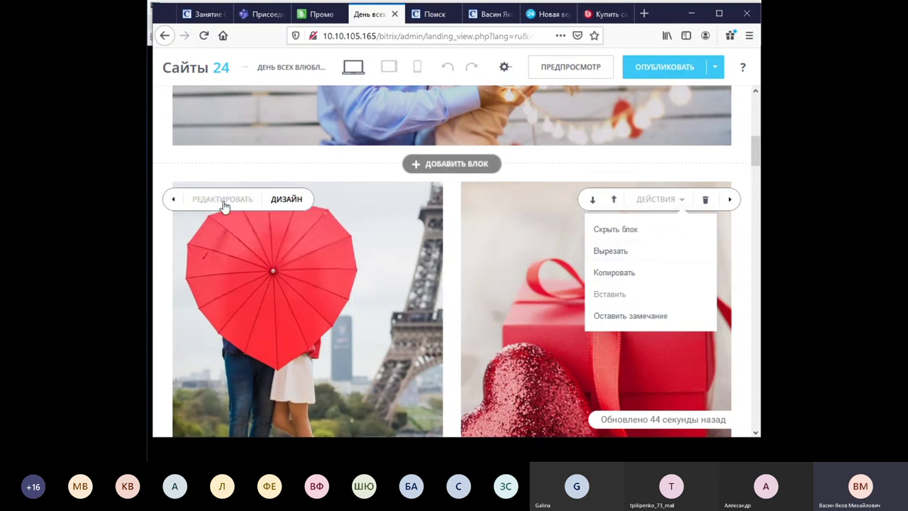
pyautogui.click(556, 163)
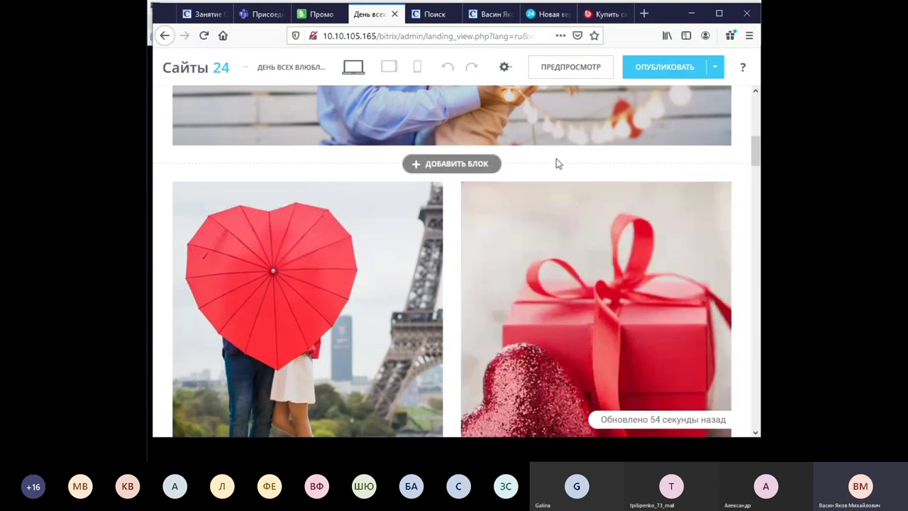
pyautogui.scroll(-4, 557, 159)
pyautogui.scroll(6, 517, 206)
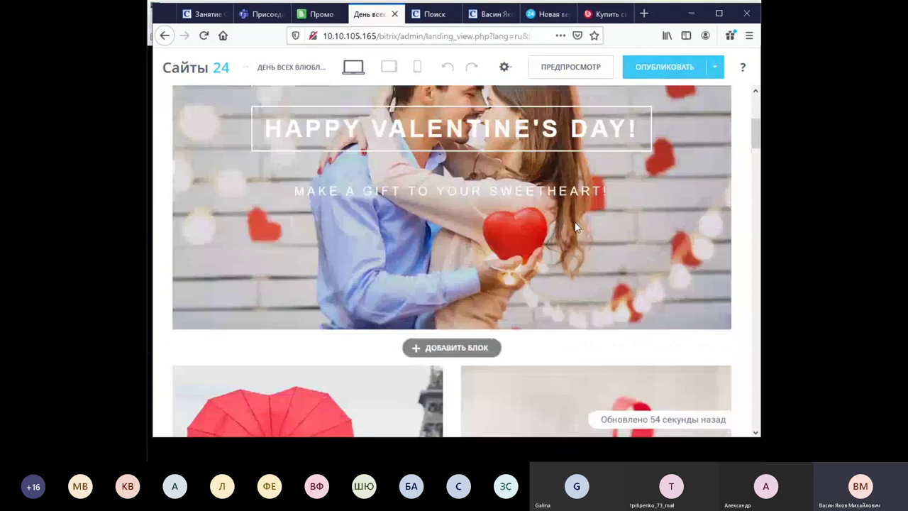
pyautogui.scroll(3, 576, 227)
pyautogui.scroll(-1, 589, 213)
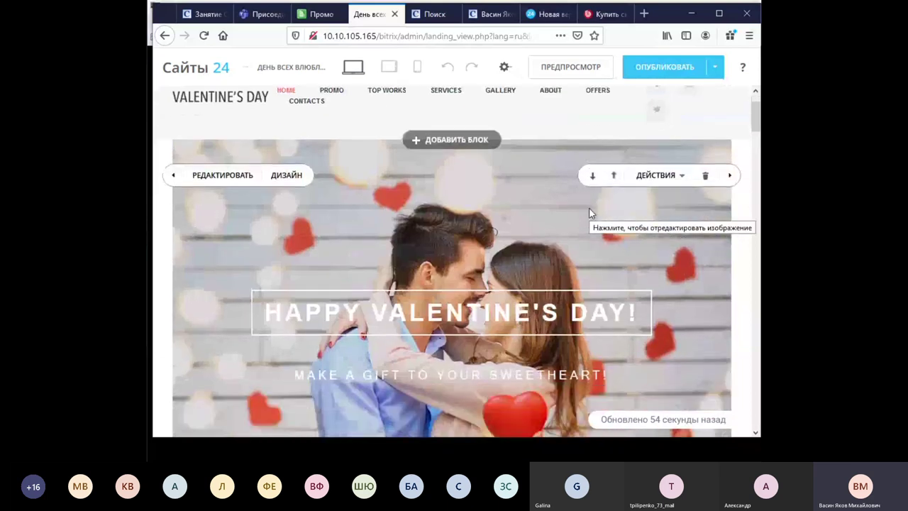
# Replace the English hero heading and subtitle with «С Днём Влюблённых!» and «Закажи с доставкой букет любой!», then save.
pyautogui.click(222, 175)
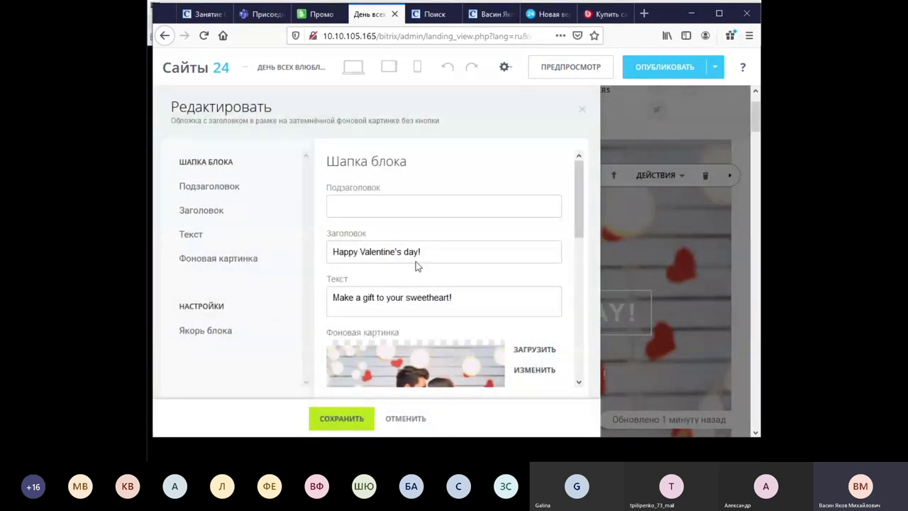
pyautogui.moveTo(418, 255); pyautogui.dragTo(308, 252)
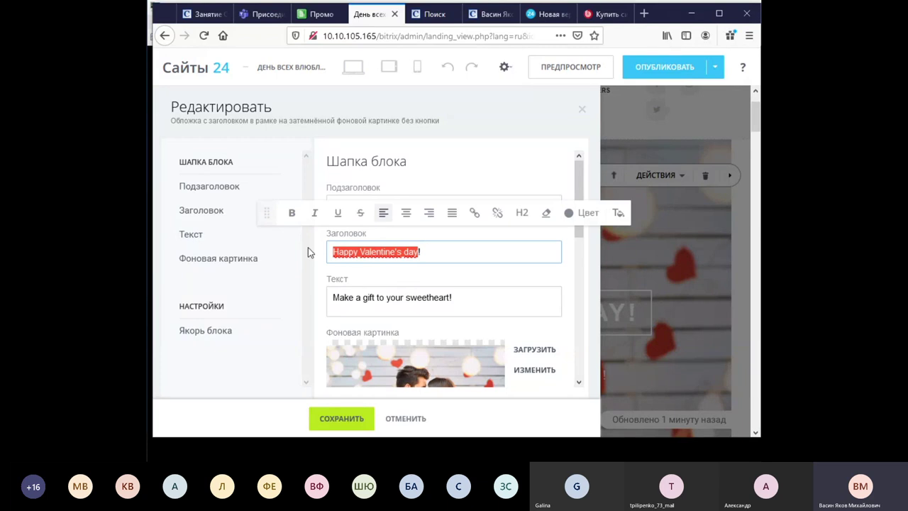
pyautogui.write('С Днём')
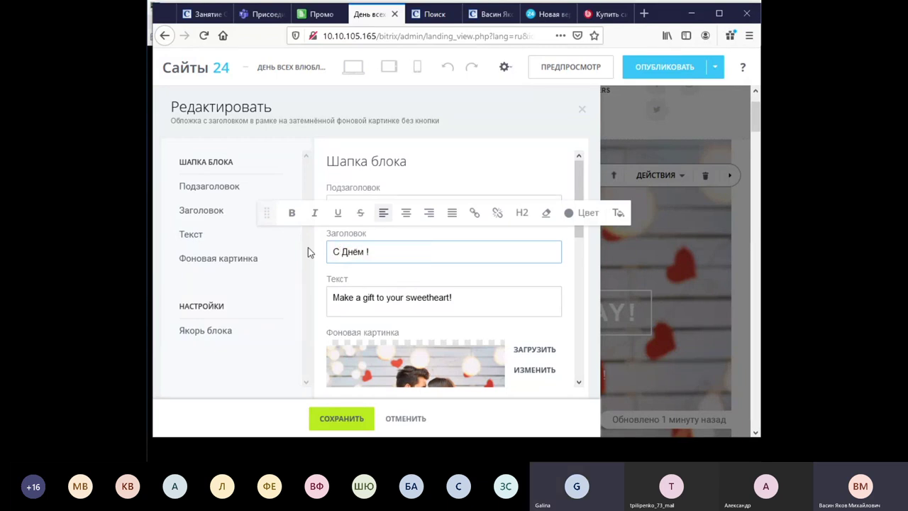
pyautogui.write(' Влюблённых')
pyautogui.moveTo(450, 298); pyautogui.dragTo(312, 299)
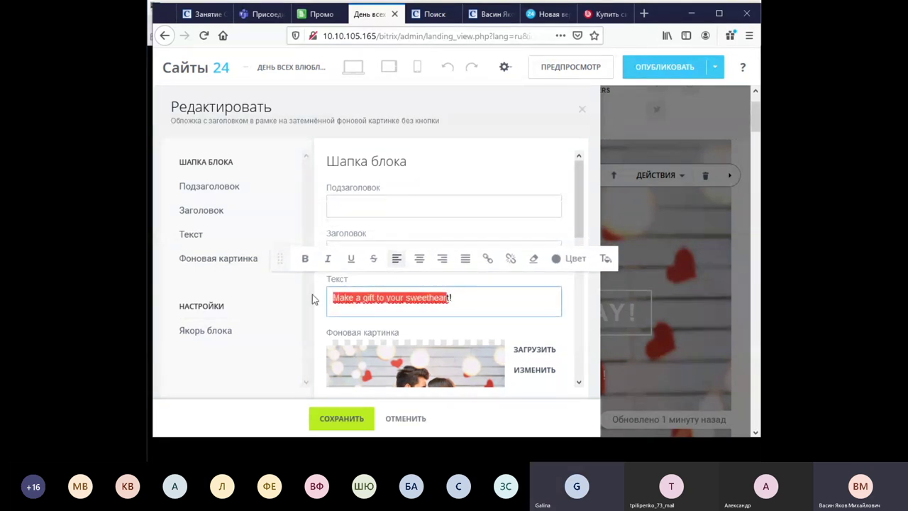
pyautogui.press('BackSpace')
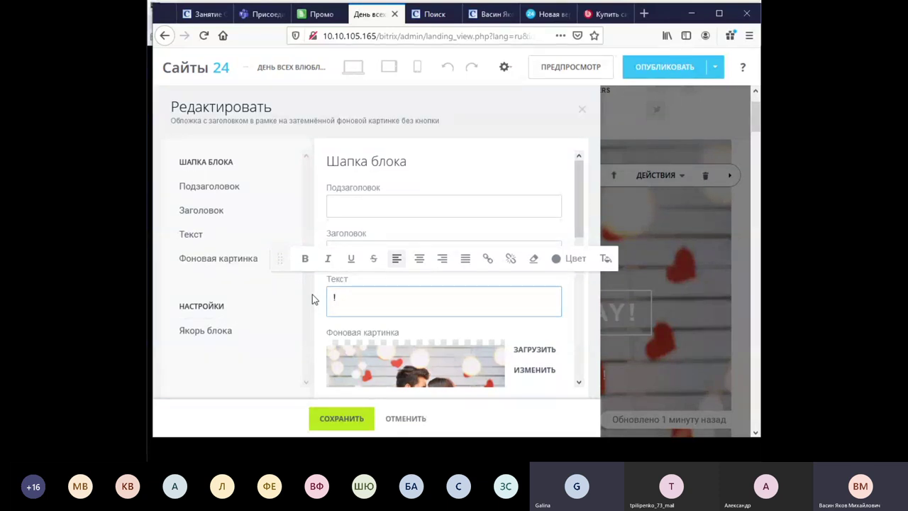
pyautogui.write('О')
pyautogui.press('BackSpace')
pyautogui.write('Закажи с доставкой букет ')
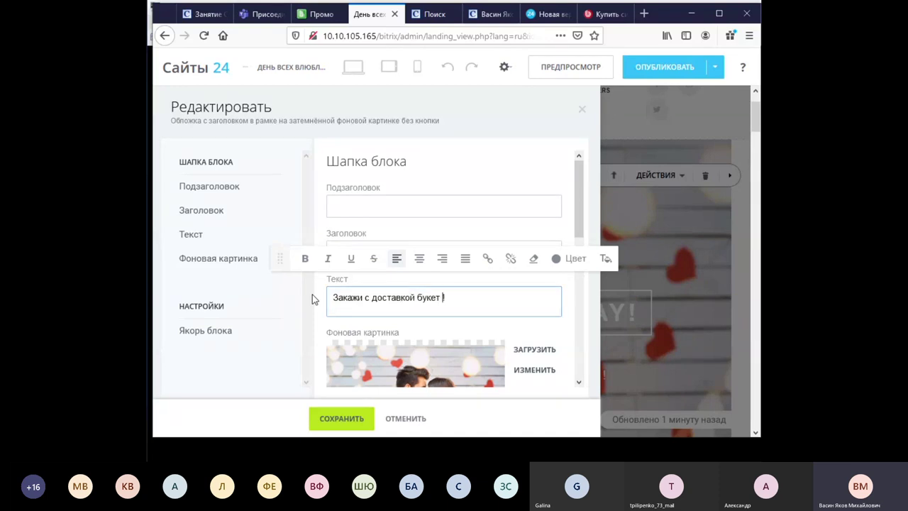
pyautogui.write('любой')
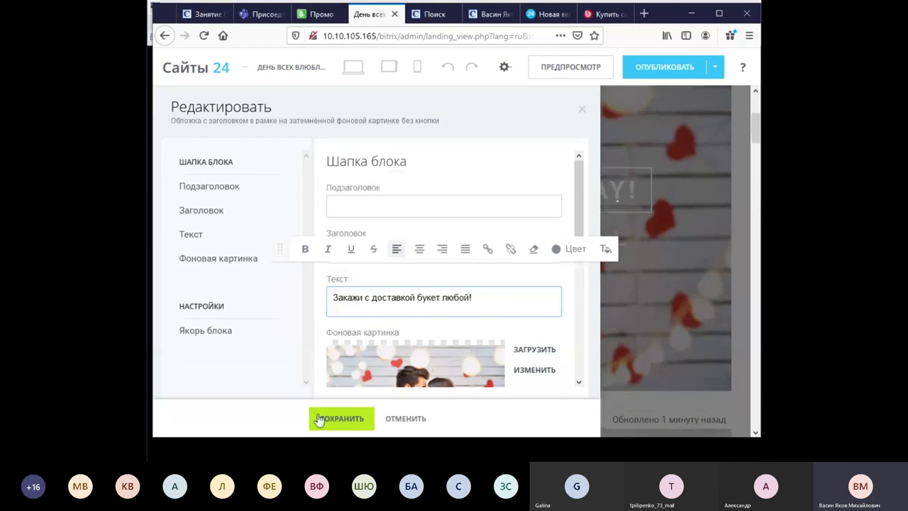
pyautogui.scroll(-2, 522, 300)
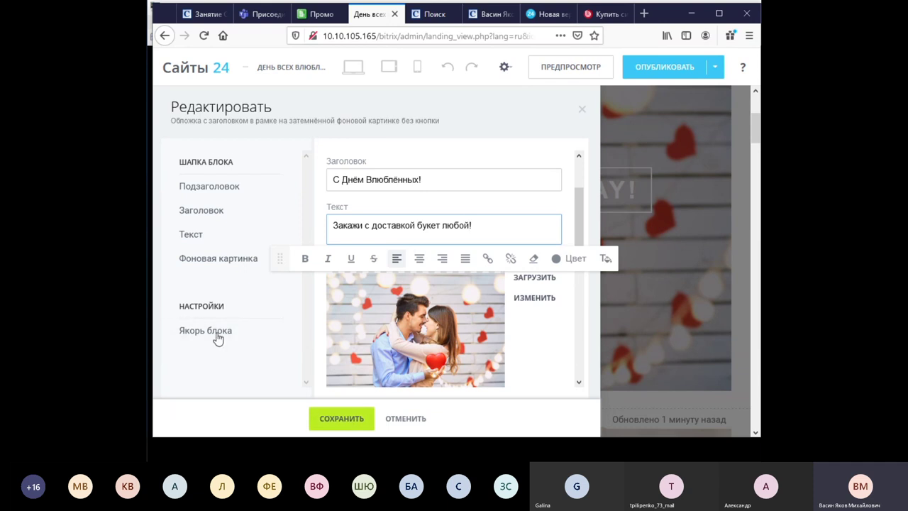
pyautogui.click(336, 420)
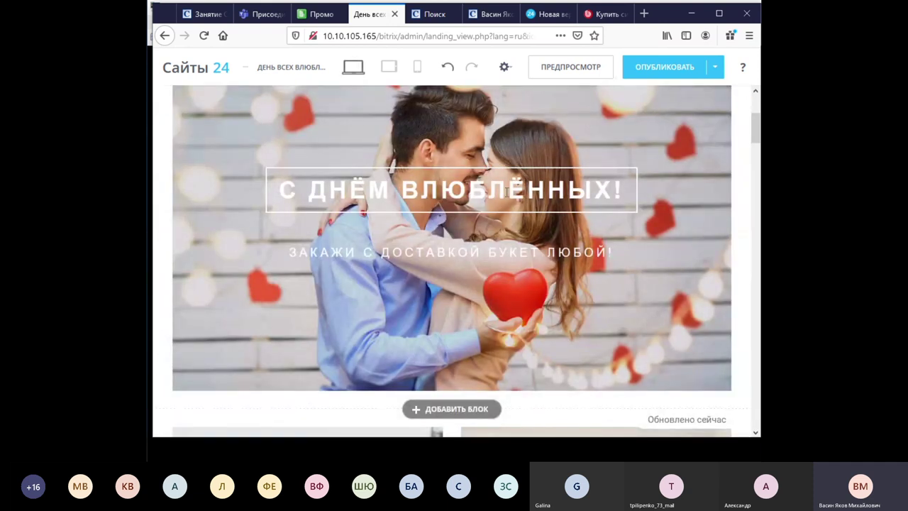
# In the hero block's design settings, change its visibility toggles for tablets and phones.
pyautogui.scroll(1, 332, 199)
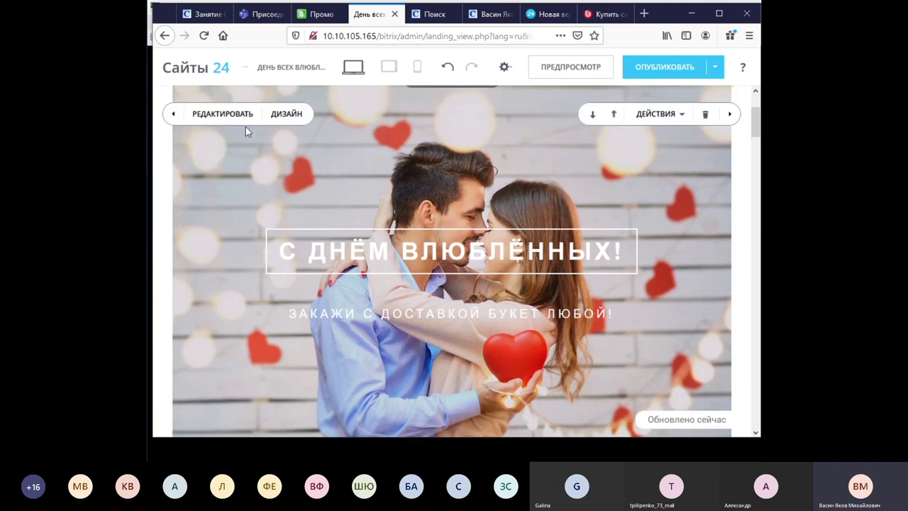
pyautogui.click(295, 114)
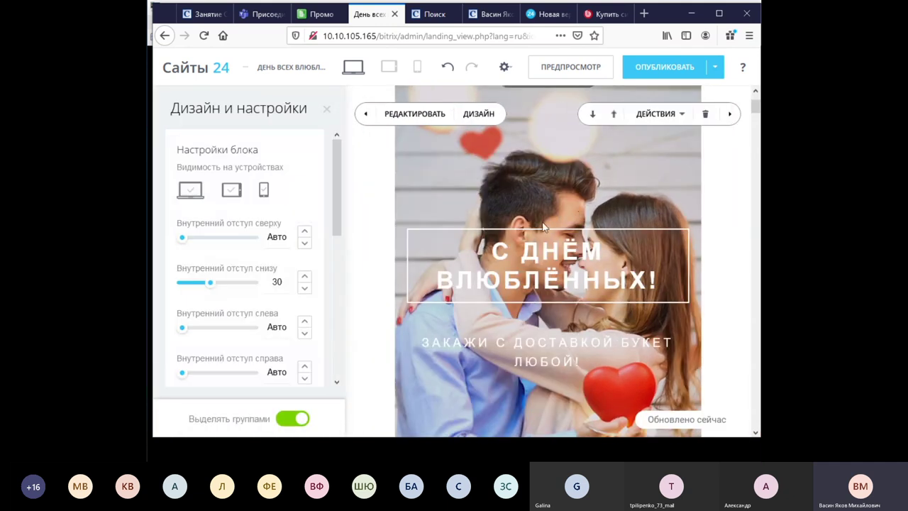
pyautogui.click(231, 190)
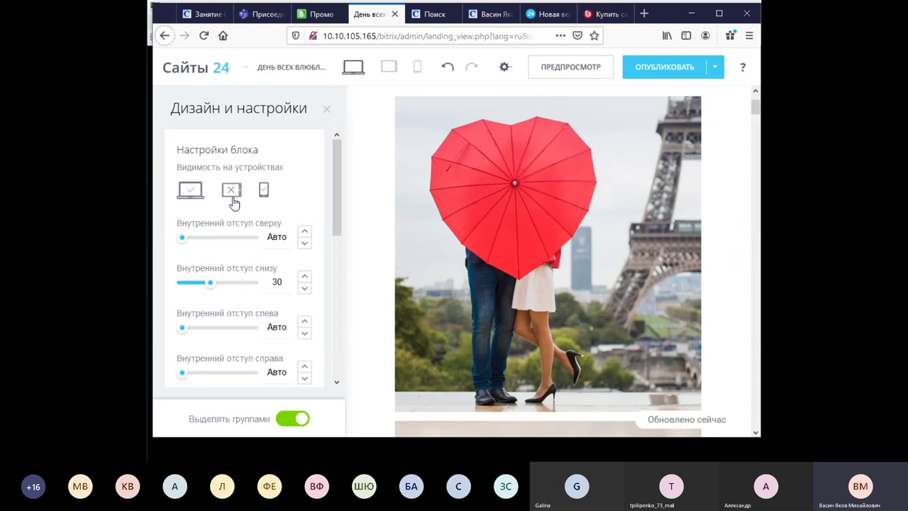
pyautogui.click(264, 190)
pyautogui.scroll(-5, 542, 233)
pyautogui.scroll(-6, 542, 232)
pyautogui.scroll(12, 542, 233)
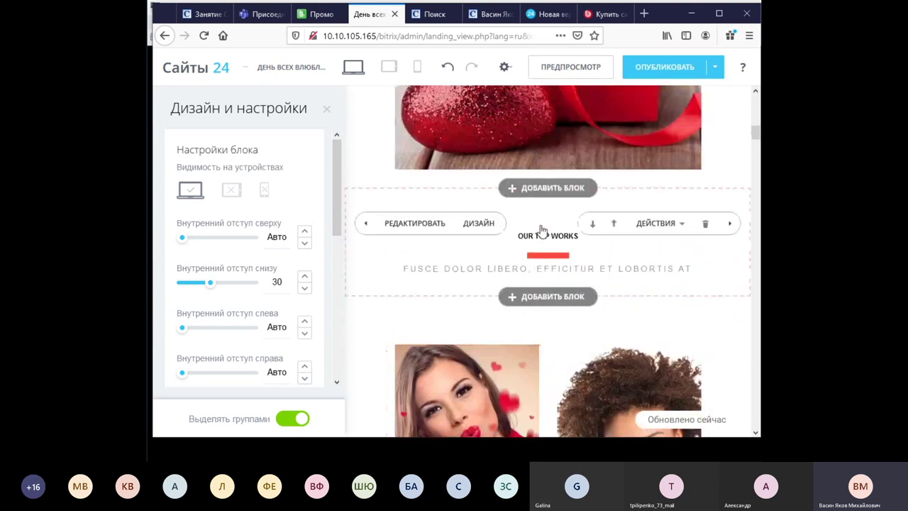
pyautogui.click(200, 191)
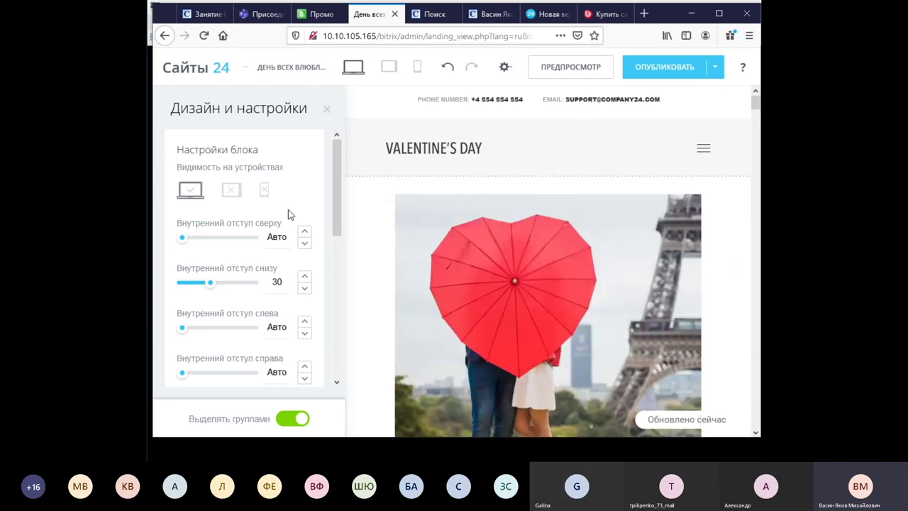
# Look through the remaining design settings and close the Дизайн и настройки panel.
pyautogui.scroll(-4, 296, 286)
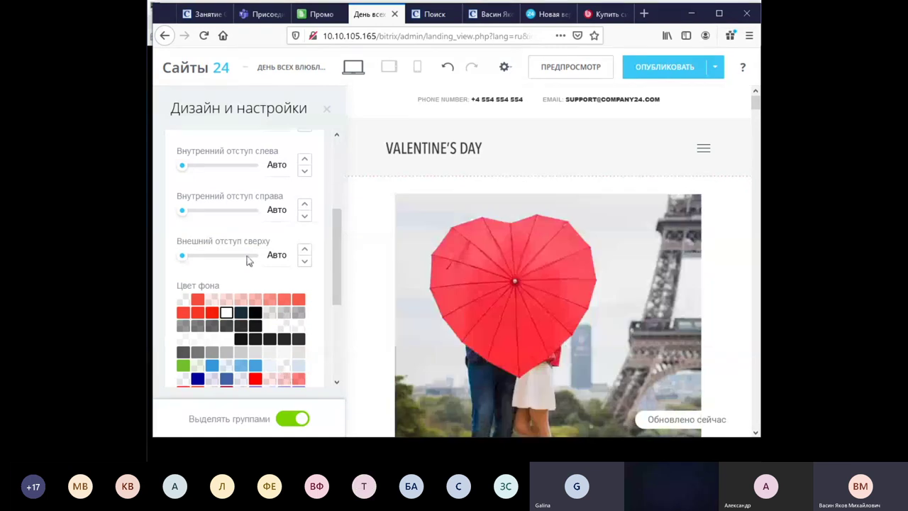
pyautogui.scroll(-2, 237, 325)
pyautogui.scroll(-3, 242, 340)
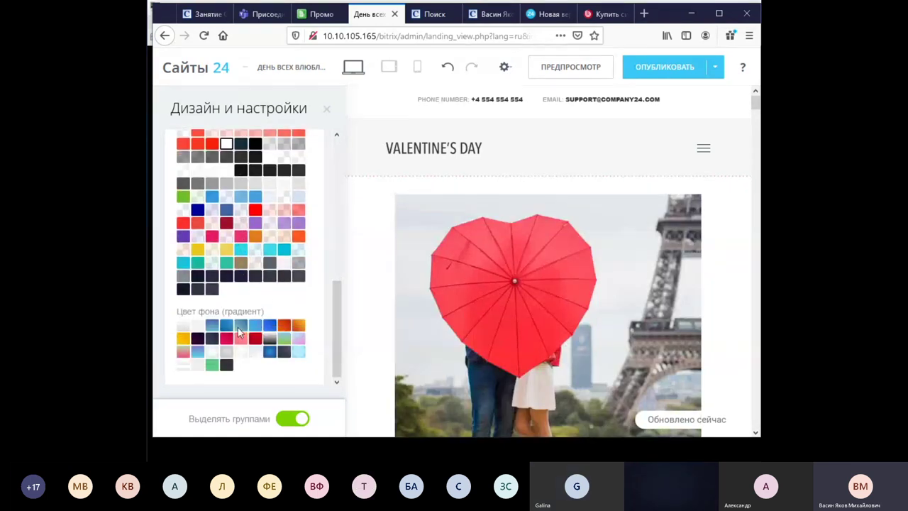
pyautogui.scroll(10, 241, 334)
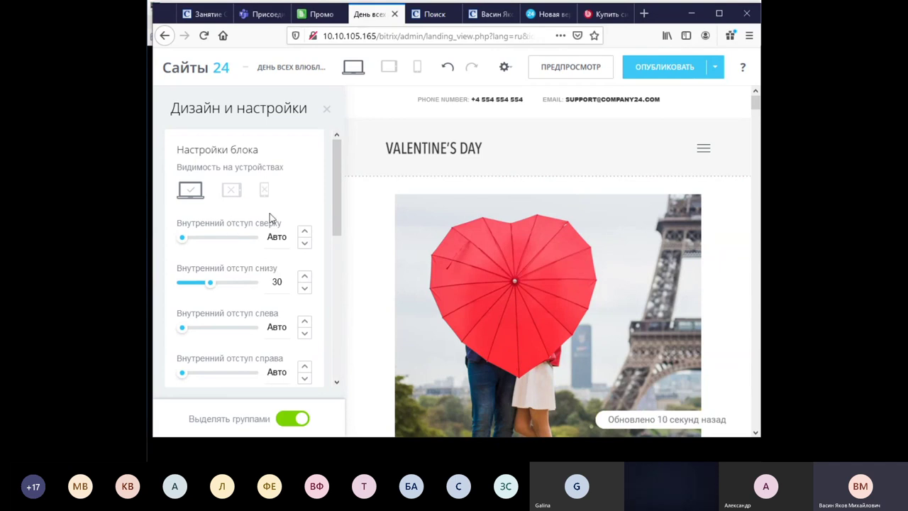
pyautogui.scroll(-2, 287, 215)
pyautogui.scroll(-10, 317, 242)
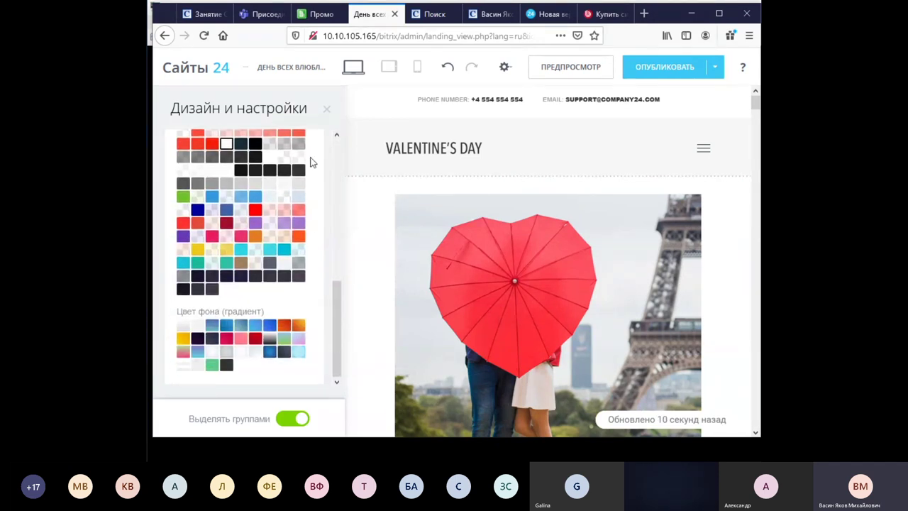
pyautogui.moveTo(350, 326)
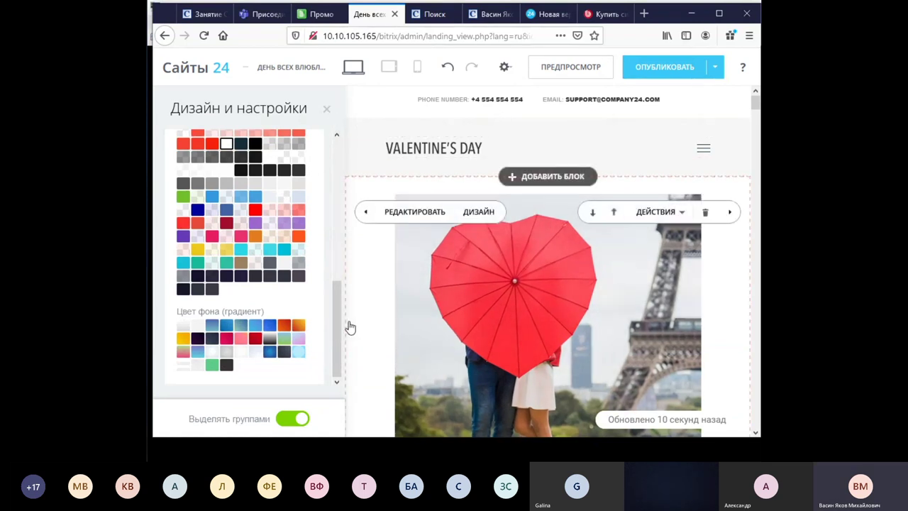
pyautogui.moveTo(336, 330); pyautogui.dragTo(348, 140)
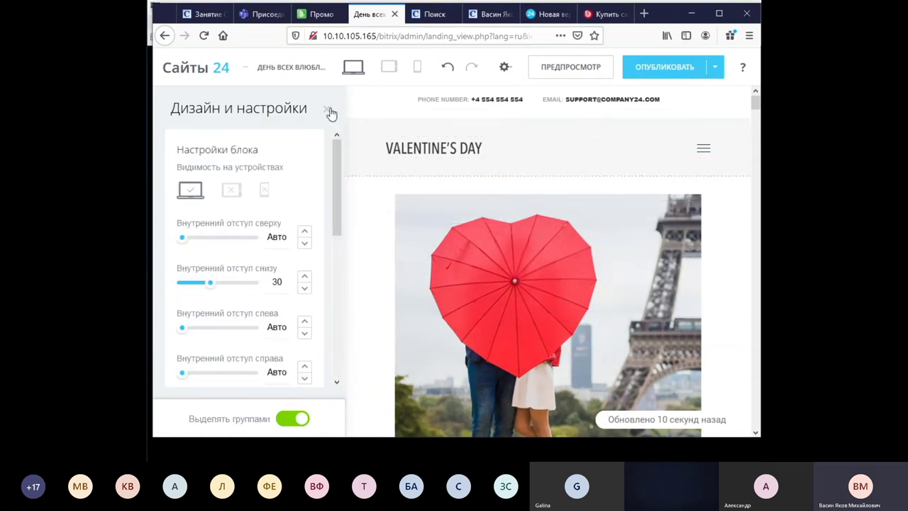
pyautogui.click(333, 112)
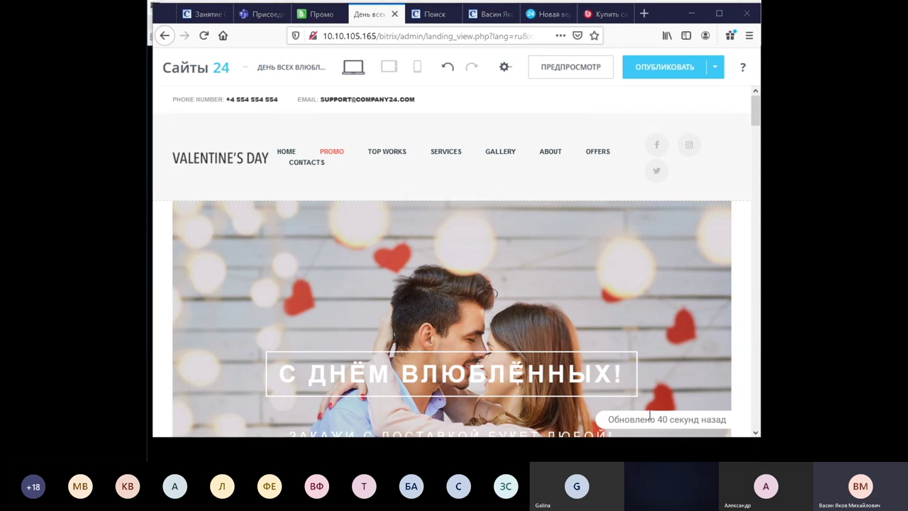
# Delete the Our Portfolio image gallery block and add a new block above the testimonials.
pyautogui.scroll(-8, 546, 304)
pyautogui.scroll(1, 547, 310)
pyautogui.scroll(-3, 547, 310)
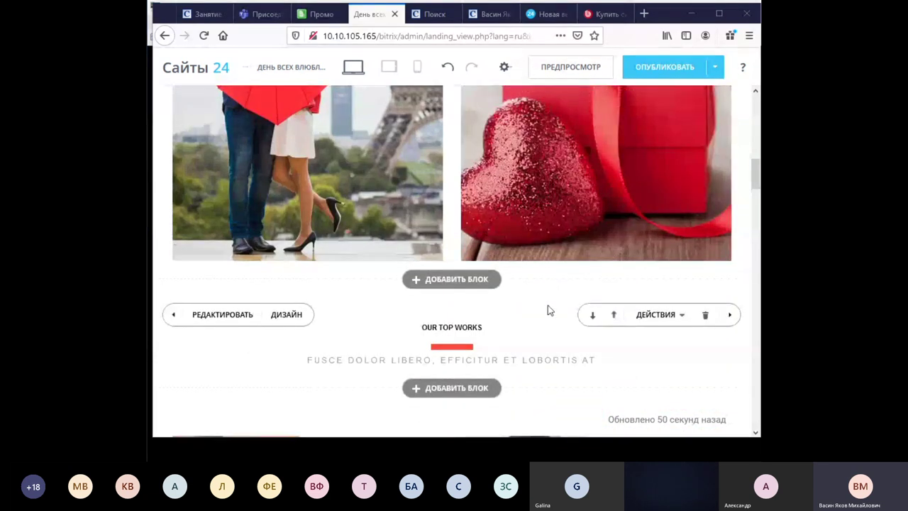
pyautogui.scroll(-4, 548, 310)
pyautogui.scroll(-4, 548, 306)
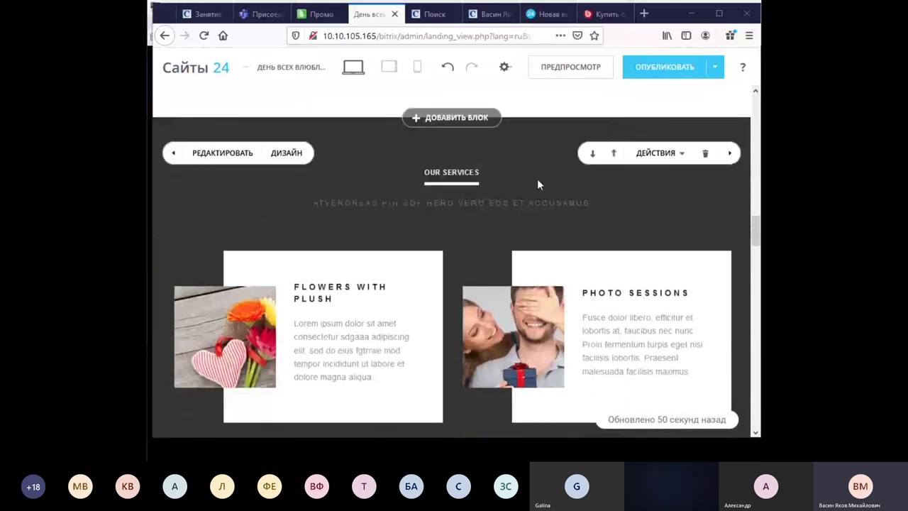
pyautogui.scroll(-5, 388, 255)
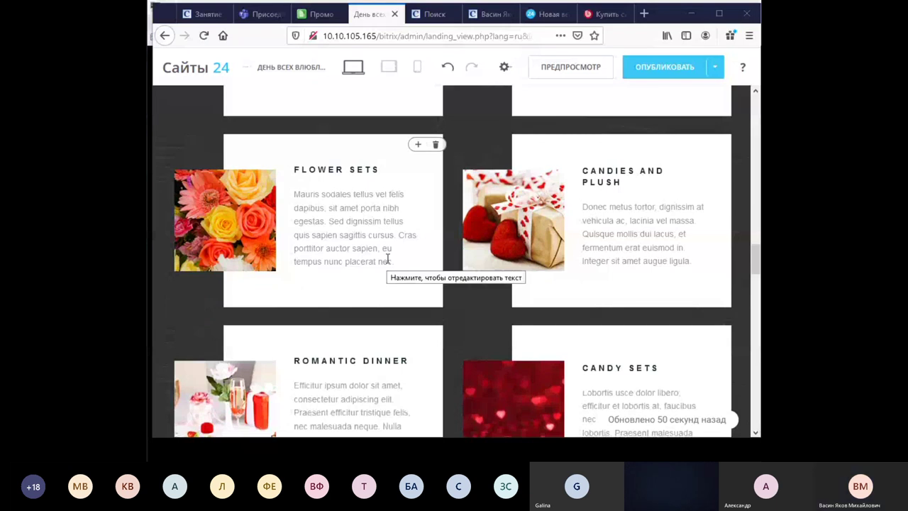
pyautogui.scroll(-5, 387, 260)
pyautogui.scroll(-2, 387, 262)
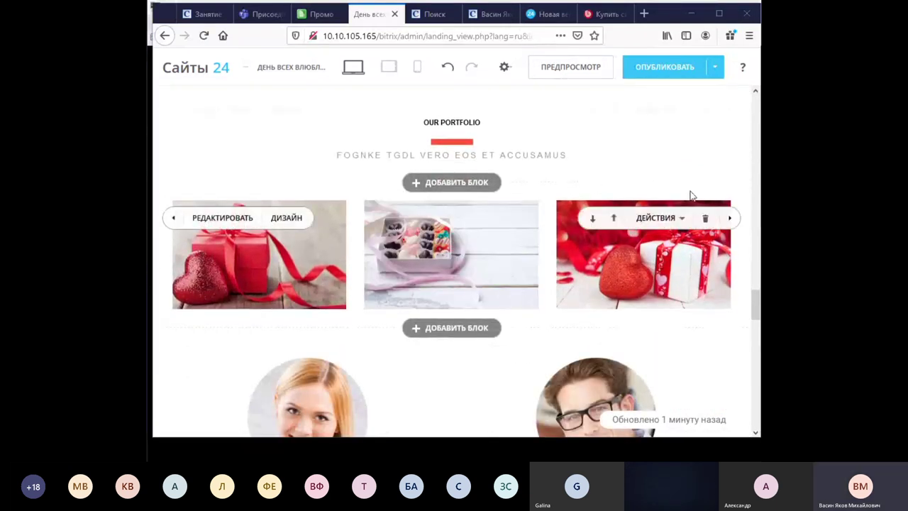
pyautogui.click(706, 219)
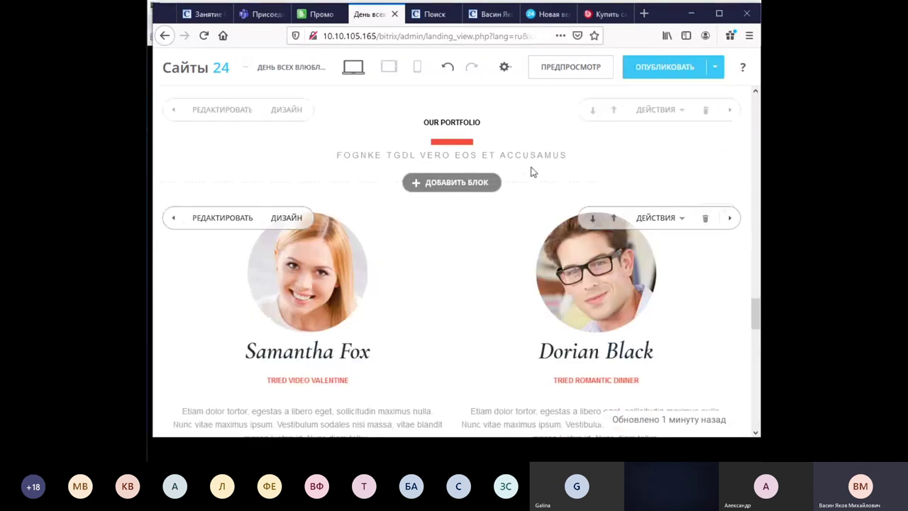
pyautogui.click(479, 183)
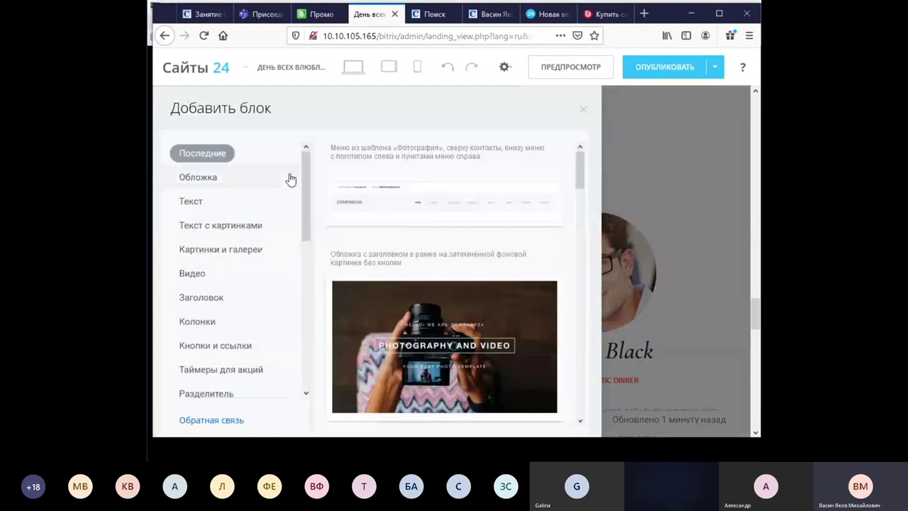
# Show the Обложка blocks, then scroll the category list to CRM-форма.
pyautogui.click(201, 179)
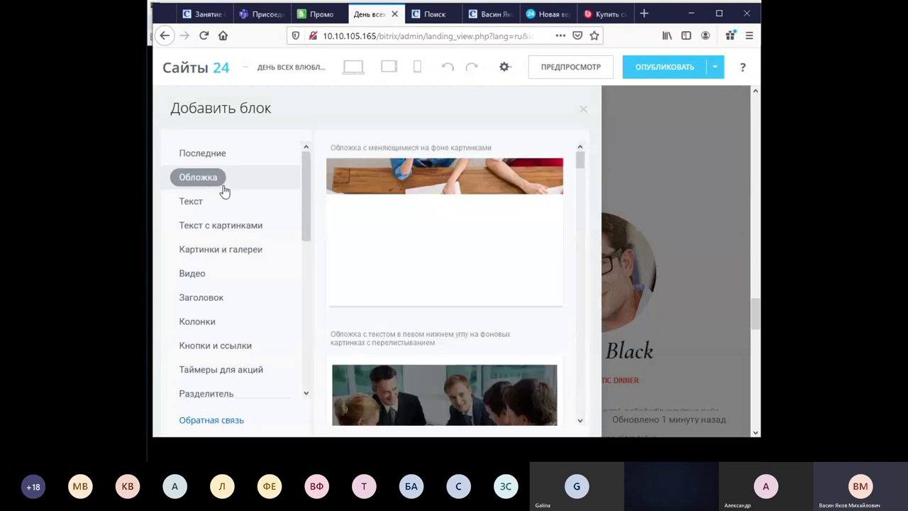
pyautogui.scroll(-3, 523, 200)
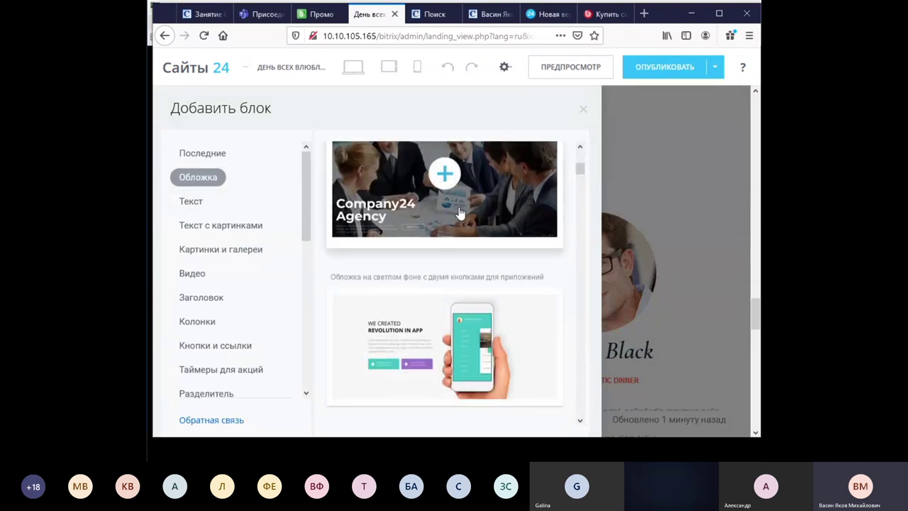
pyautogui.scroll(-1, 257, 239)
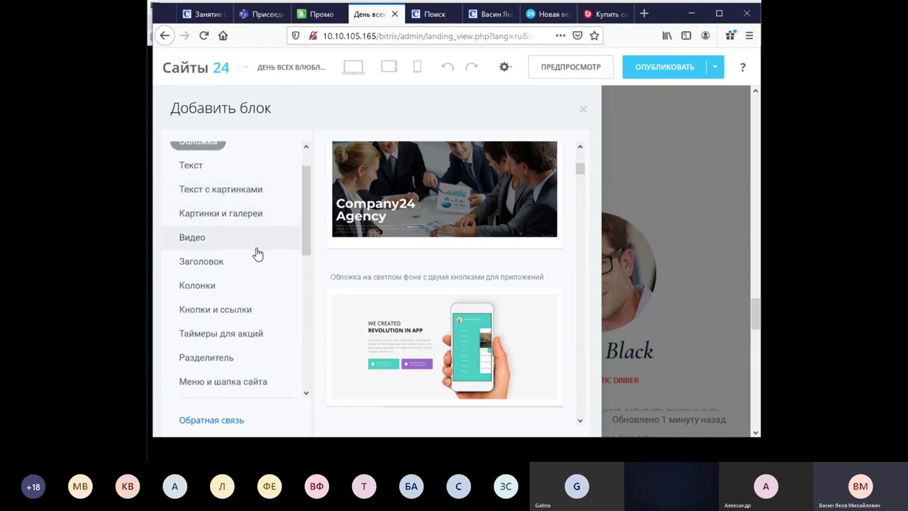
pyautogui.scroll(-2, 258, 253)
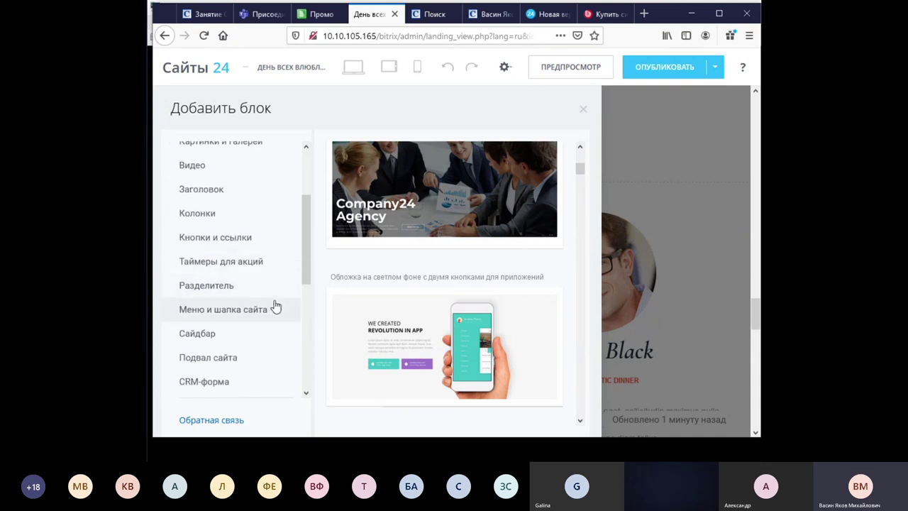
pyautogui.scroll(-2, 274, 287)
pyautogui.scroll(-1, 274, 286)
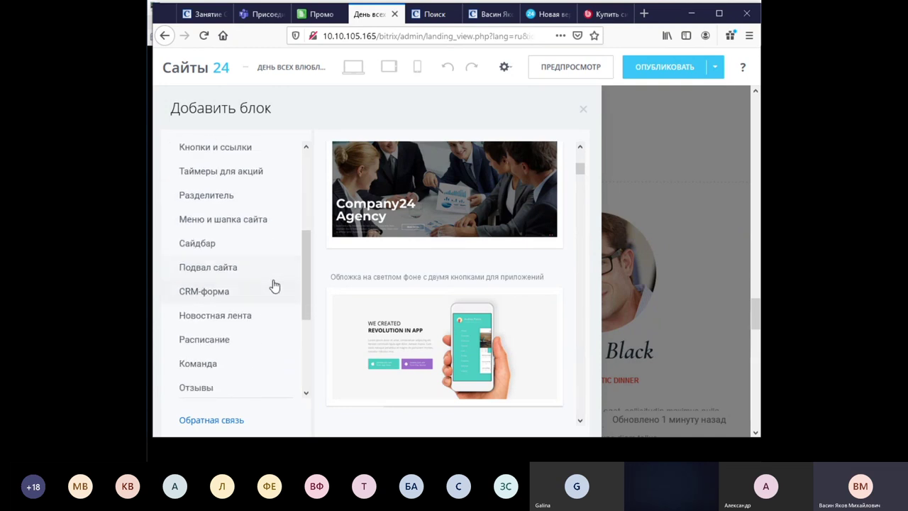
pyautogui.scroll(-1, 275, 285)
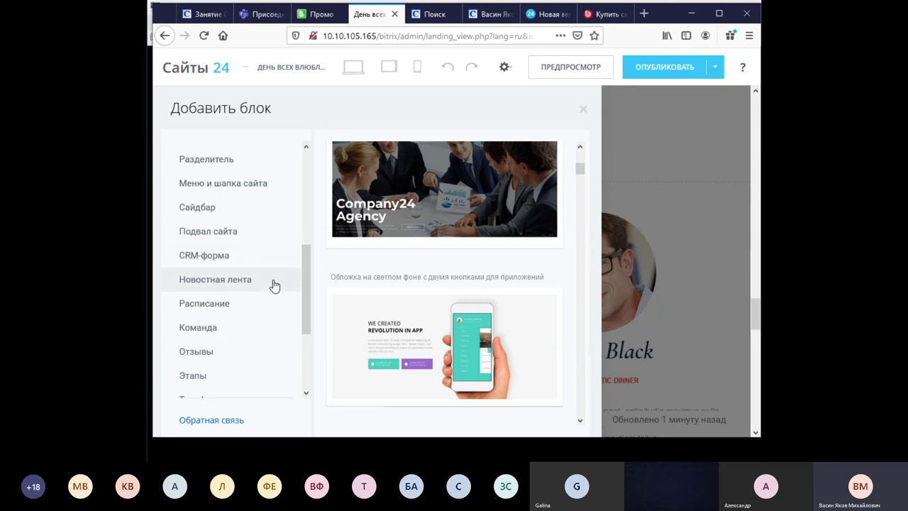
pyautogui.scroll(-1, 243, 234)
pyautogui.click(227, 238)
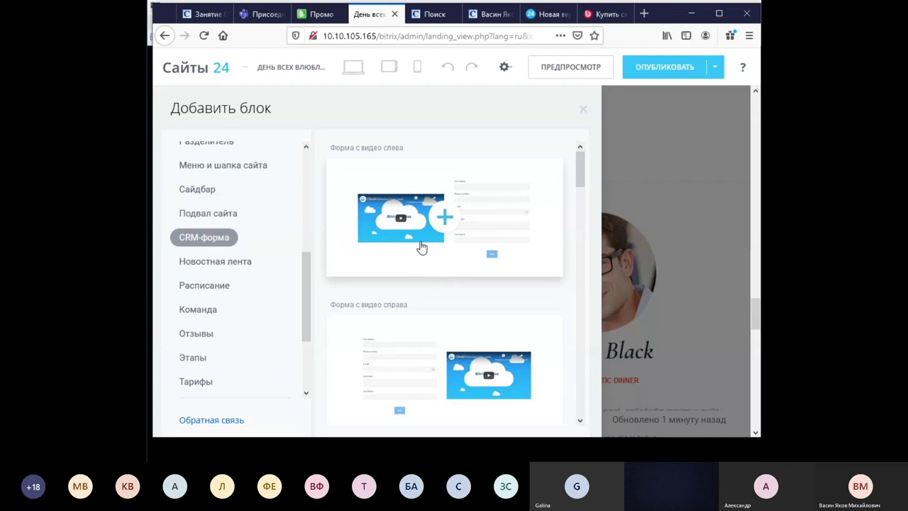
# Browse the CRM form blocks such as «Форма с видео слева» and «Форма с видео справа».
pyautogui.scroll(-2, 426, 320)
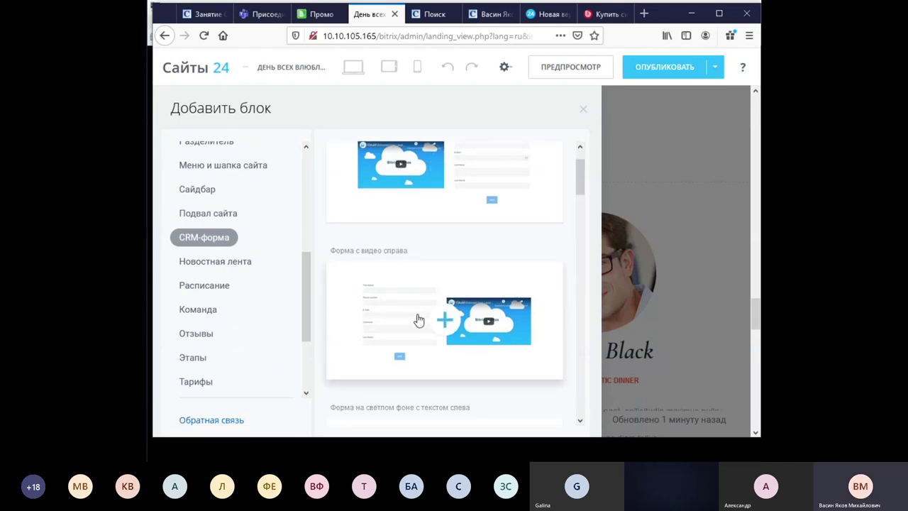
pyautogui.scroll(-4, 260, 303)
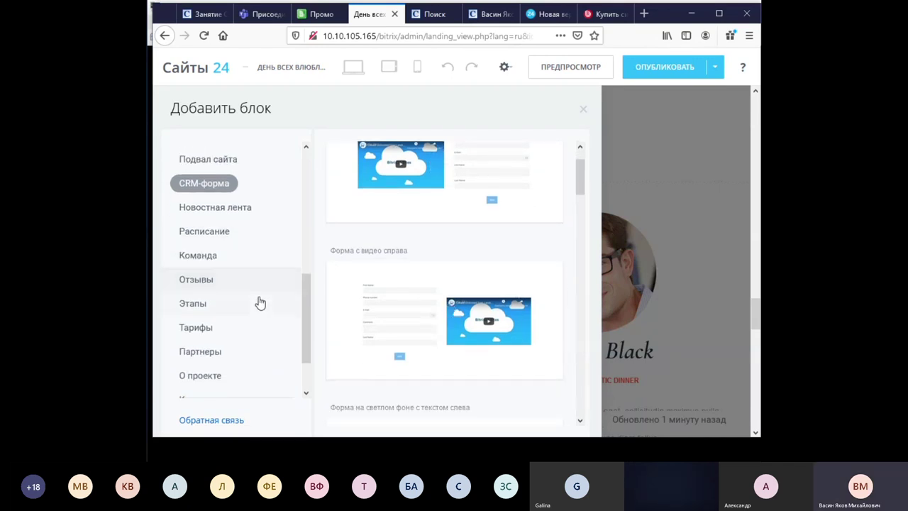
pyautogui.scroll(-1, 253, 306)
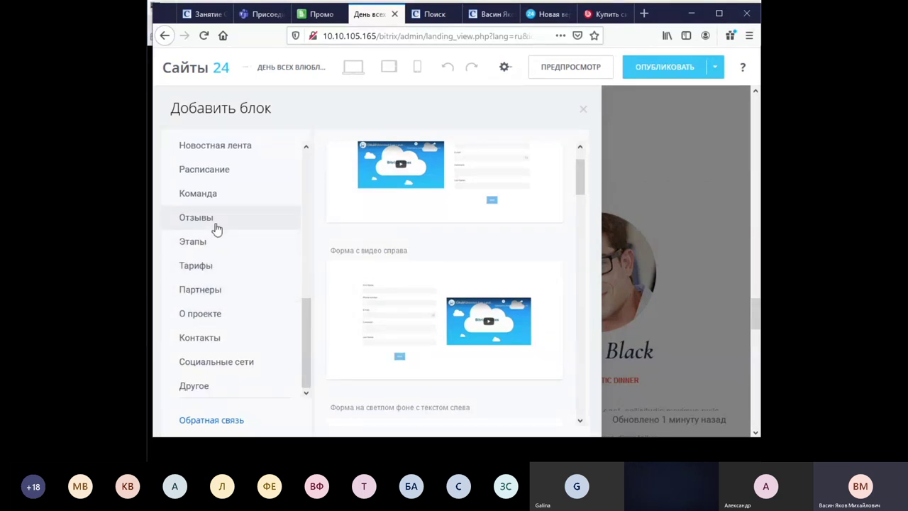
pyautogui.scroll(8, 252, 246)
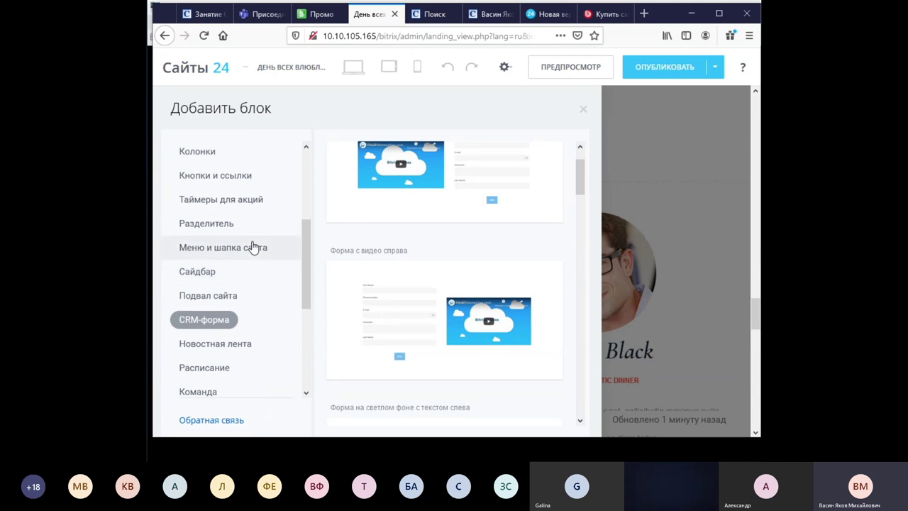
pyautogui.scroll(-2, 253, 246)
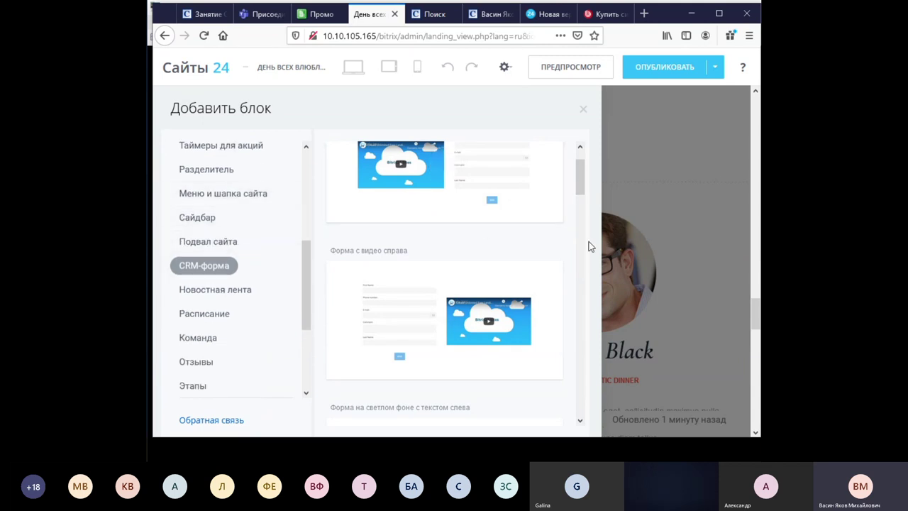
pyautogui.scroll(-4, 589, 246)
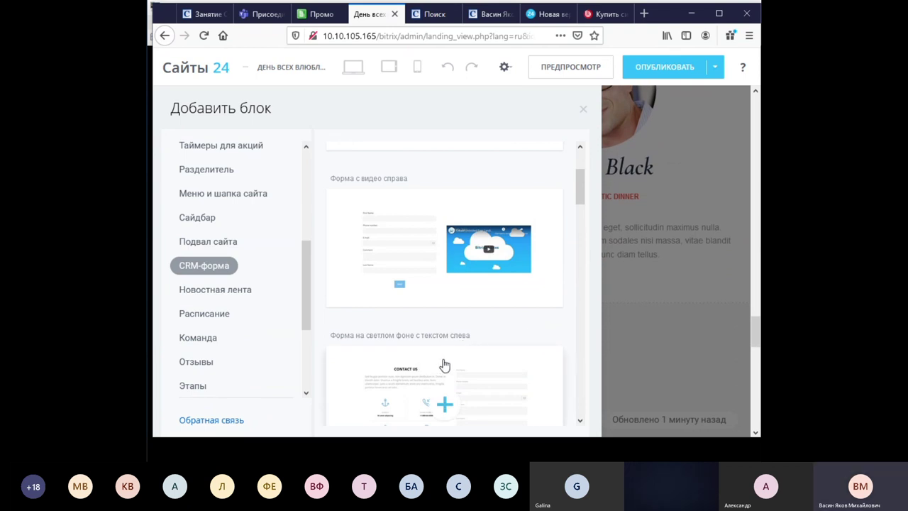
pyautogui.click(474, 367)
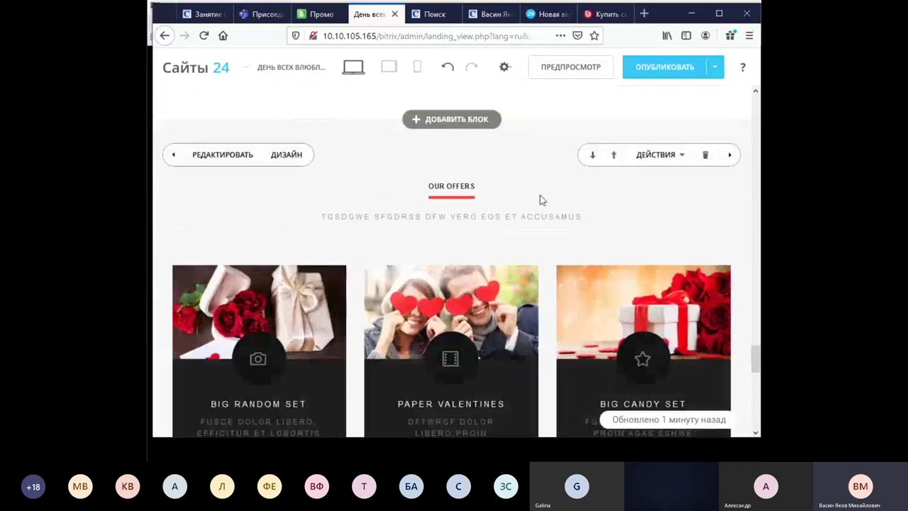
pyautogui.scroll(-5, 540, 195)
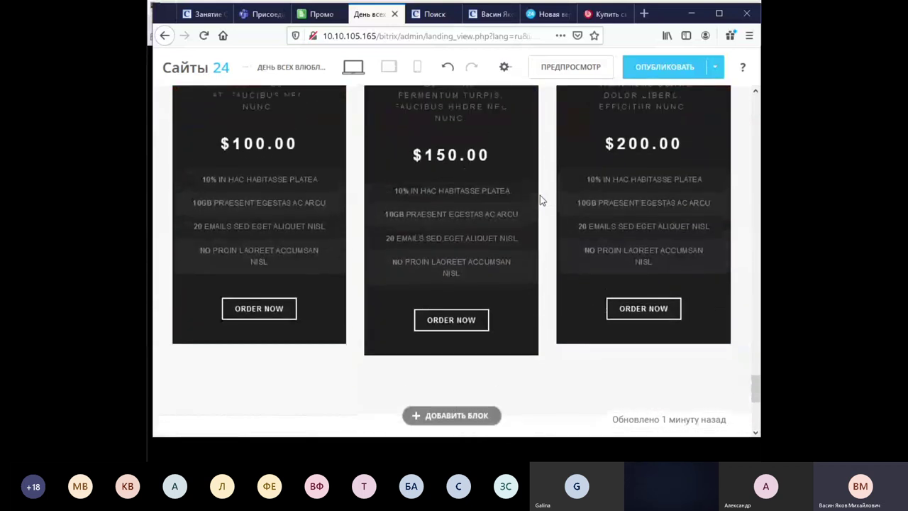
pyautogui.scroll(5, 540, 195)
pyautogui.scroll(-1, 540, 195)
pyautogui.scroll(-9, 540, 195)
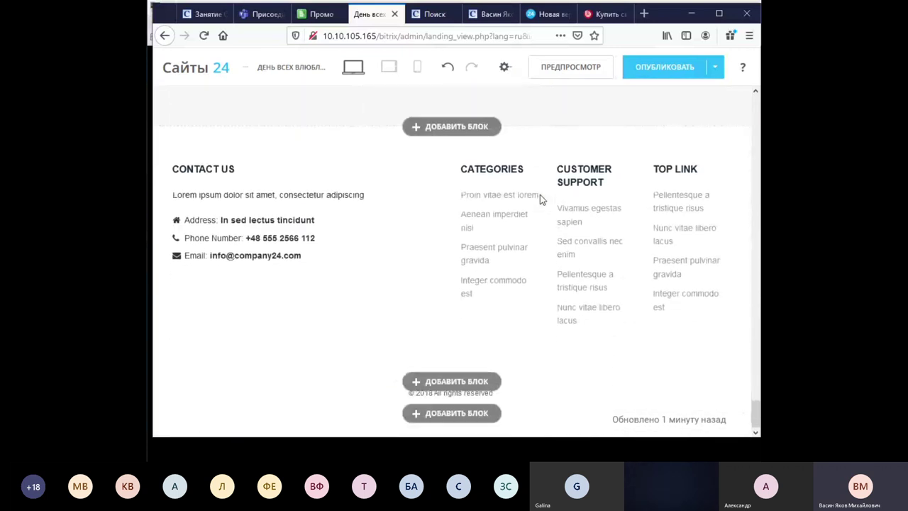
pyautogui.scroll(12, 540, 195)
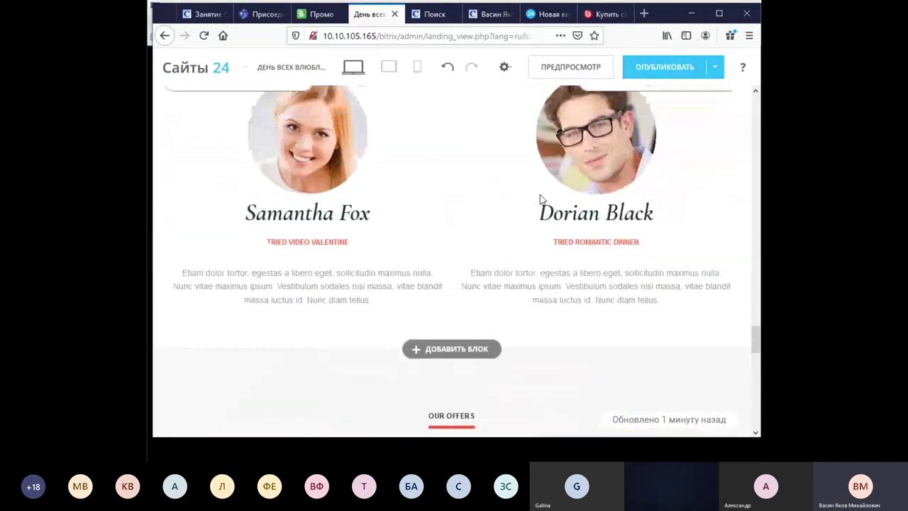
pyautogui.scroll(-10, 540, 199)
pyautogui.scroll(1, 541, 199)
pyautogui.moveTo(633, 242)
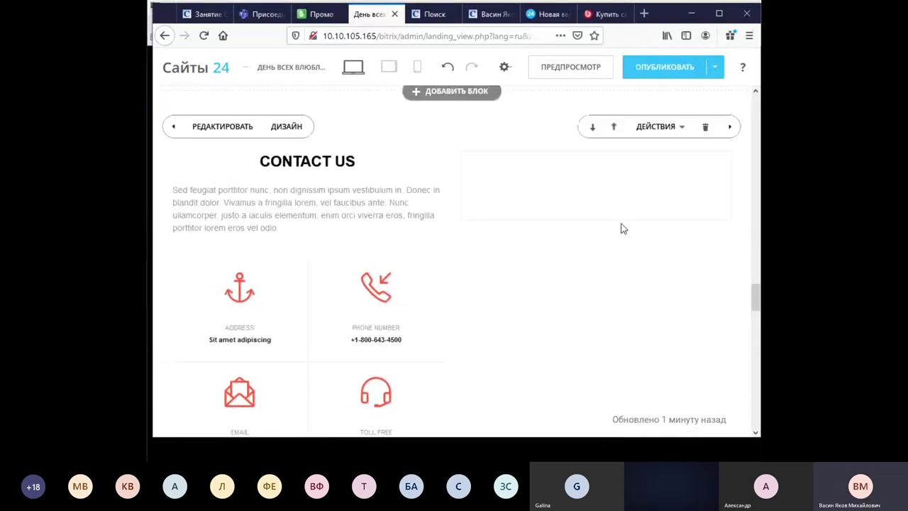
pyautogui.scroll(1, 410, 267)
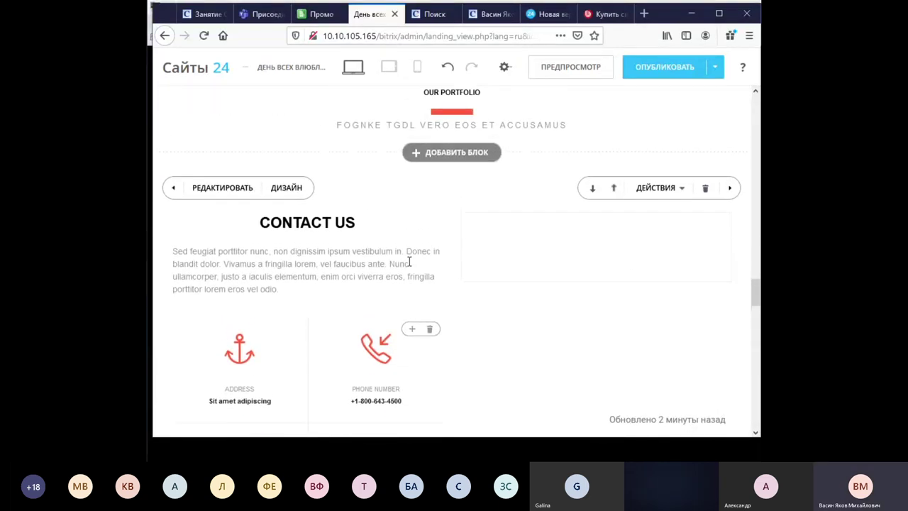
pyautogui.scroll(-2, 336, 296)
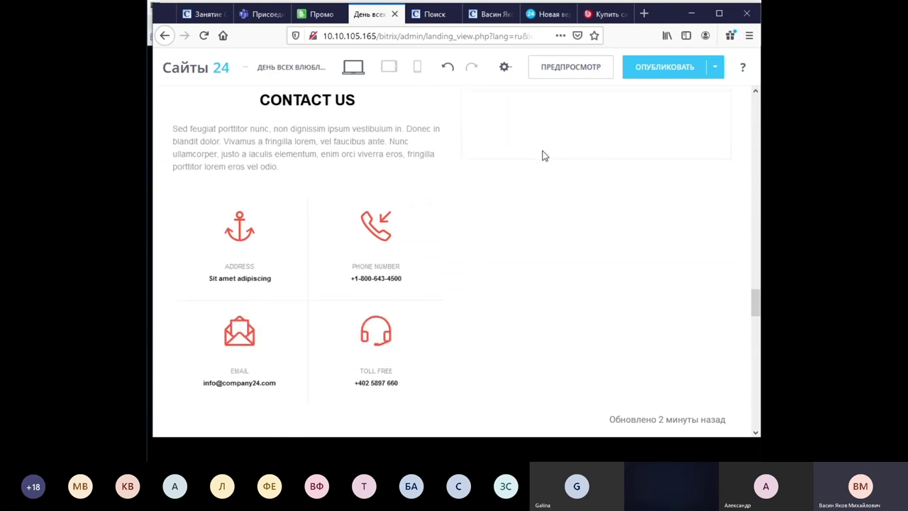
pyautogui.scroll(1, 545, 167)
pyautogui.scroll(-2, 527, 216)
pyautogui.scroll(-2, 528, 222)
pyautogui.scroll(1, 528, 215)
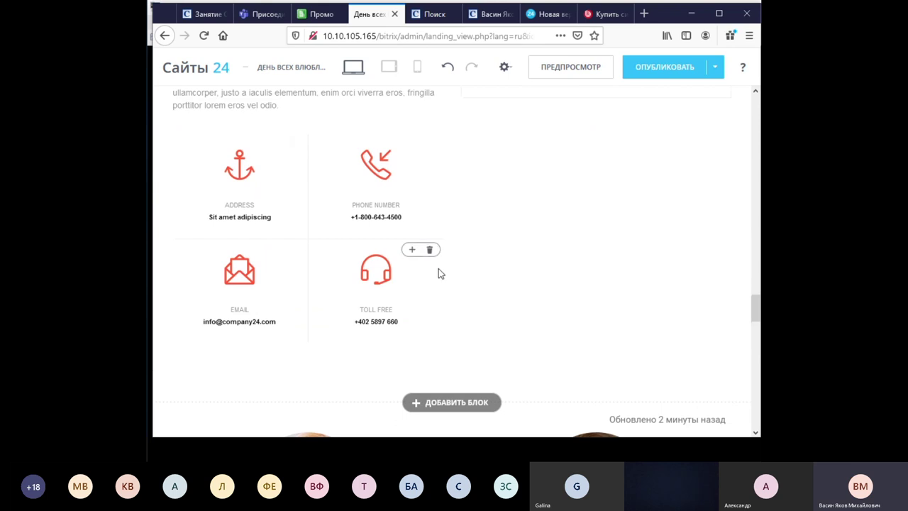
pyautogui.scroll(1, 505, 266)
pyautogui.scroll(1, 522, 235)
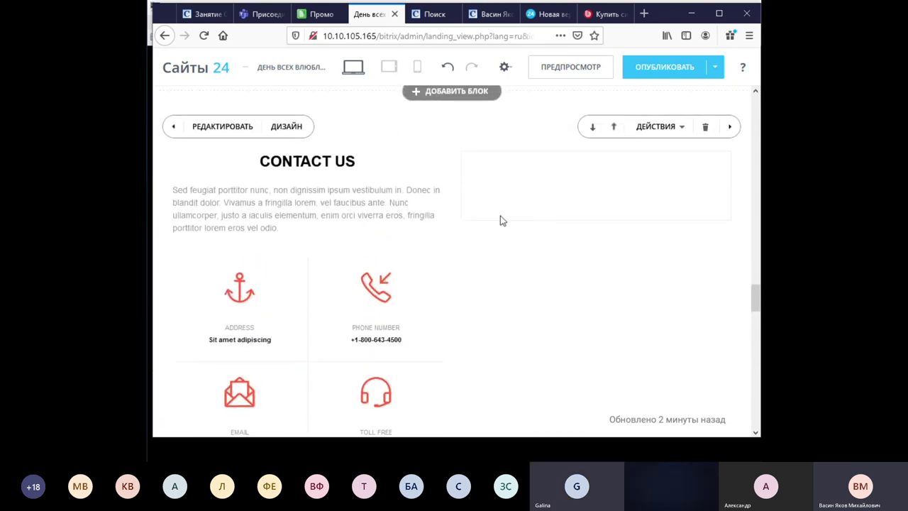
pyautogui.scroll(-10, 453, 254)
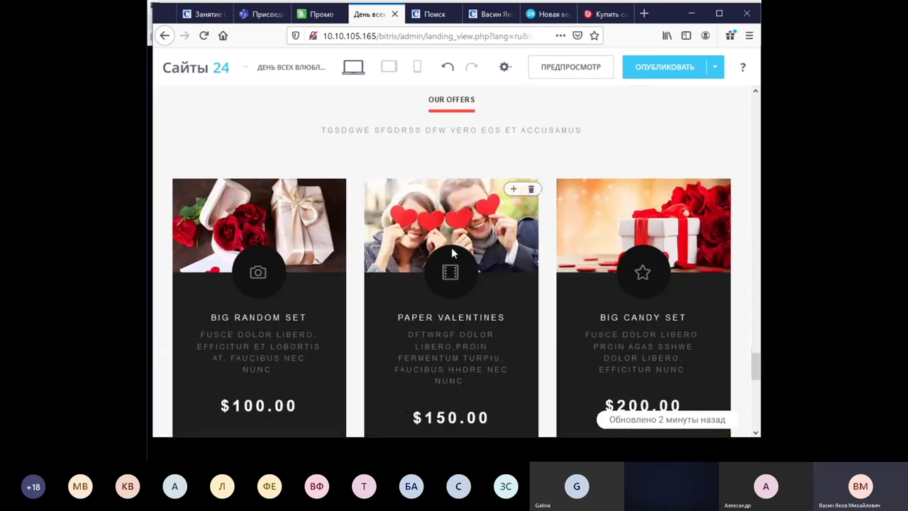
pyautogui.scroll(-7, 453, 253)
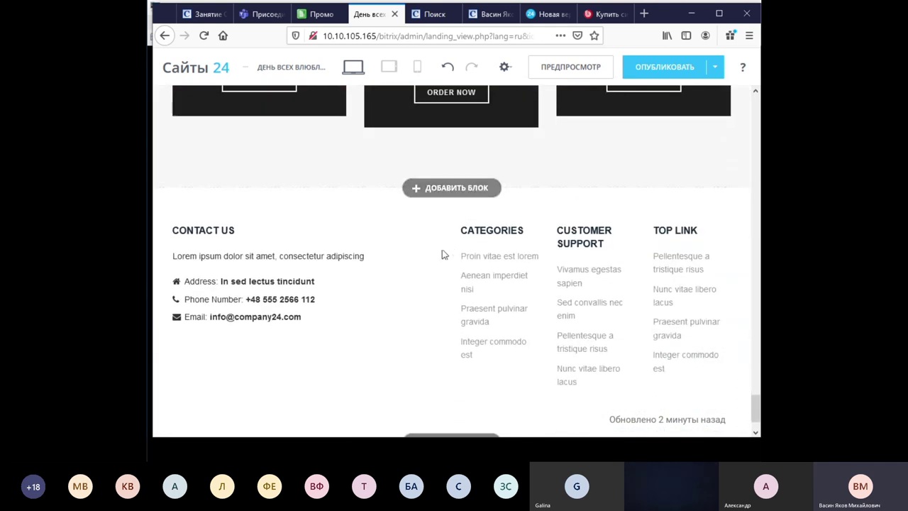
pyautogui.scroll(-1, 452, 253)
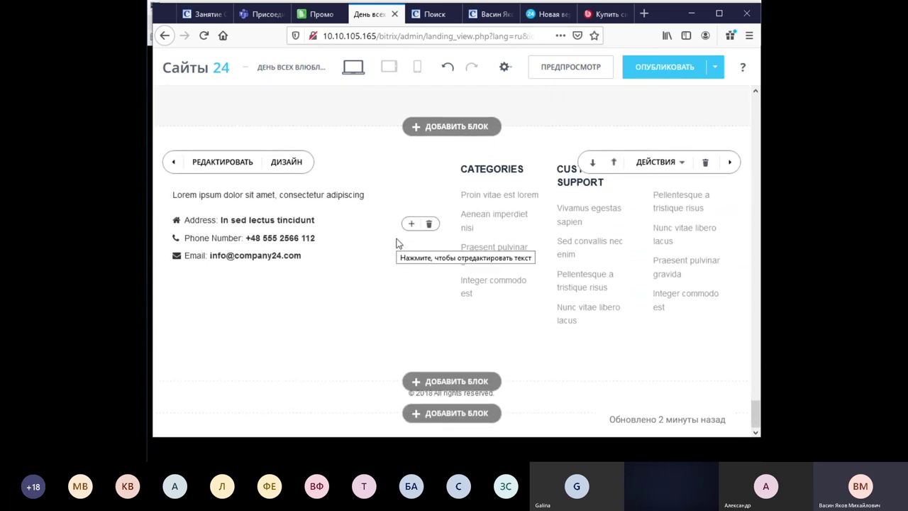
pyautogui.scroll(3, 398, 241)
# Check the landing at tablet and phone widths, then open the full Предпросмотр.
pyautogui.click(389, 66)
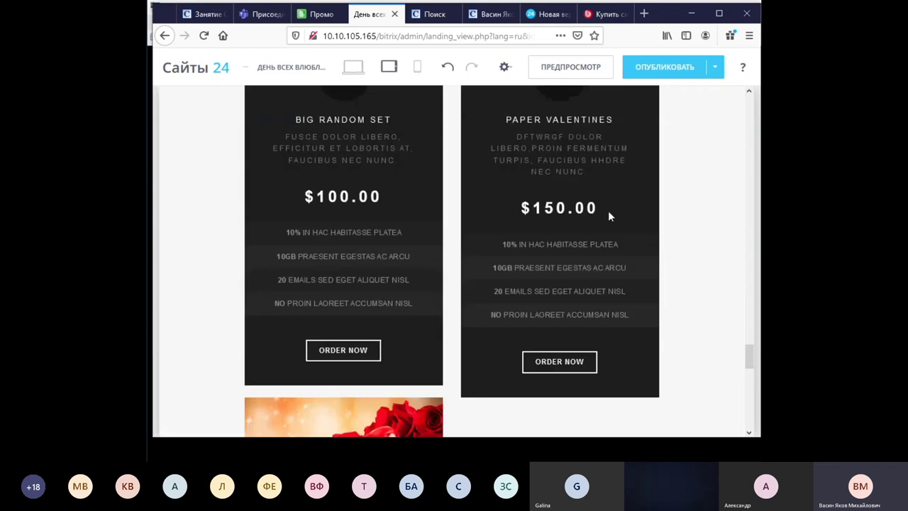
pyautogui.click(419, 68)
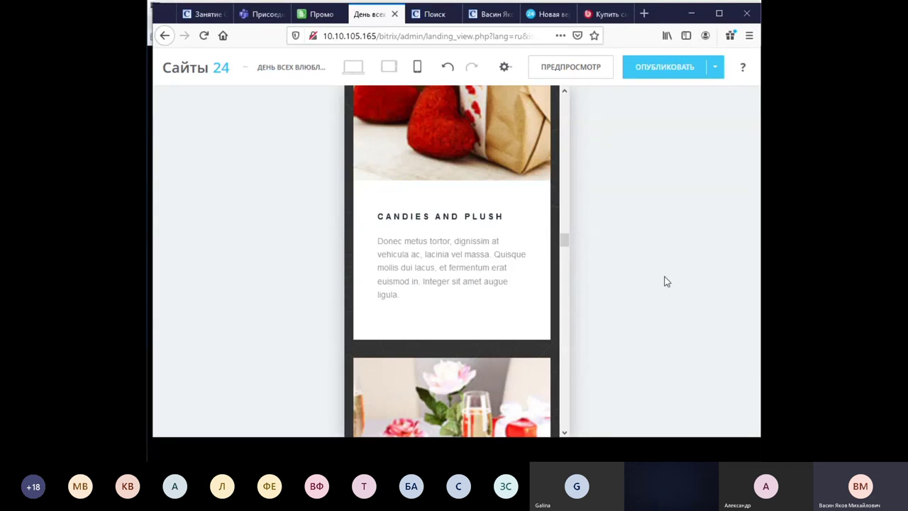
pyautogui.moveTo(568, 235); pyautogui.dragTo(575, 99)
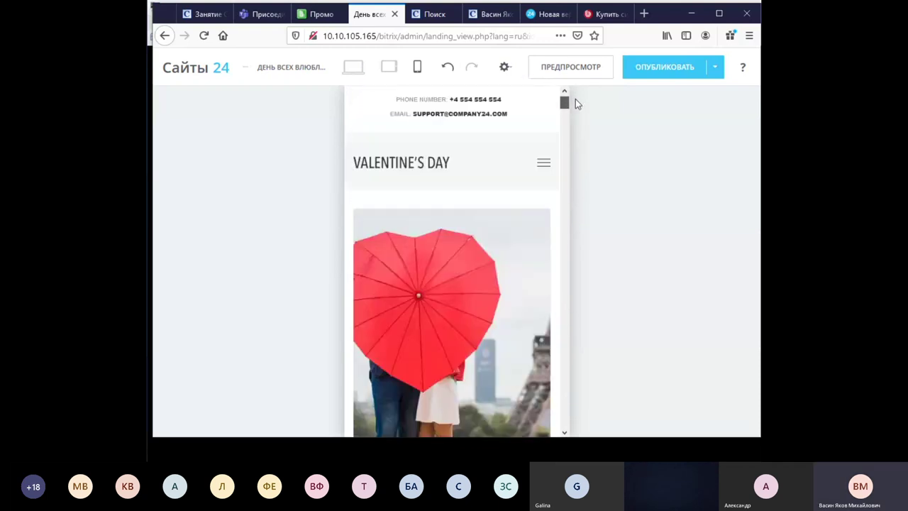
pyautogui.scroll(-2, 499, 264)
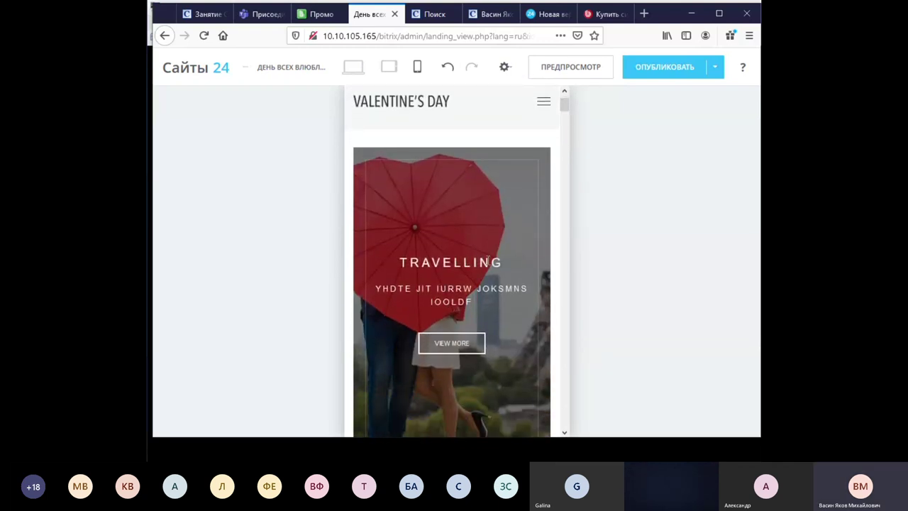
pyautogui.scroll(2, 474, 272)
pyautogui.moveTo(562, 107); pyautogui.dragTo(600, 97)
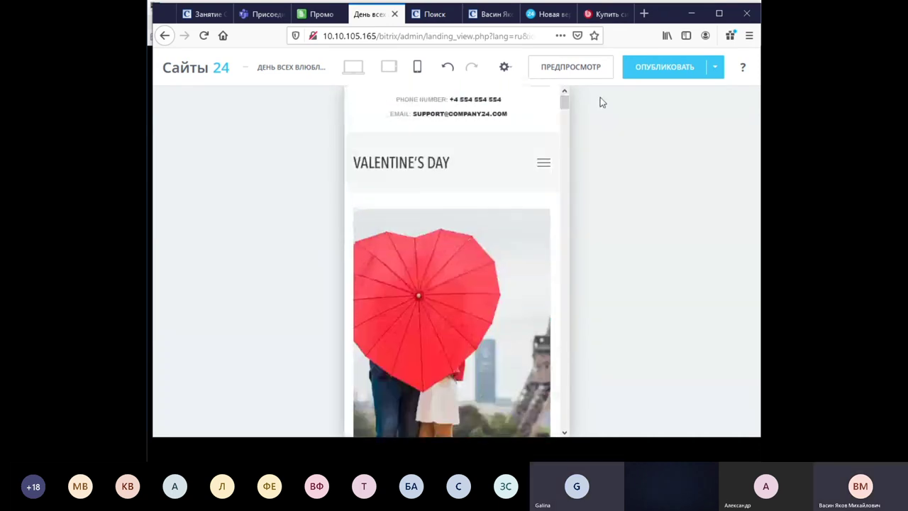
pyautogui.click(576, 67)
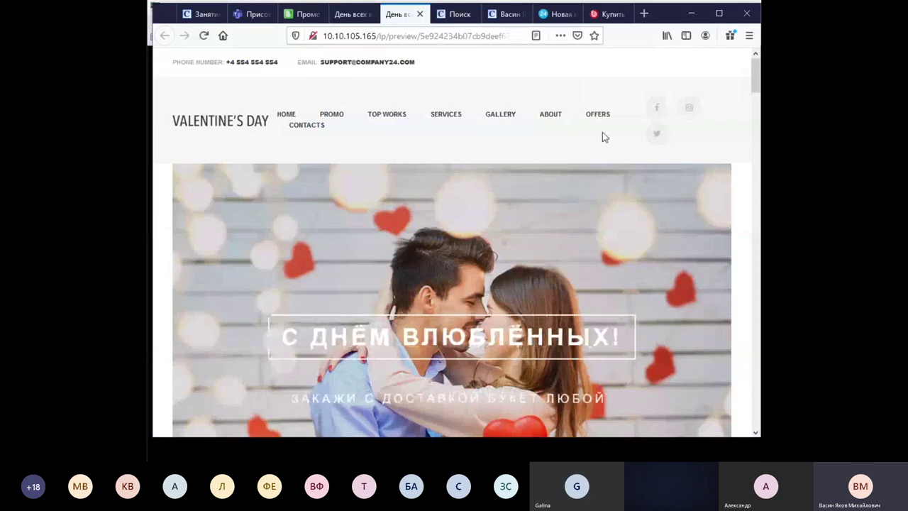
# Scroll the full preview down to Our Services and back up to the top banner.
pyautogui.scroll(-5, 610, 145)
pyautogui.scroll(2, 607, 146)
pyautogui.scroll(4, 607, 146)
pyautogui.scroll(-8, 608, 144)
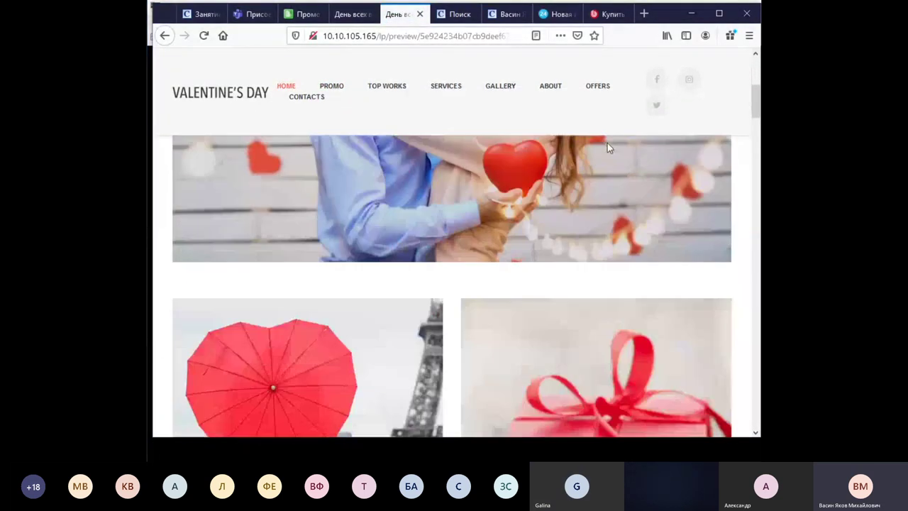
pyautogui.scroll(-8, 607, 147)
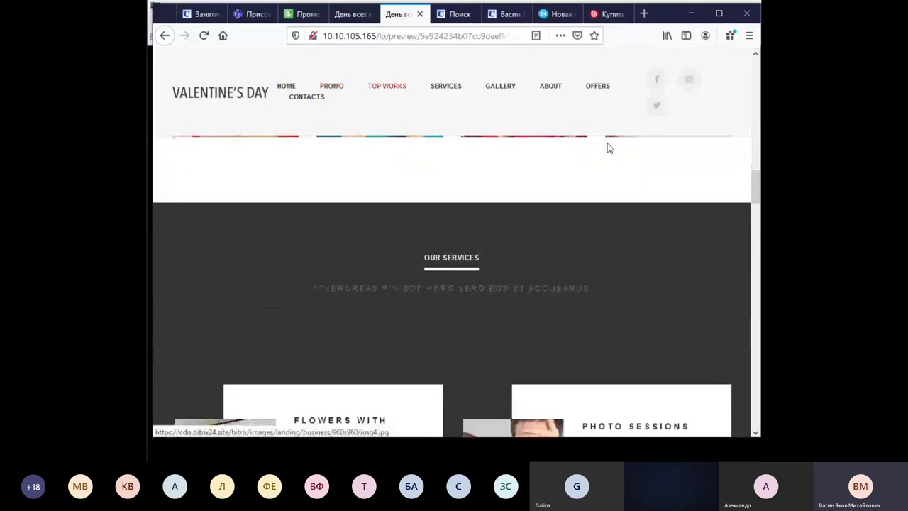
pyautogui.scroll(15, 465, 113)
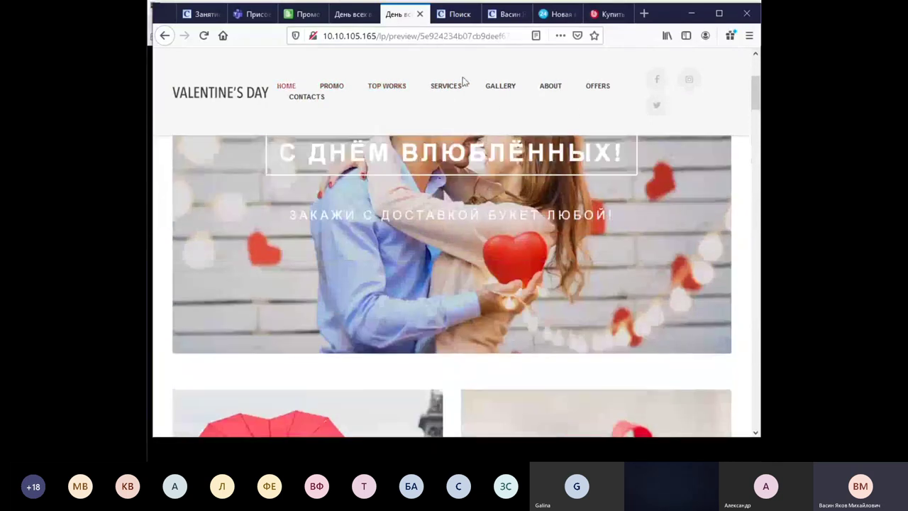
pyautogui.scroll(2, 446, 76)
# Close the preview and choose Опубликовать страницу from the Опубликовать menu.
pyautogui.click(420, 14)
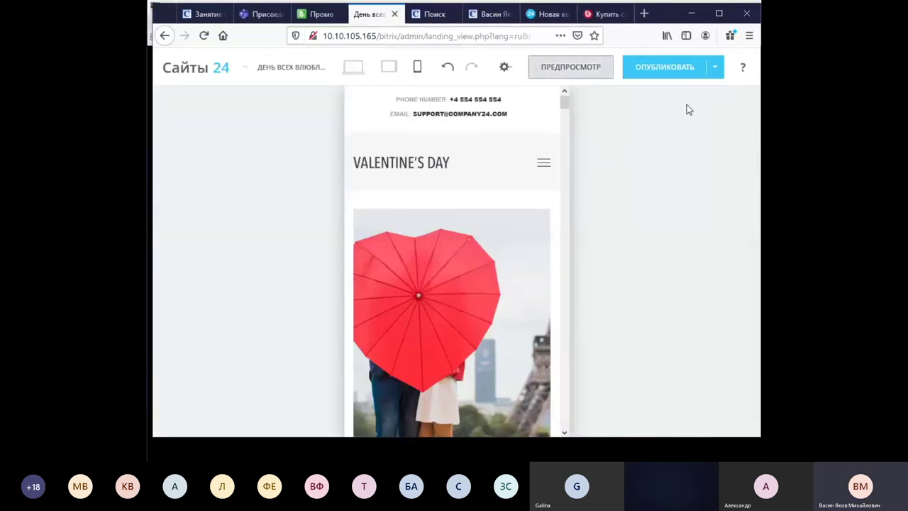
pyautogui.click(715, 66)
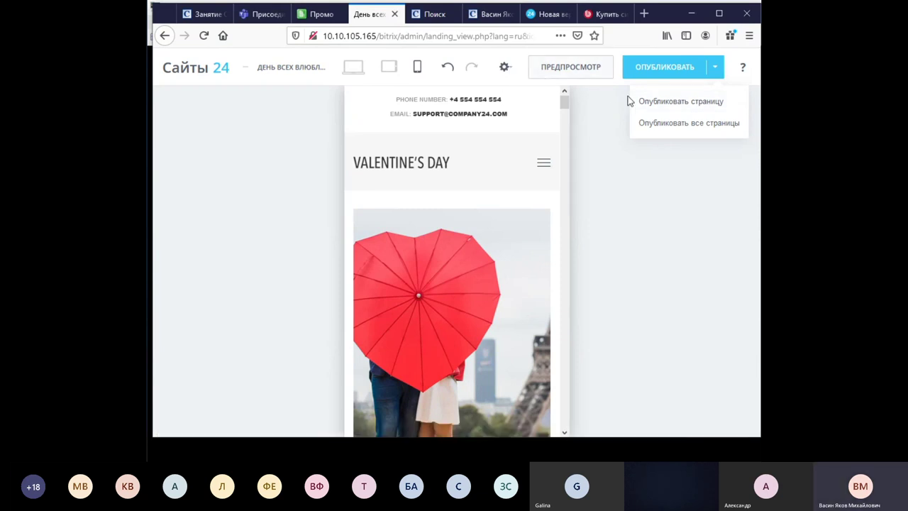
pyautogui.click(682, 103)
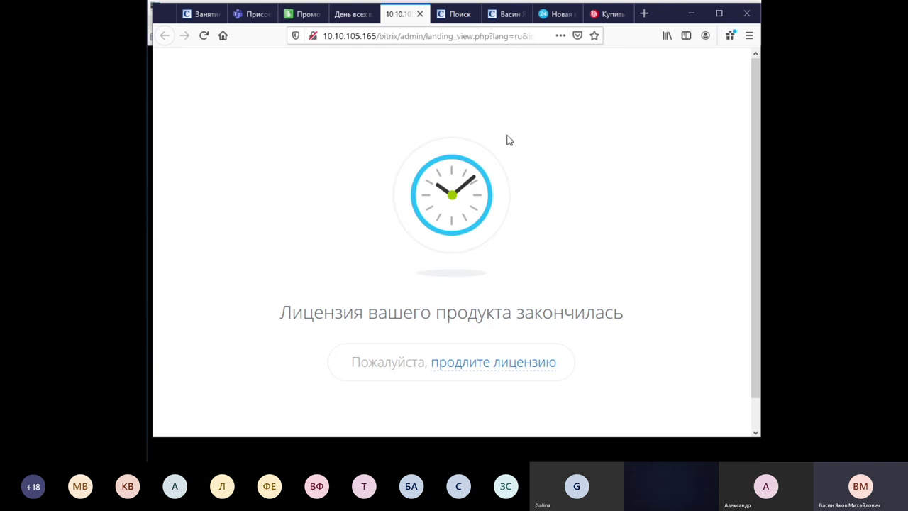
# Compare the Valentine's landing editor with the bank site's Promo page, then retry publishing just this page.
pyautogui.click(353, 15)
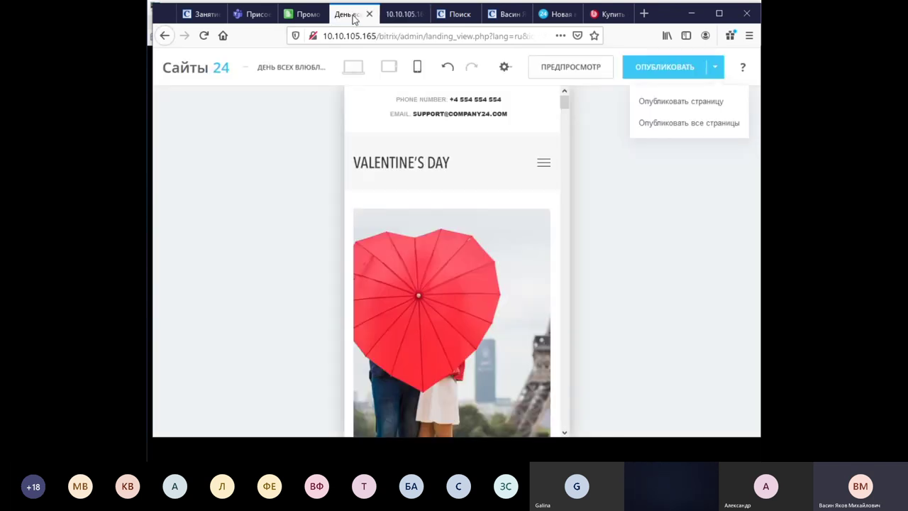
pyautogui.click(310, 14)
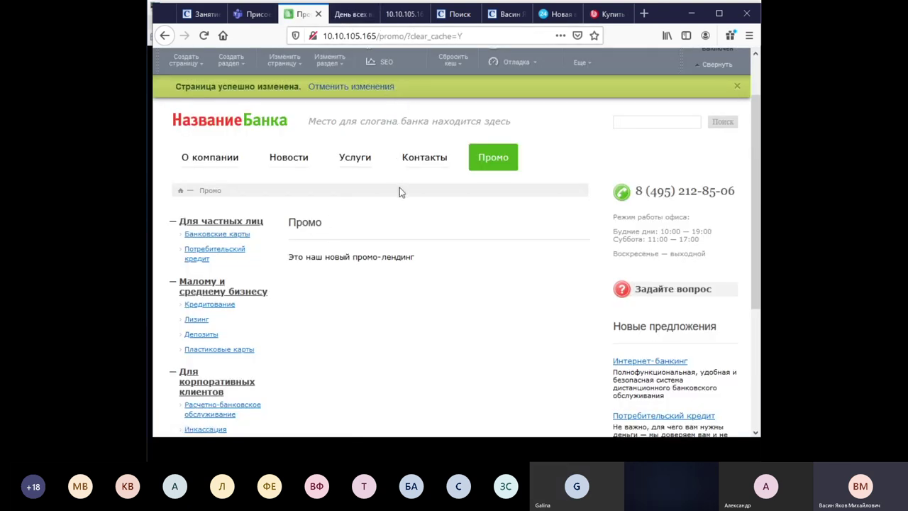
pyautogui.click(360, 16)
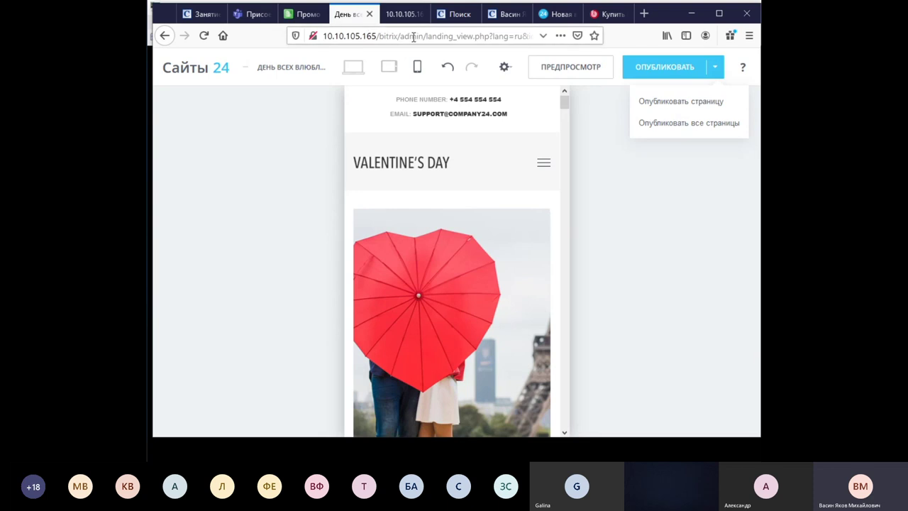
pyautogui.click(707, 108)
# Close the duplicate licence-expired tabs and return to the landing editor with publishing options dismissed.
pyautogui.click(395, 14)
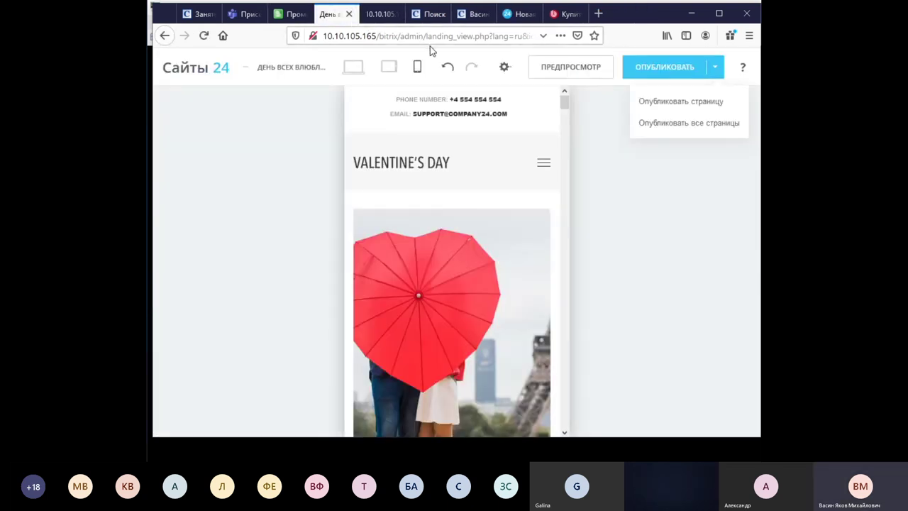
pyautogui.click(383, 16)
pyautogui.click(336, 16)
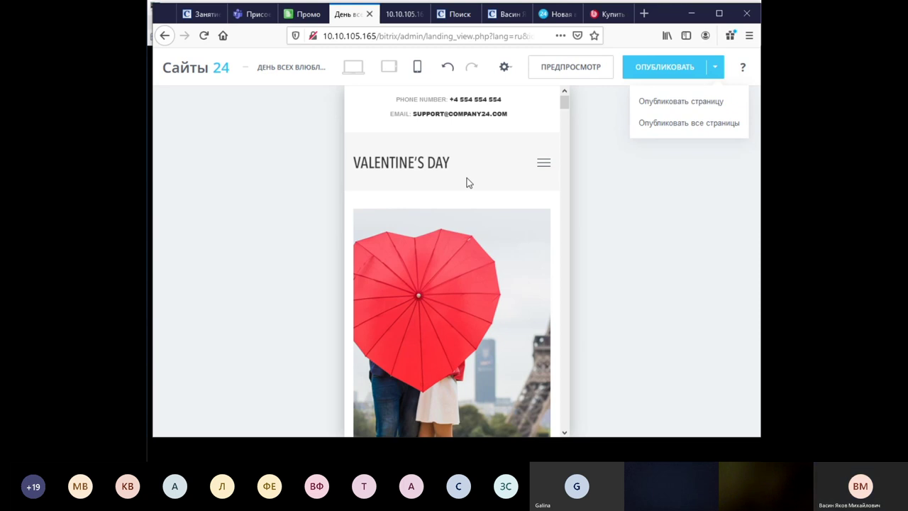
pyautogui.click(307, 14)
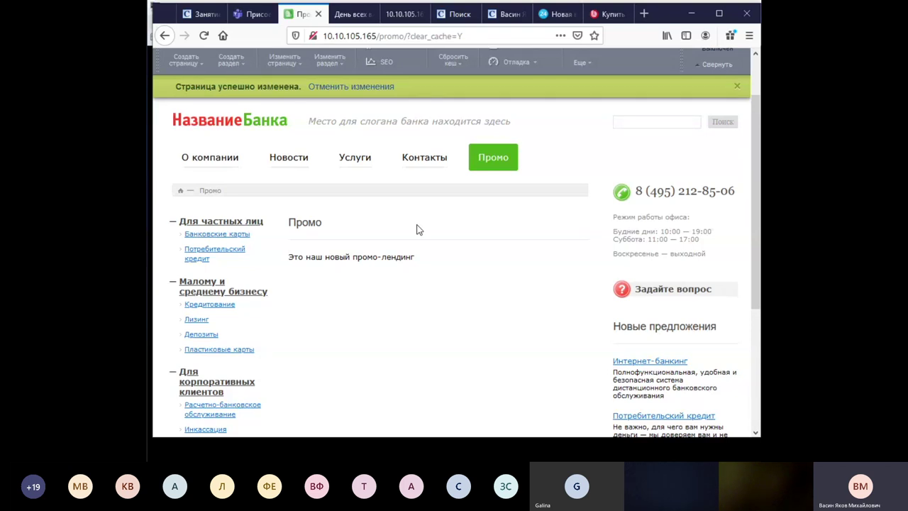
pyautogui.click(352, 15)
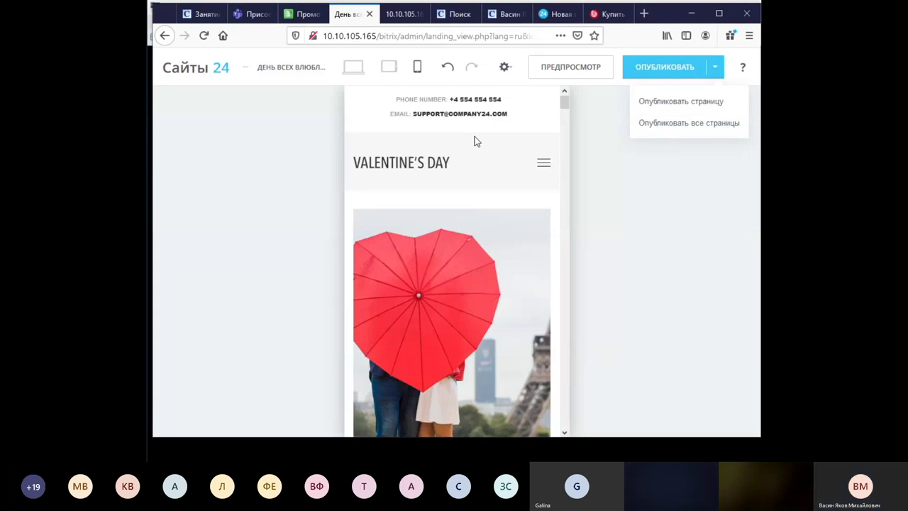
pyautogui.click(244, 70)
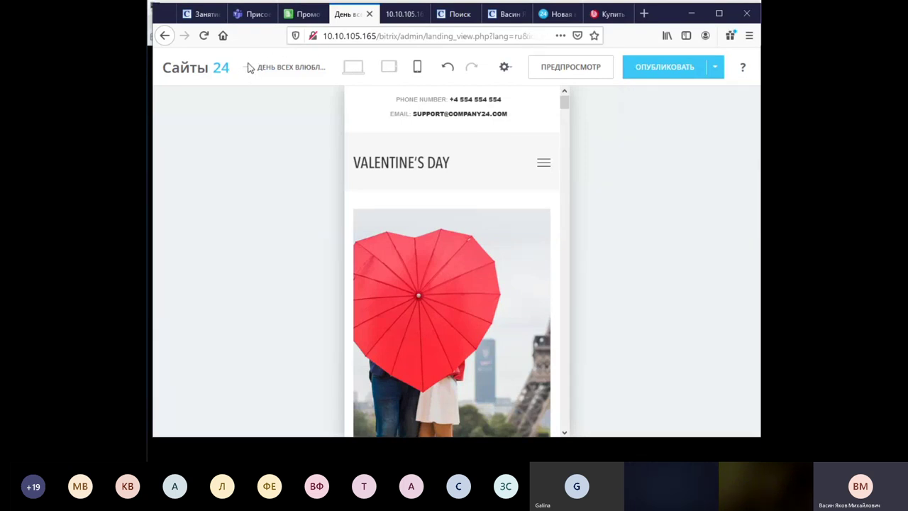
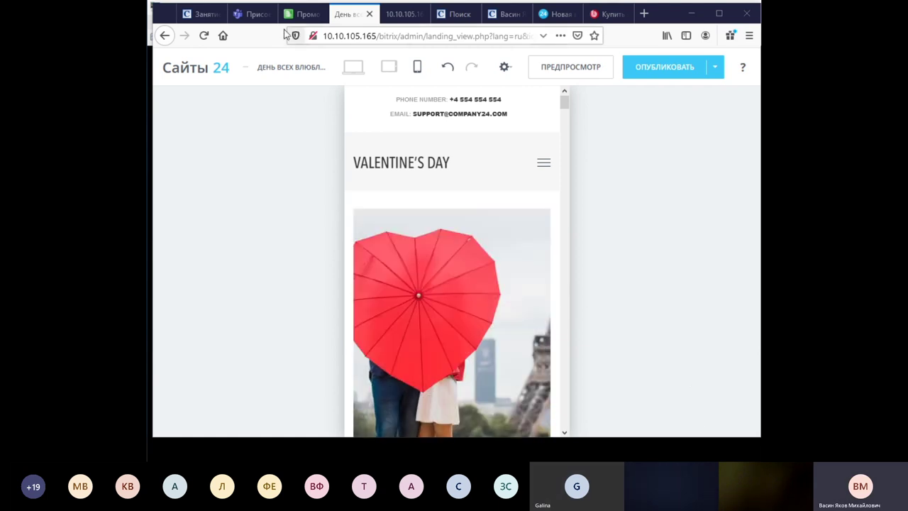
# Review the Teams, Promo and release 18 tabs, ending on the «Управление сайтом» buy page.
pyautogui.click(256, 14)
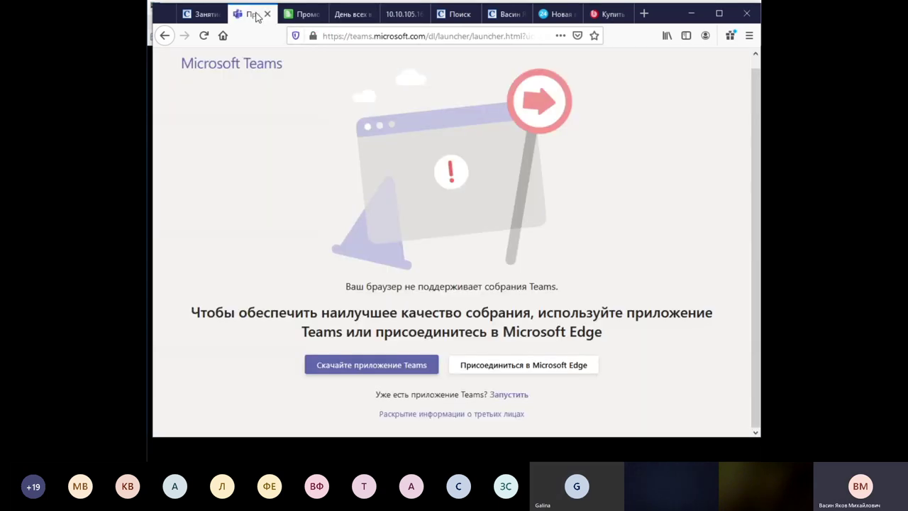
pyautogui.click(305, 14)
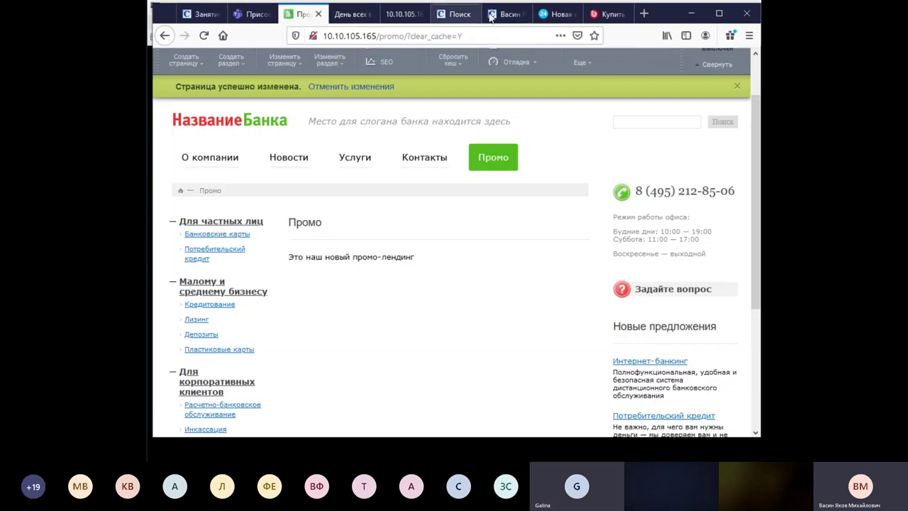
pyautogui.click(568, 14)
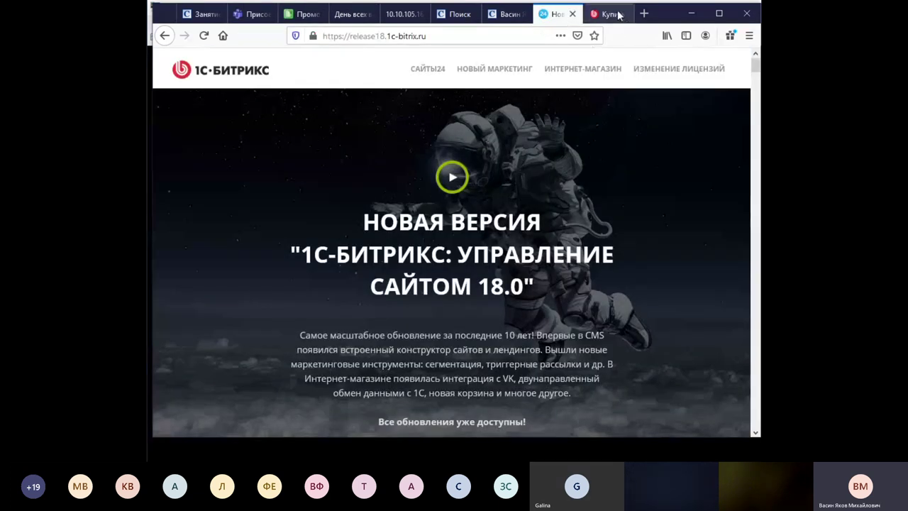
pyautogui.click(608, 14)
pyautogui.scroll(10, 266, 195)
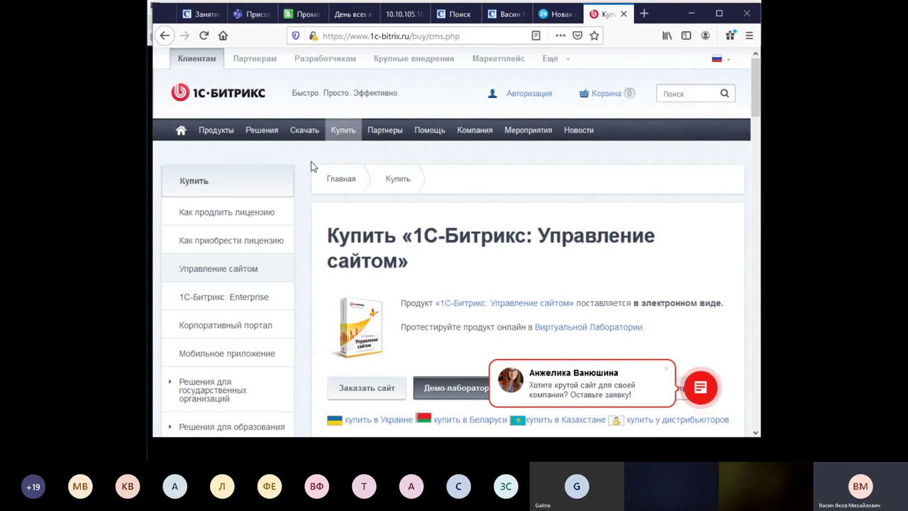
pyautogui.scroll(-2, 312, 166)
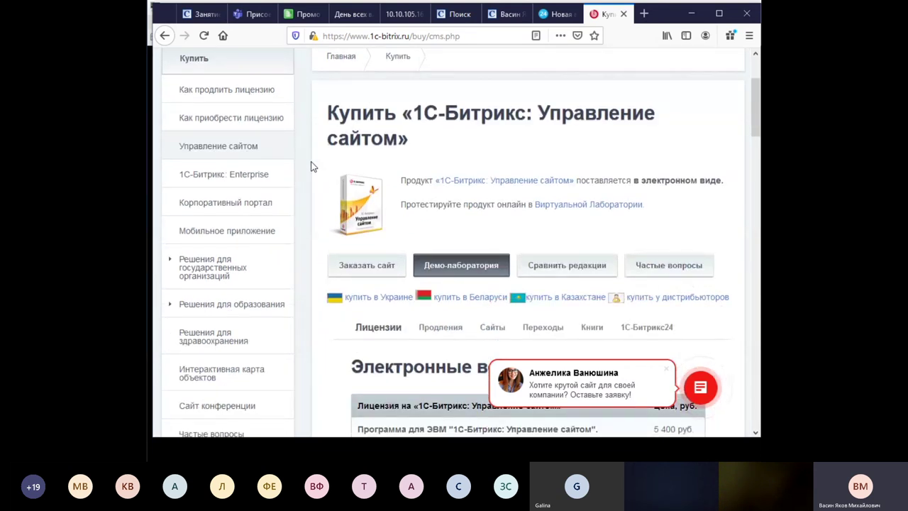
pyautogui.scroll(-1, 312, 166)
pyautogui.scroll(3, 313, 167)
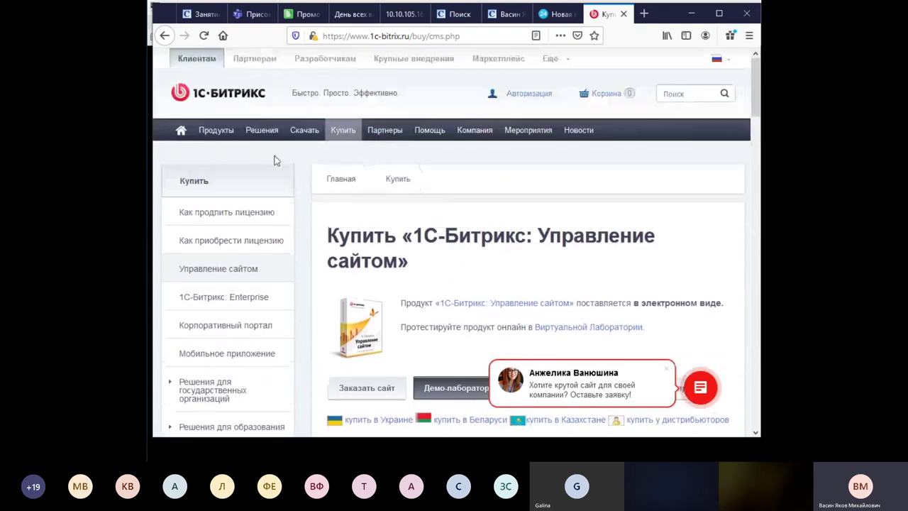
# Open Продукты > Виртуальная машина > О продукте and scroll down to the BitrixVM7.4.3 download table.
pyautogui.moveTo(215, 130)
pyautogui.moveTo(248, 345)
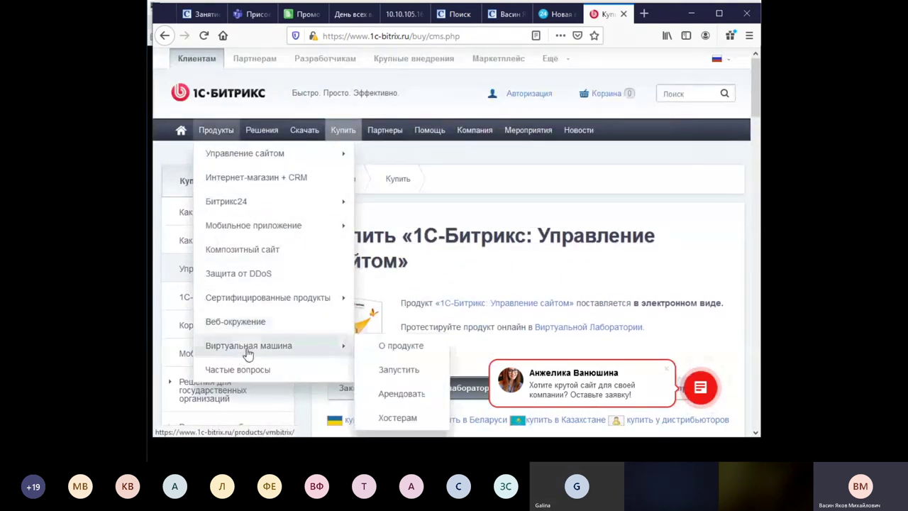
pyautogui.click(402, 347)
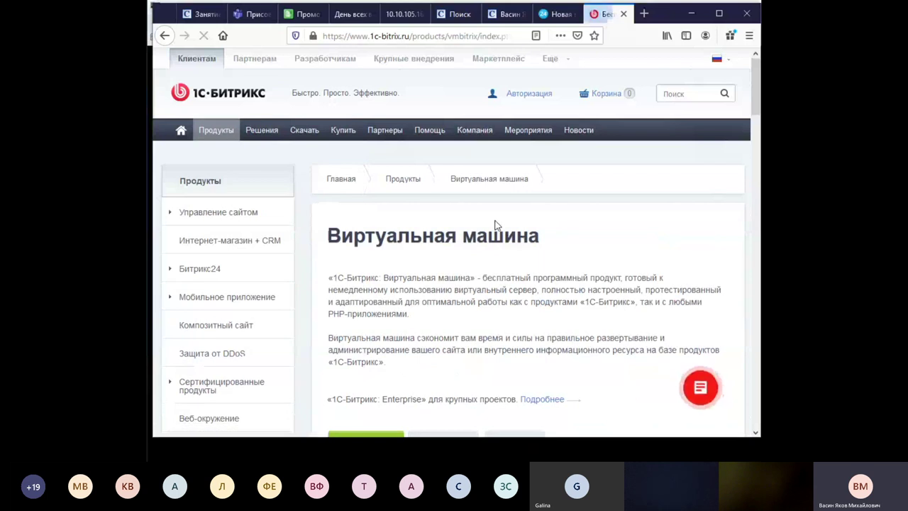
pyautogui.scroll(-3, 497, 225)
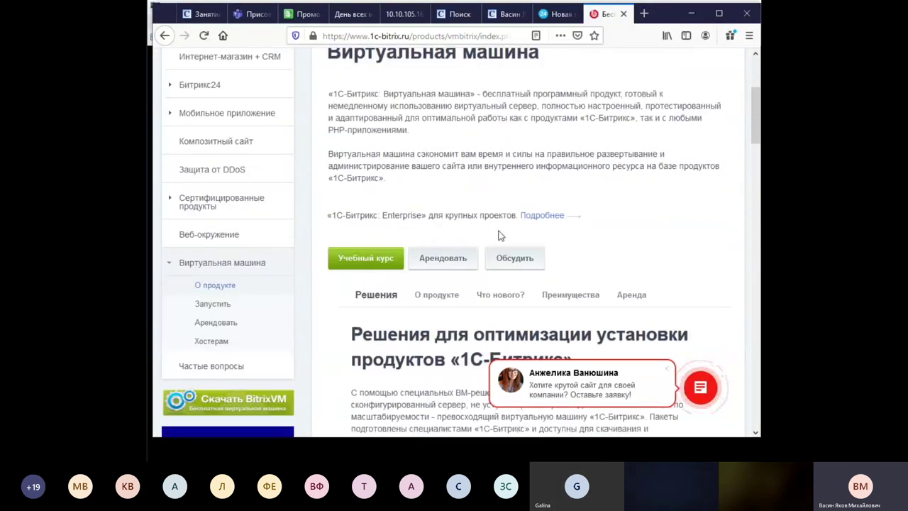
pyautogui.scroll(-4, 508, 186)
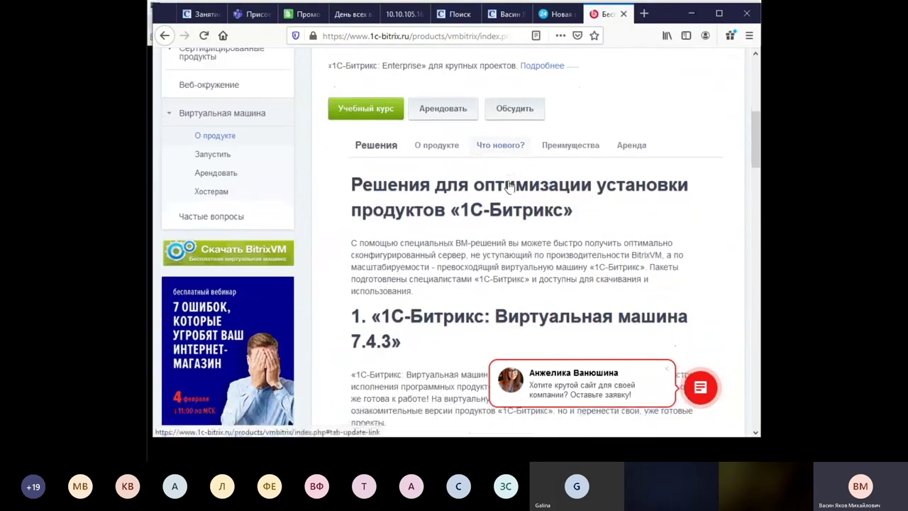
pyautogui.scroll(-2, 425, 247)
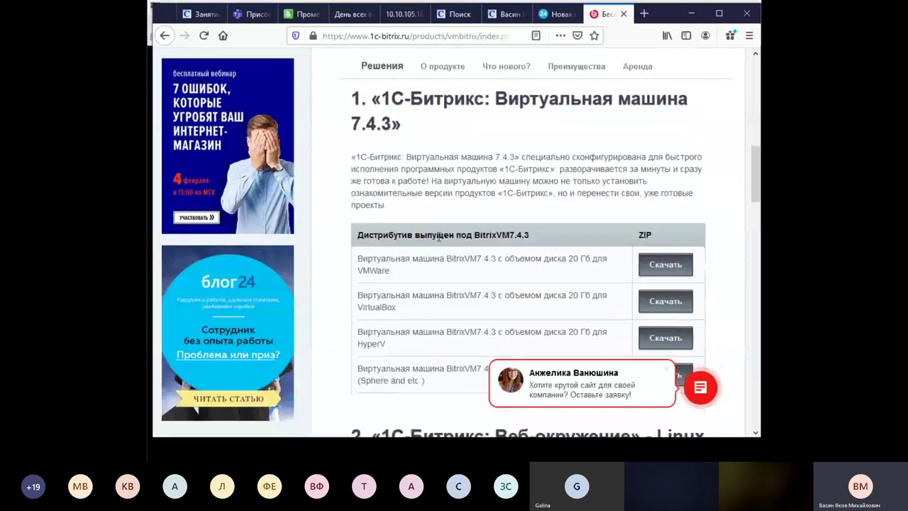
pyautogui.scroll(-1, 559, 268)
pyautogui.scroll(-2, 559, 268)
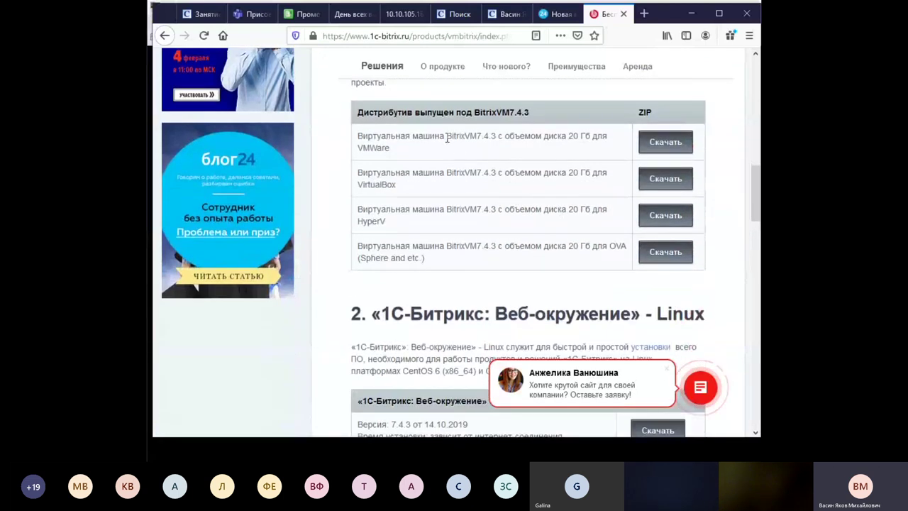
# Highlight the VMWare, VirtualBox and HyperV rows of the download table in turn.
pyautogui.moveTo(447, 136); pyautogui.dragTo(471, 148)
pyautogui.click(412, 152)
pyautogui.moveTo(402, 185); pyautogui.dragTo(383, 186)
pyautogui.moveTo(398, 224); pyautogui.dragTo(358, 227)
pyautogui.click(438, 232)
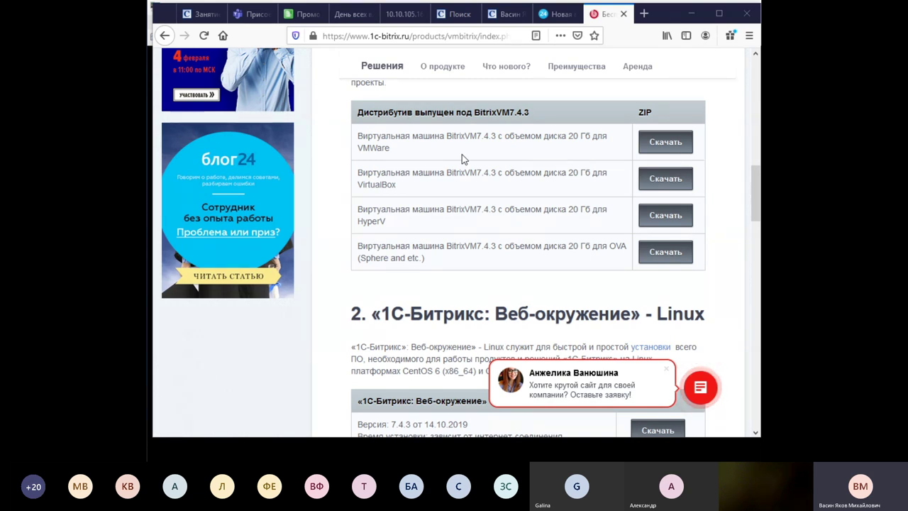
# Glance at the Valentine's Day landing editor, then return to the bank site's Promo page.
pyautogui.click(303, 15)
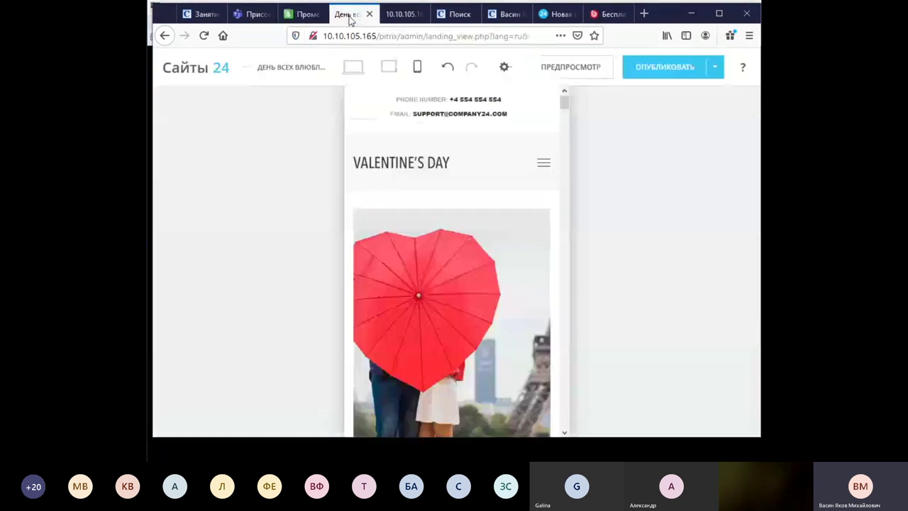
pyautogui.click(351, 14)
pyautogui.click(309, 14)
# Open Администрирование in a new tab and switch to the «Рабочий стол 1» admin desktop.
pyautogui.rightClick(360, 65)
pyautogui.click(387, 74)
pyautogui.click(337, 14)
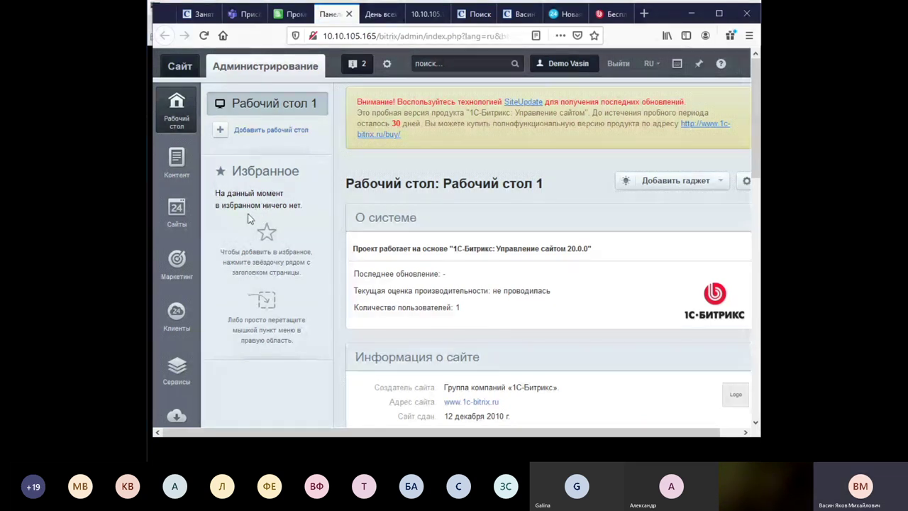
# Show the Настройки tree and expand the Настройки продукта and Инструменты groups.
pyautogui.scroll(-5, 223, 236)
pyautogui.click(183, 173)
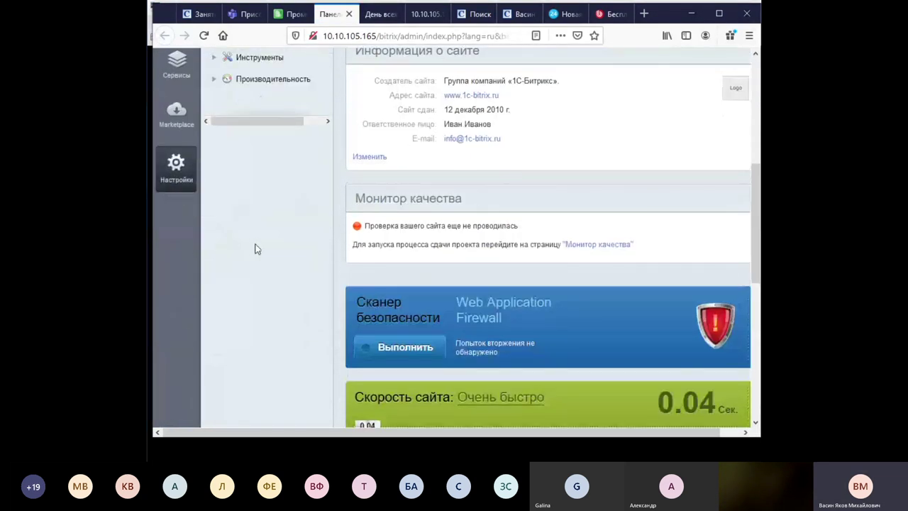
pyautogui.scroll(5, 254, 238)
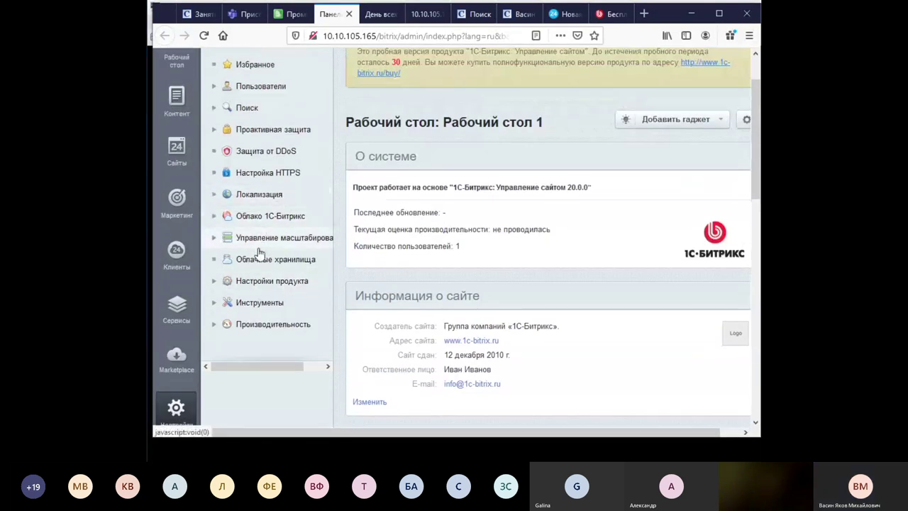
pyautogui.click(287, 281)
pyautogui.scroll(-3, 321, 266)
pyautogui.scroll(-5, 305, 274)
pyautogui.click(305, 260)
# Expand Облако 1С-Битрикс, collapse Настройки продукта, and expand Резервное копирование.
pyautogui.scroll(-3, 329, 258)
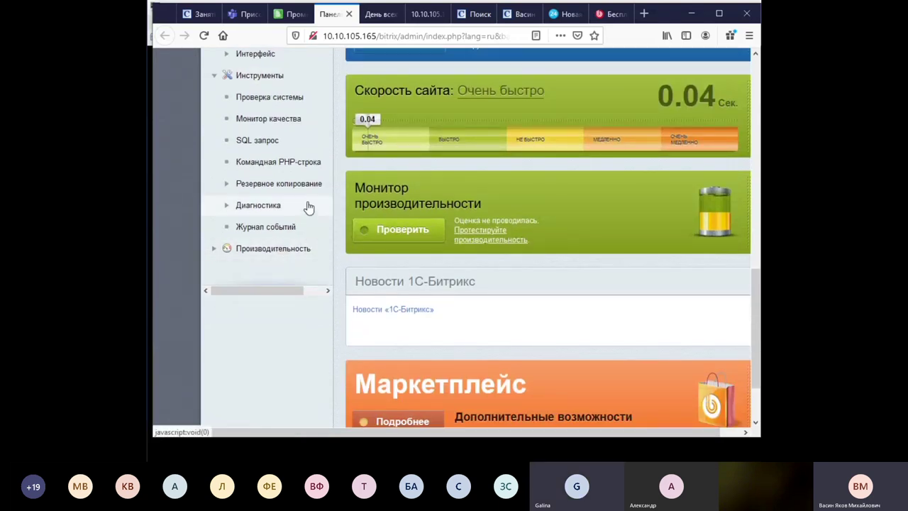
pyautogui.scroll(10, 308, 206)
pyautogui.scroll(4, 308, 207)
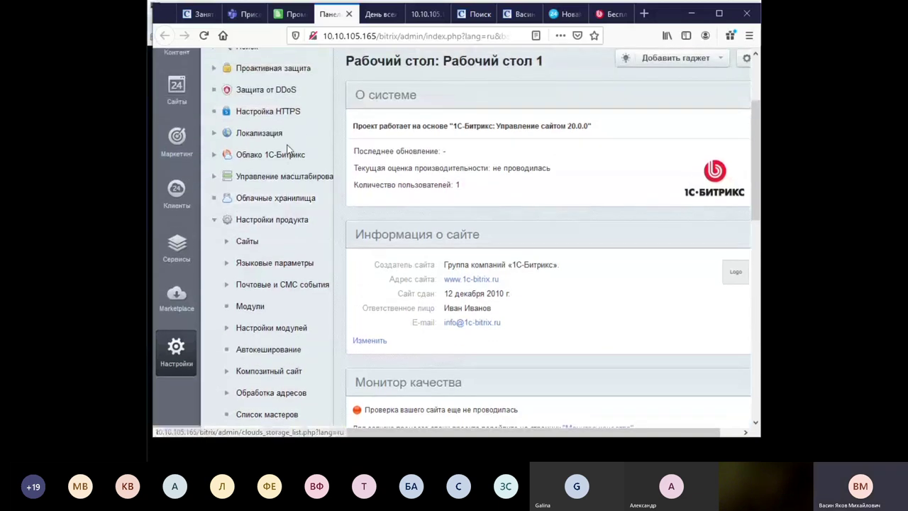
pyautogui.click(284, 154)
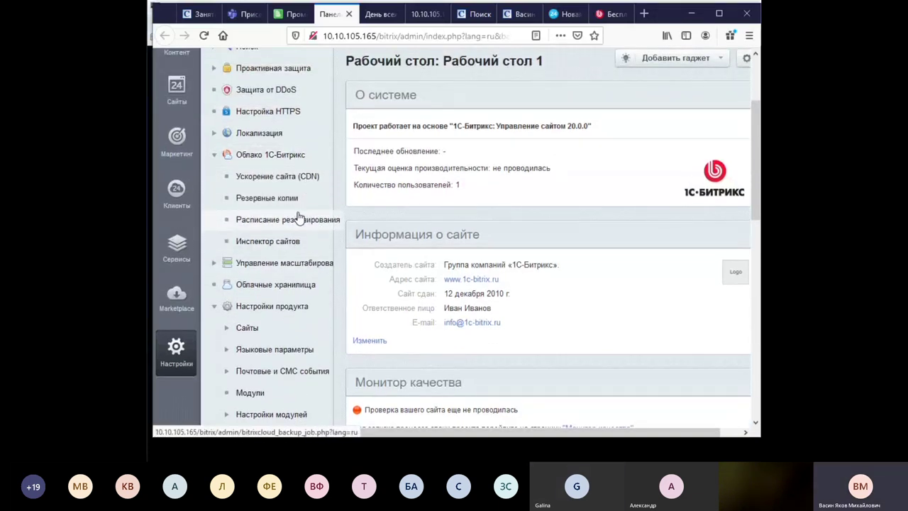
pyautogui.scroll(-5, 298, 217)
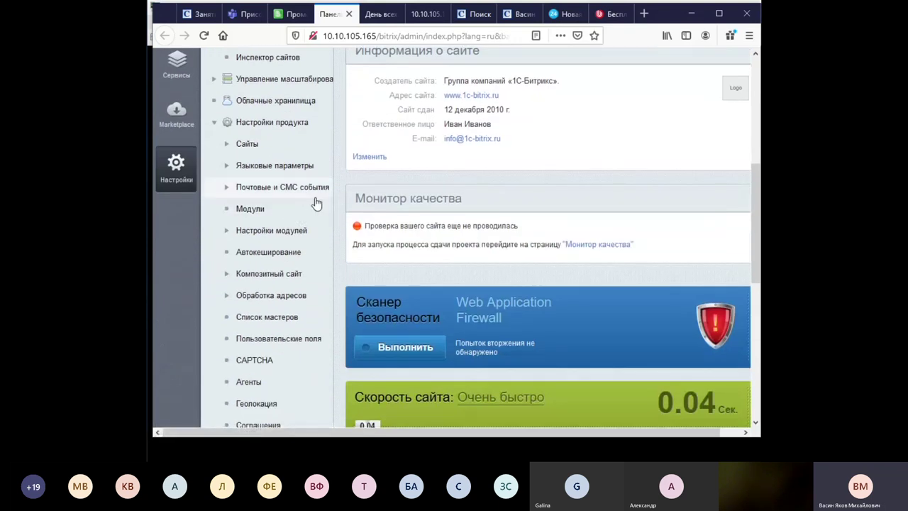
pyautogui.scroll(-7, 316, 206)
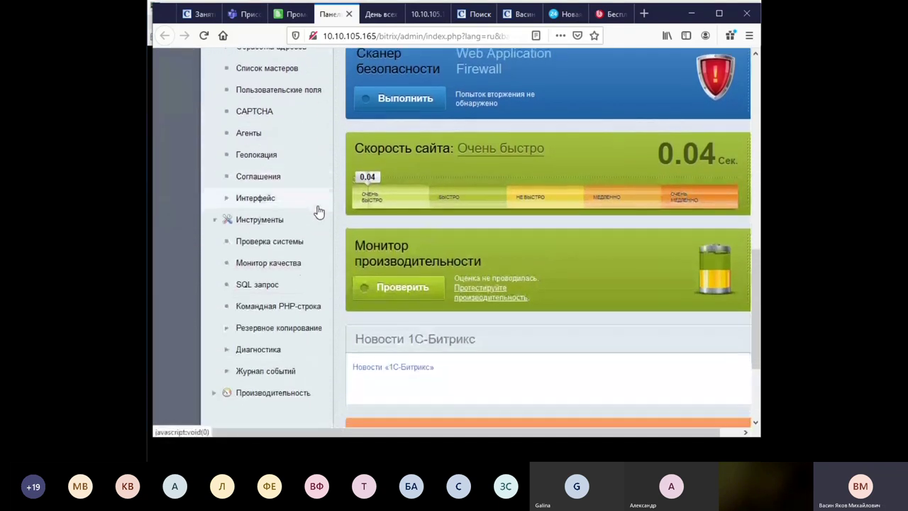
pyautogui.scroll(-4, 319, 211)
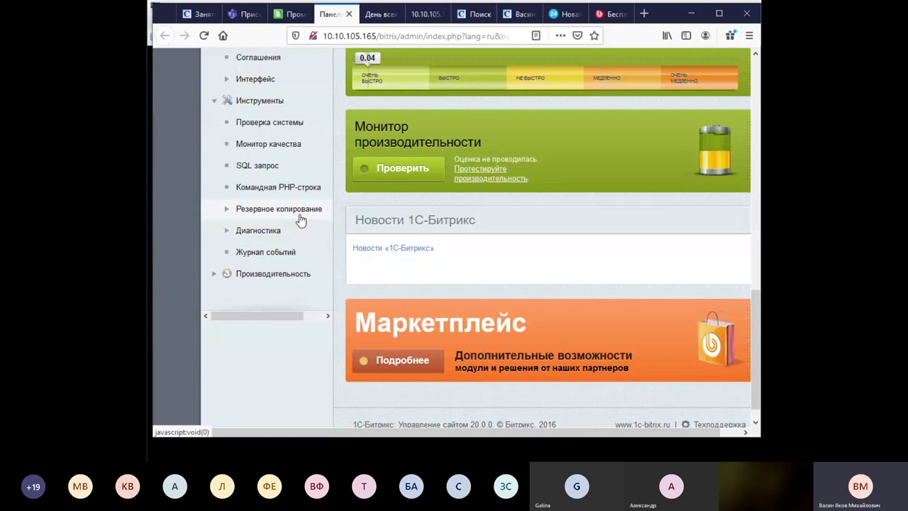
pyautogui.scroll(12, 267, 229)
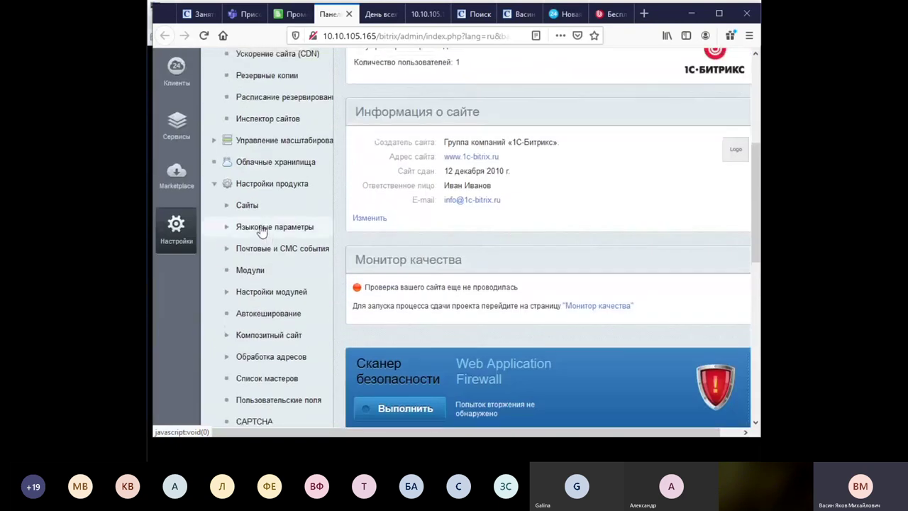
pyautogui.click(216, 184)
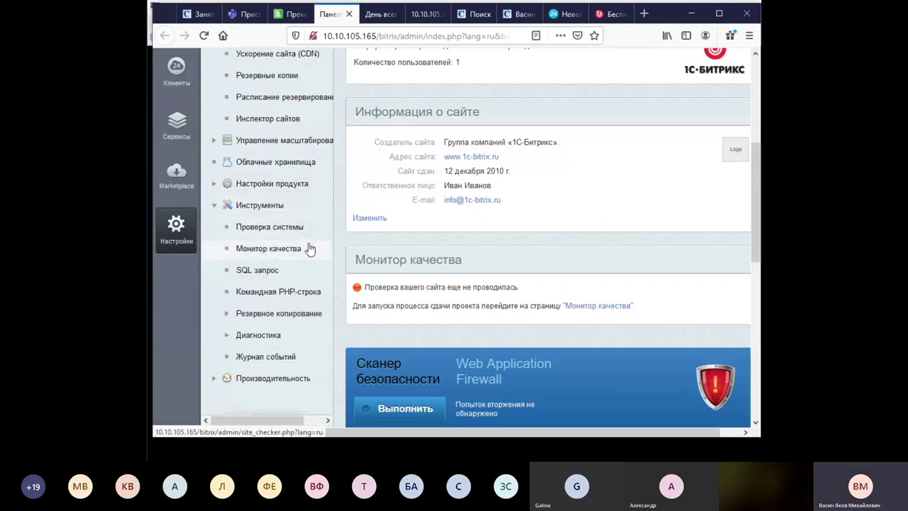
pyautogui.click(284, 313)
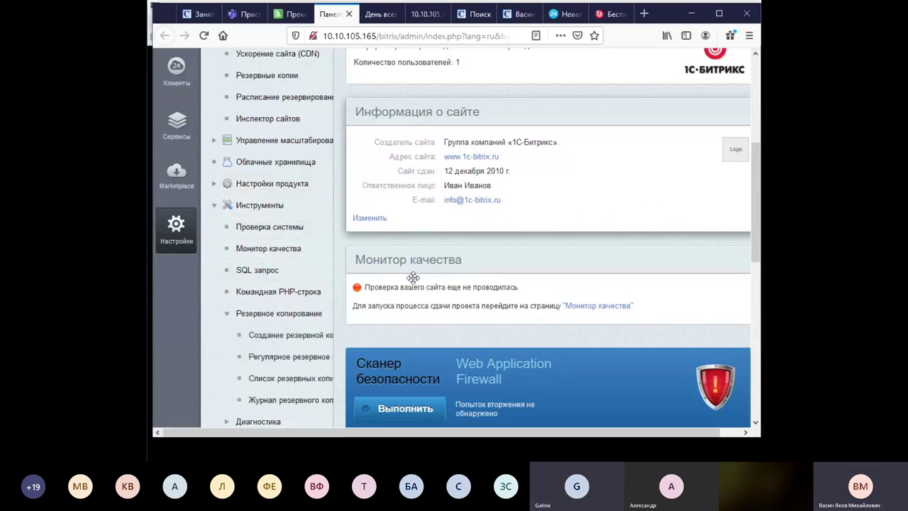
# Open the full-backup creation page, scroll through it, and switch the side menu to Контент.
pyautogui.click(293, 336)
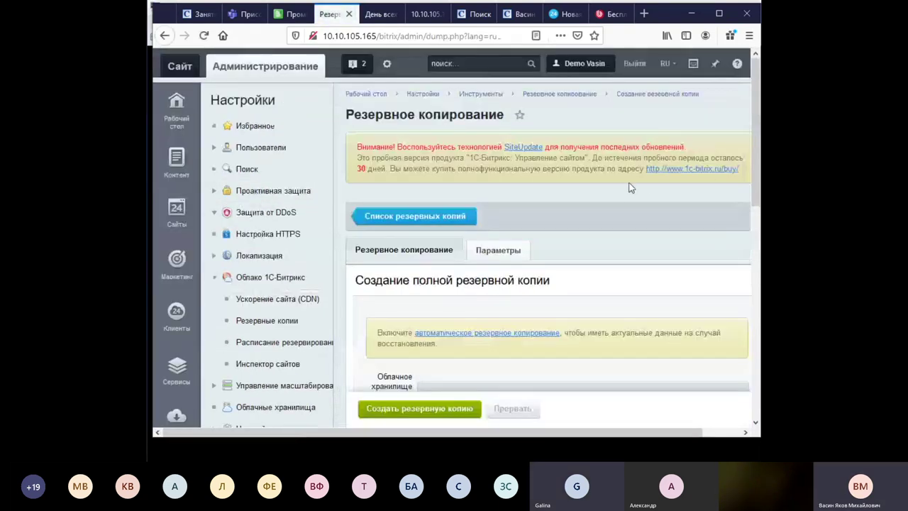
pyautogui.scroll(-5, 632, 188)
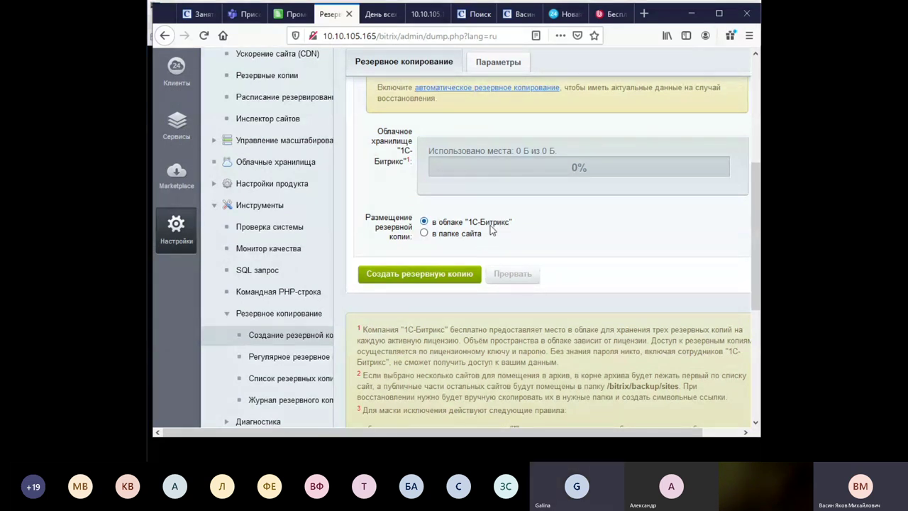
pyautogui.scroll(3, 462, 183)
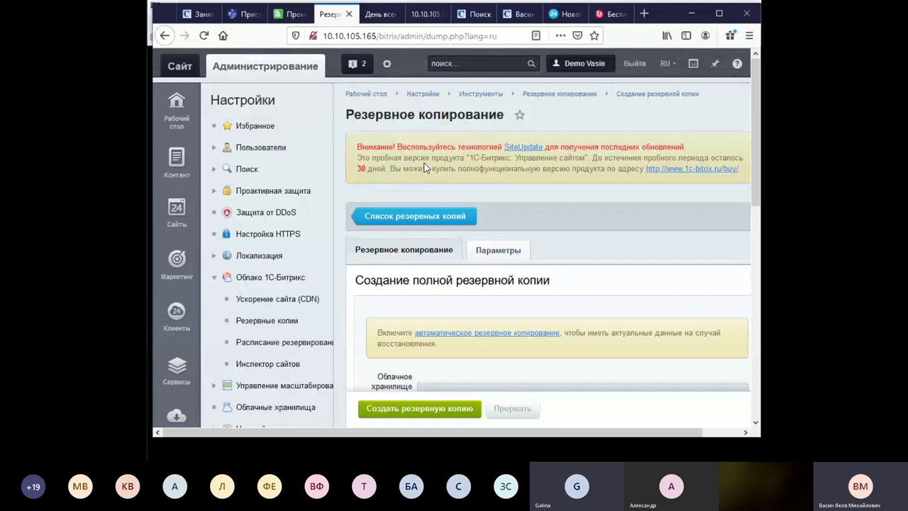
pyautogui.click(177, 159)
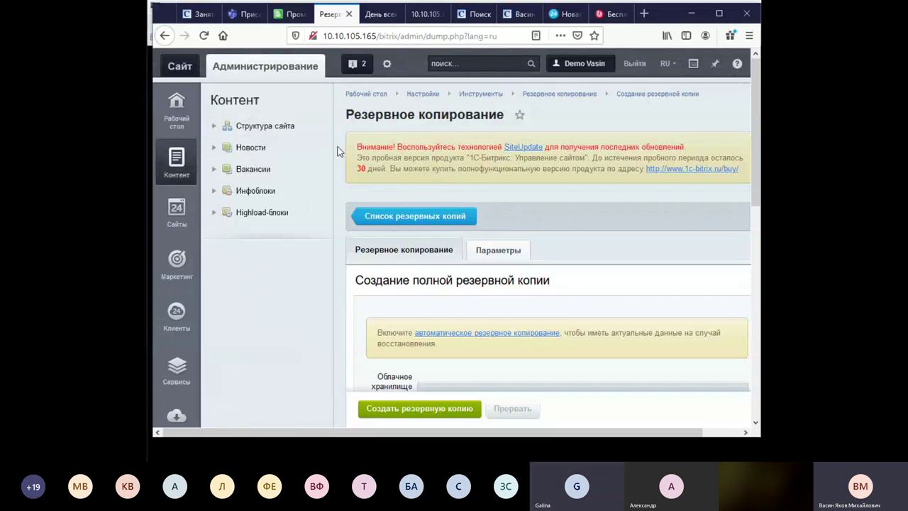
# Open Структура сайта > Файлы и папки, briefly checking the landing editor tab.
pyautogui.click(214, 125)
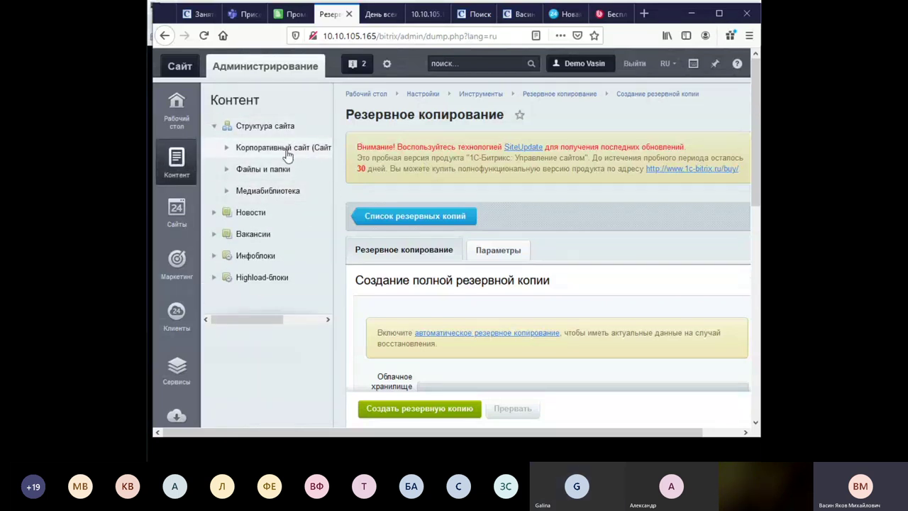
pyautogui.click(277, 168)
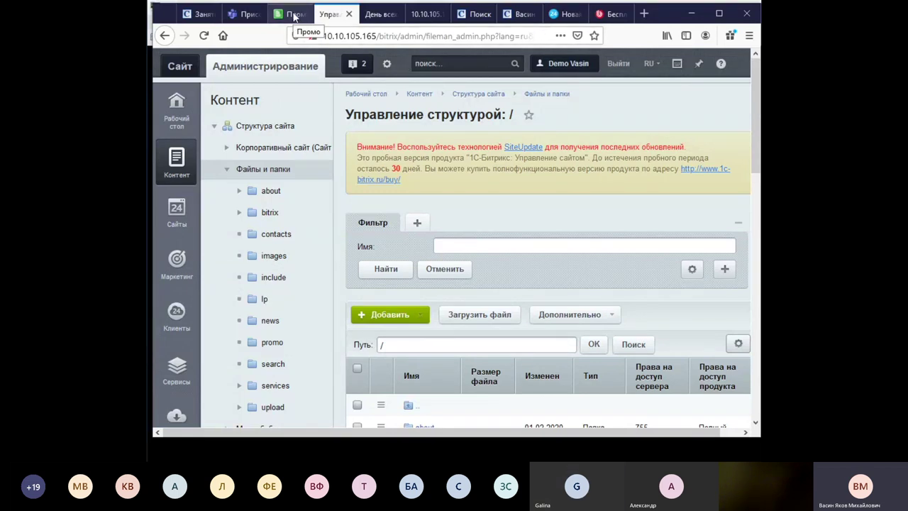
pyautogui.click(383, 14)
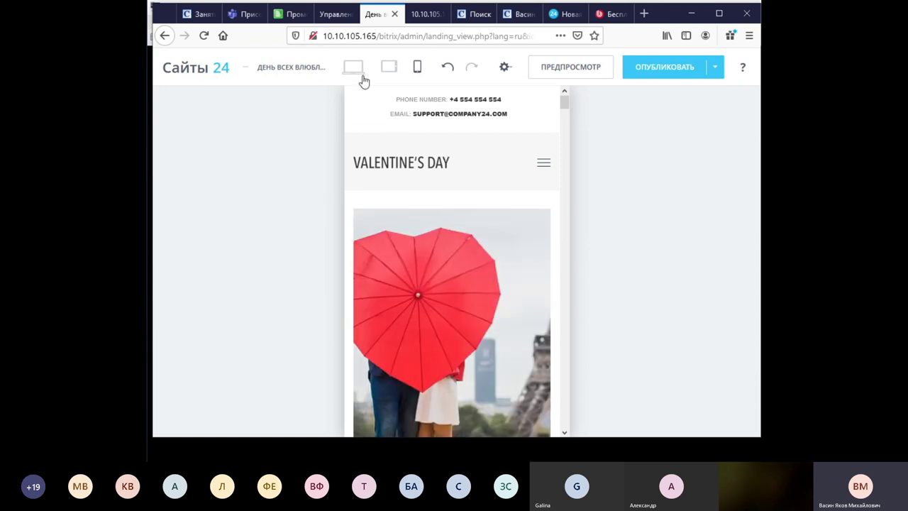
pyautogui.click(337, 15)
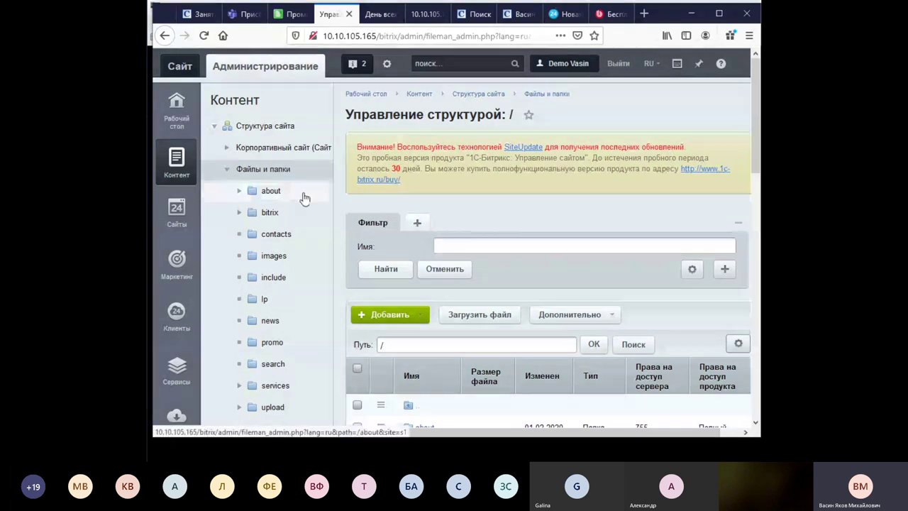
# Scroll through the site root listing: about, bitrix, contacts, images, include, lp, news, promo.
pyautogui.scroll(-2, 572, 203)
pyautogui.scroll(-2, 572, 201)
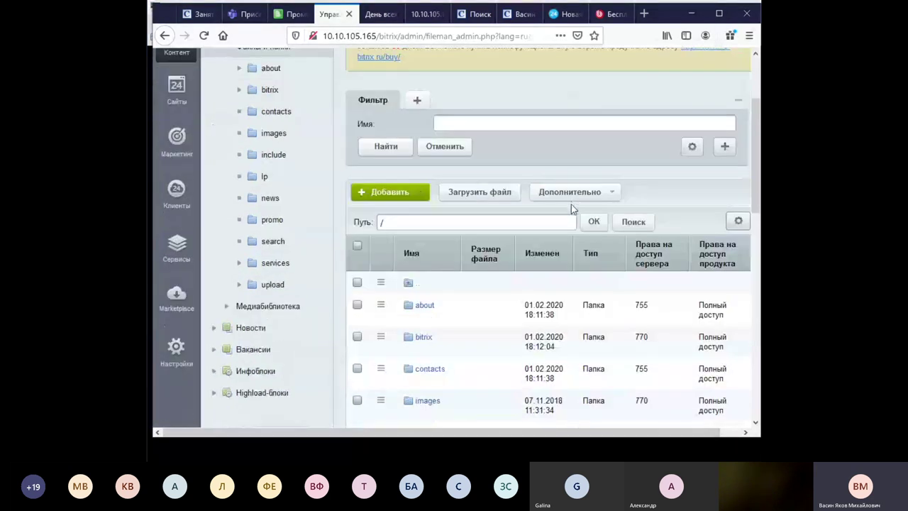
pyautogui.scroll(-2, 569, 209)
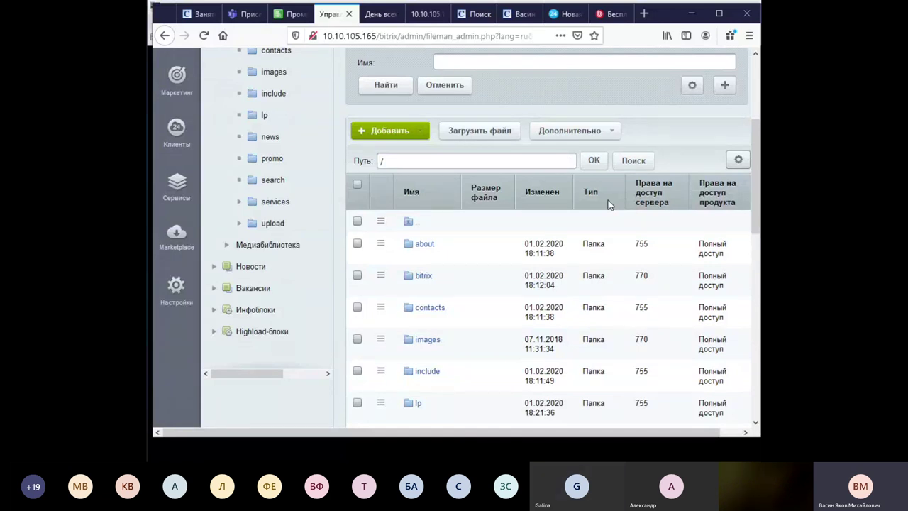
pyautogui.scroll(-3, 484, 332)
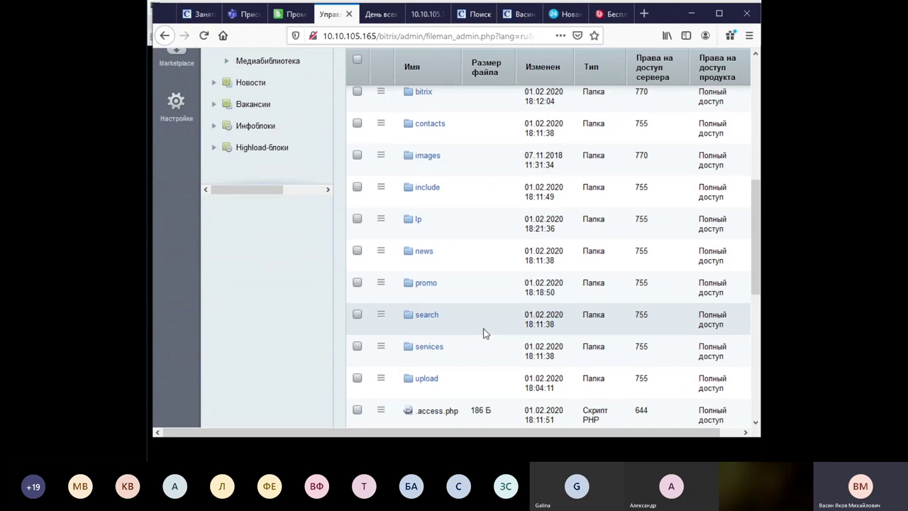
pyautogui.scroll(-3, 483, 333)
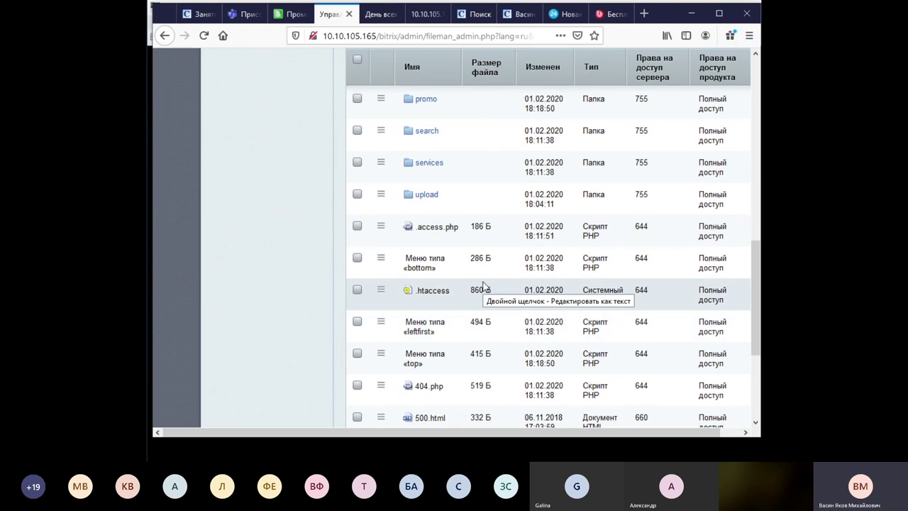
pyautogui.scroll(7, 483, 287)
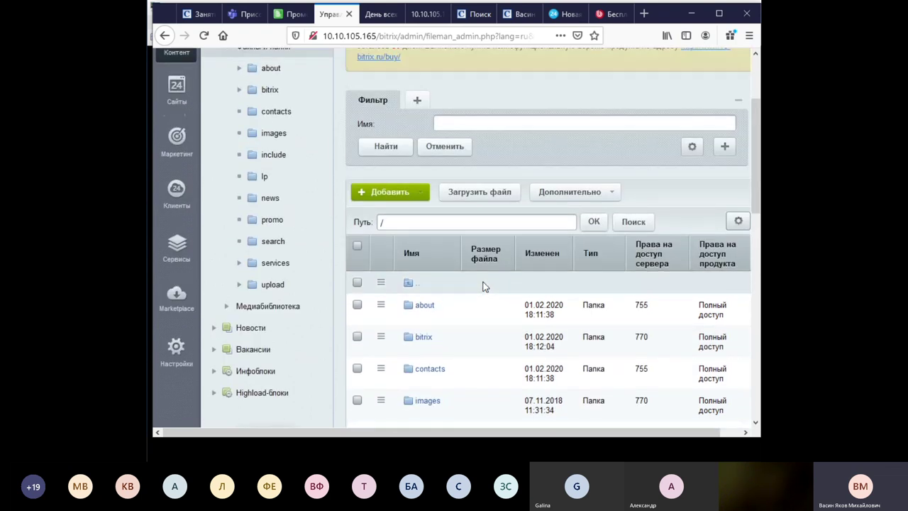
pyautogui.scroll(3, 525, 167)
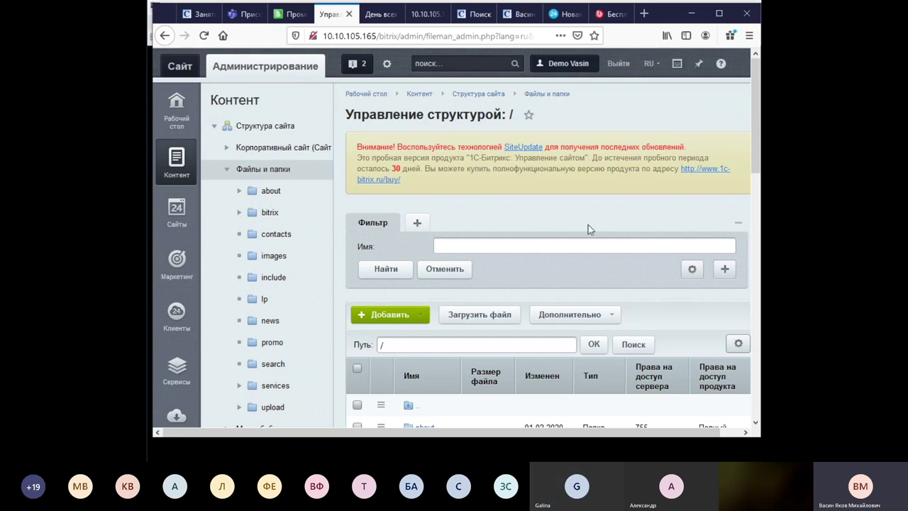
pyautogui.scroll(-5, 588, 225)
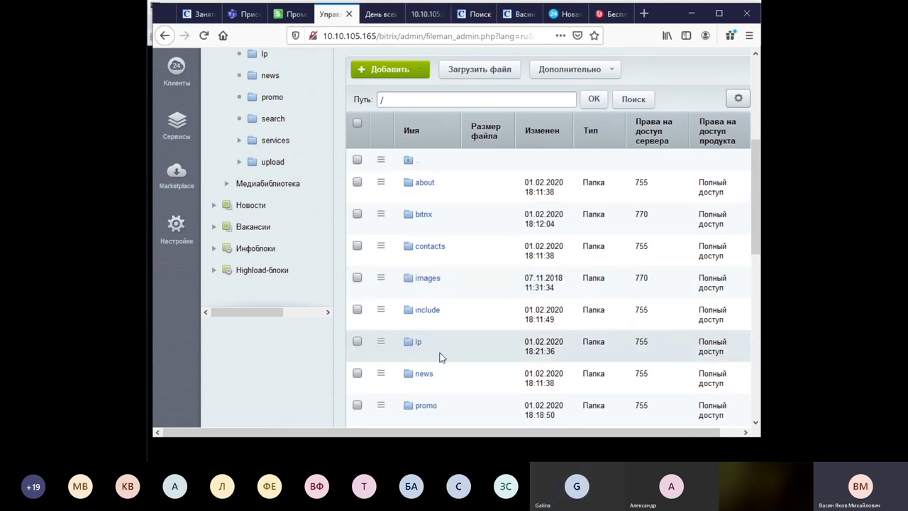
pyautogui.scroll(-3, 440, 358)
# Open the lp folder, view index.php (315 Б) from its row menu, and return to lp.
pyautogui.click(429, 222)
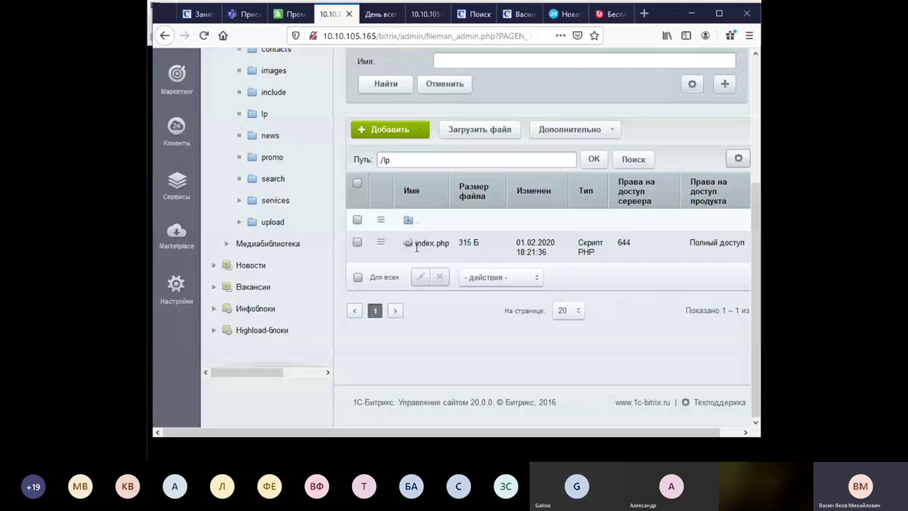
pyautogui.click(381, 244)
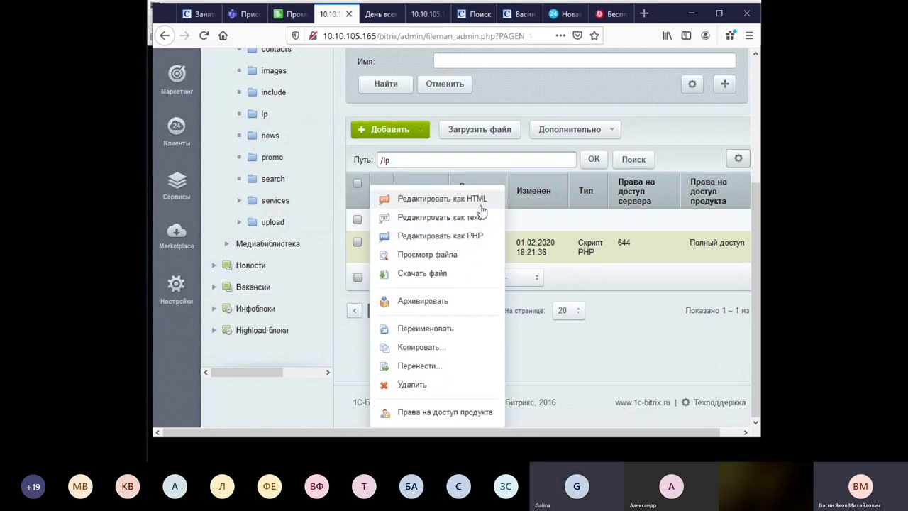
pyautogui.click(458, 255)
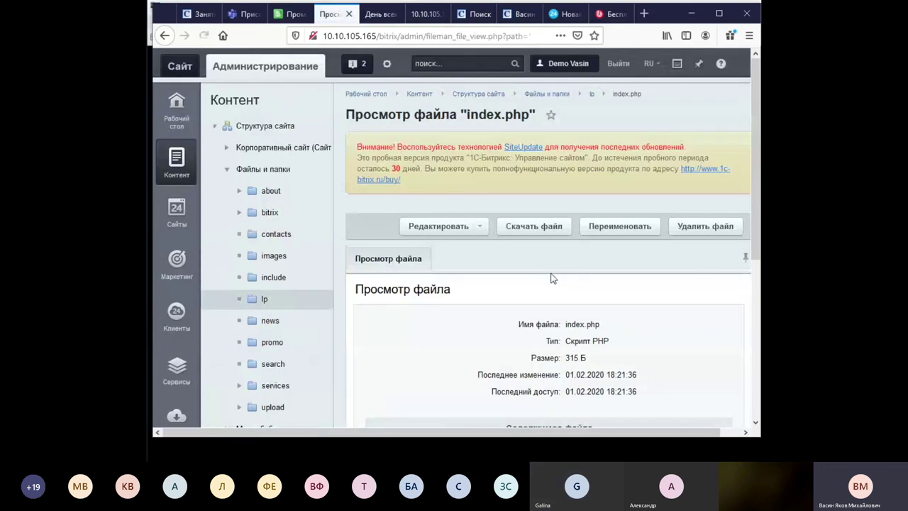
pyautogui.scroll(-5, 553, 271)
pyautogui.scroll(5, 586, 258)
pyautogui.click(266, 299)
pyautogui.scroll(-3, 521, 312)
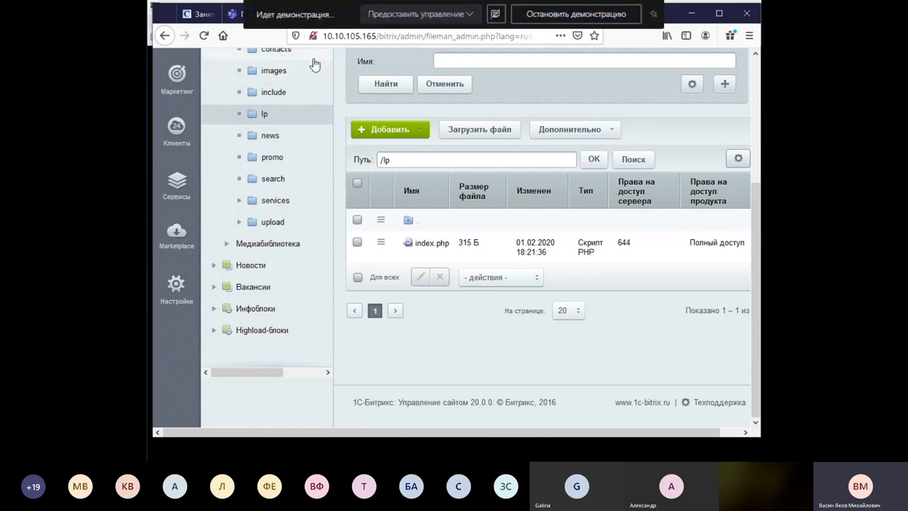
# Load /lp/index.php on the Promo tab, get 'Сайт не найден', and go back.
pyautogui.click(289, 20)
pyautogui.click(495, 36)
pyautogui.click(494, 38)
pyautogui.moveTo(495, 38); pyautogui.dragTo(379, 36)
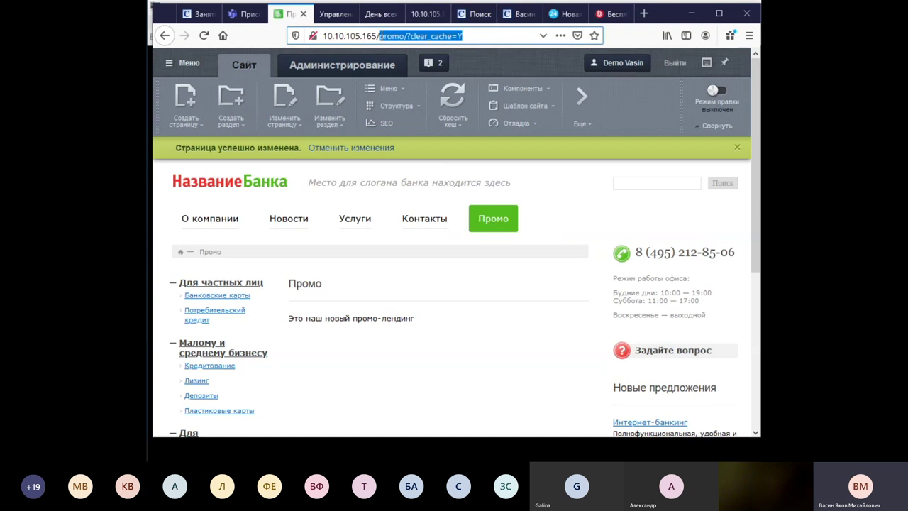
pyautogui.write('/lp/index.php')
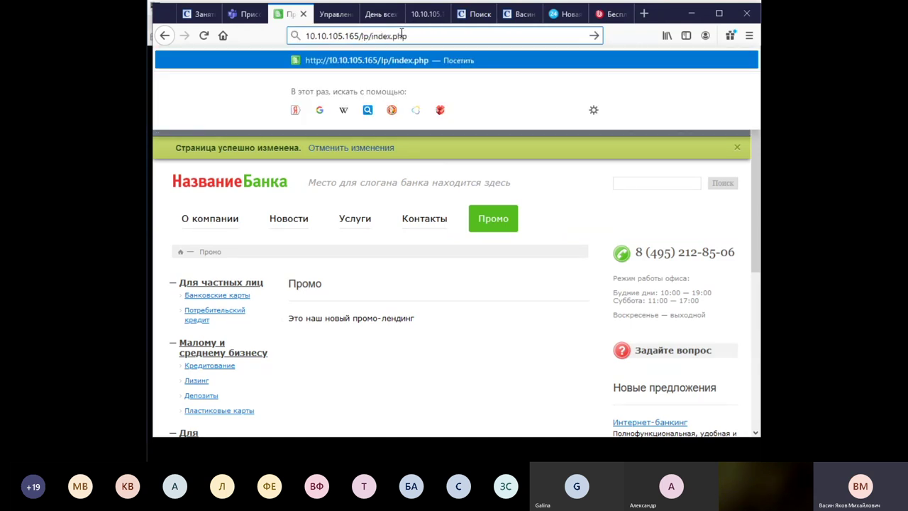
pyautogui.press('Return')
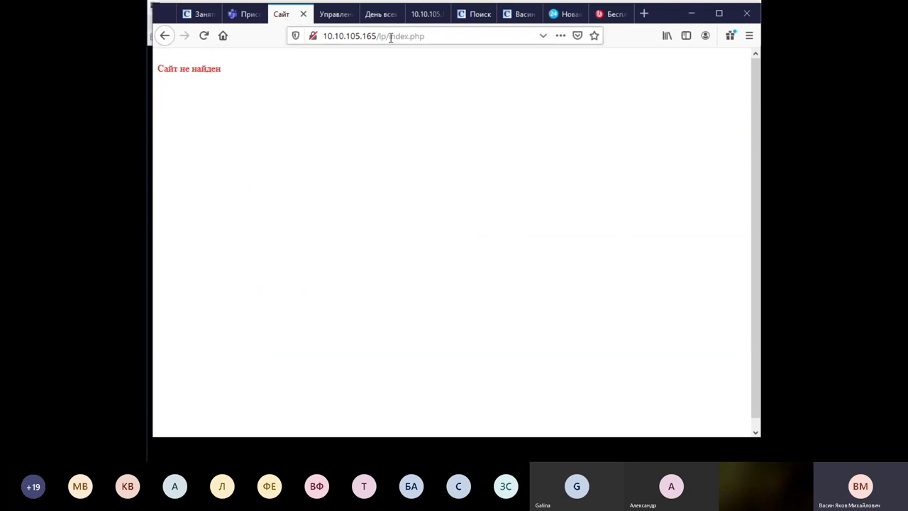
pyautogui.click(168, 36)
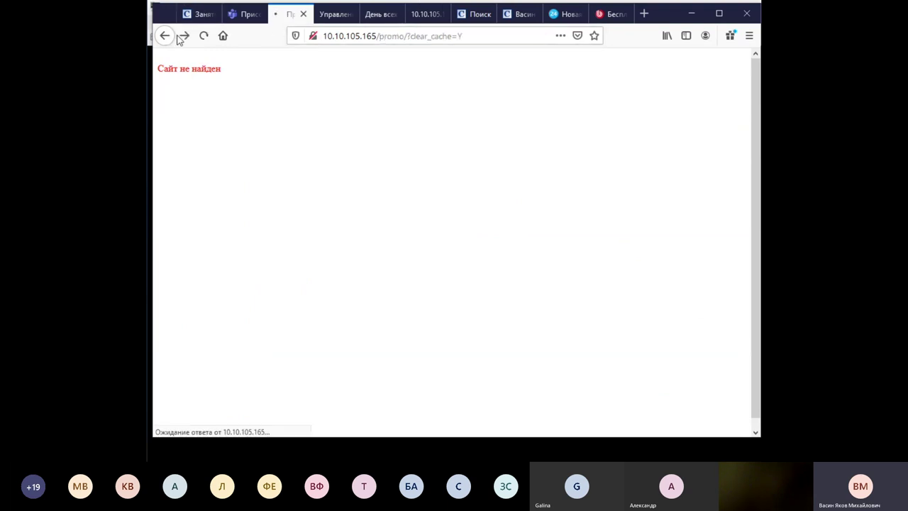
# Check the Опубликовать options in the landing editor, then return to the Promo page.
pyautogui.click(388, 15)
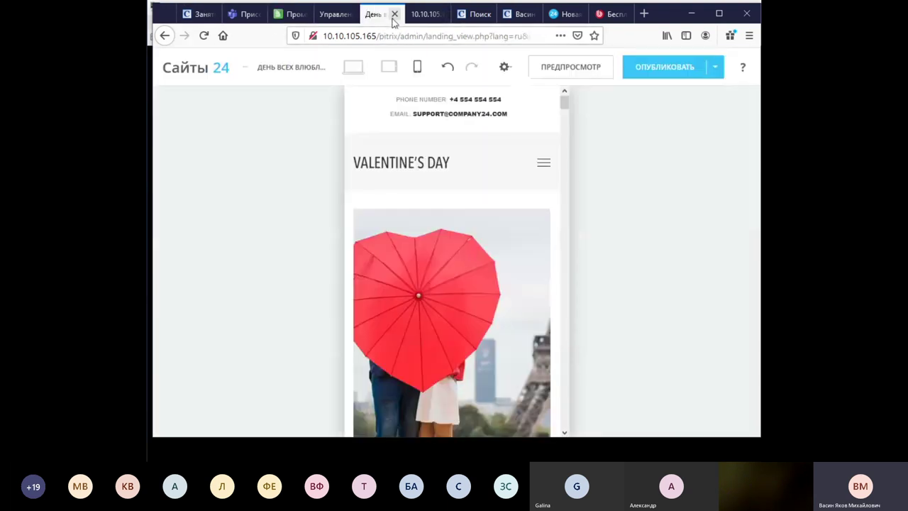
pyautogui.click(713, 71)
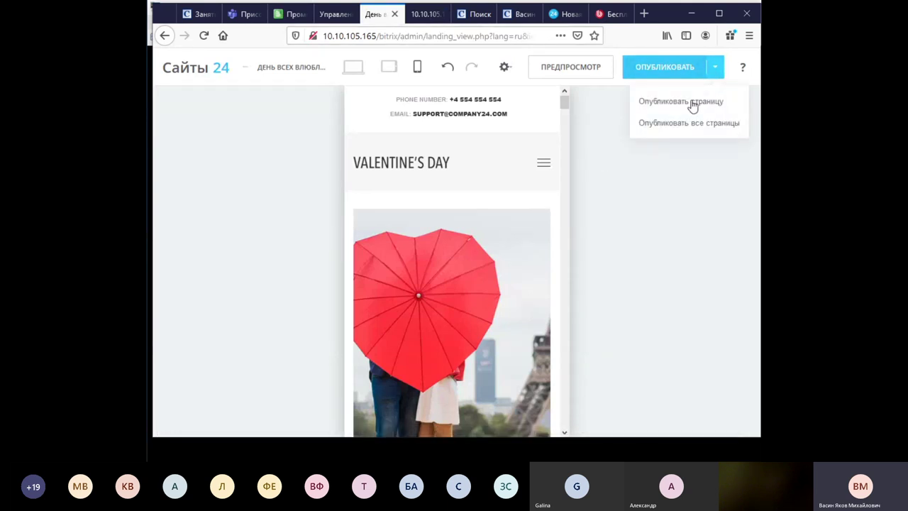
pyautogui.click(278, 16)
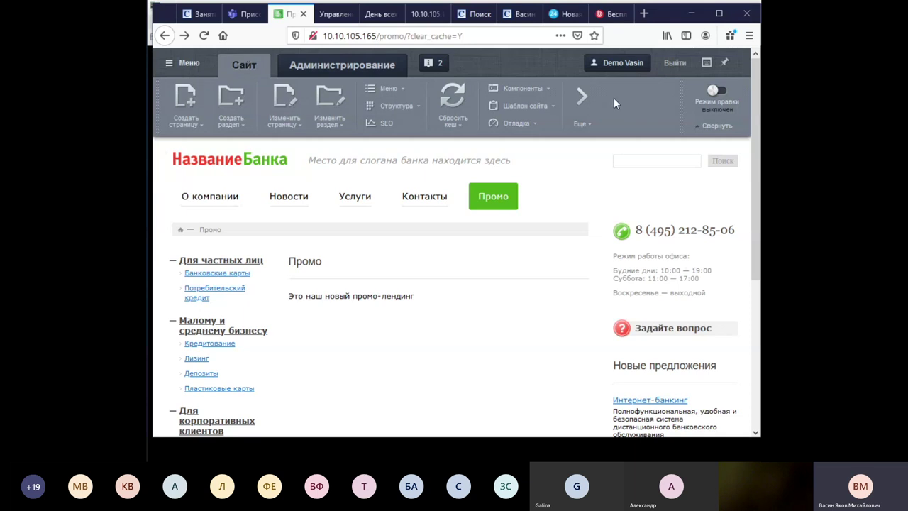
# Return to the Управление tab and scroll the /lp file manager page to the top.
pyautogui.click(334, 13)
pyautogui.scroll(3, 328, 143)
pyautogui.scroll(1, 327, 143)
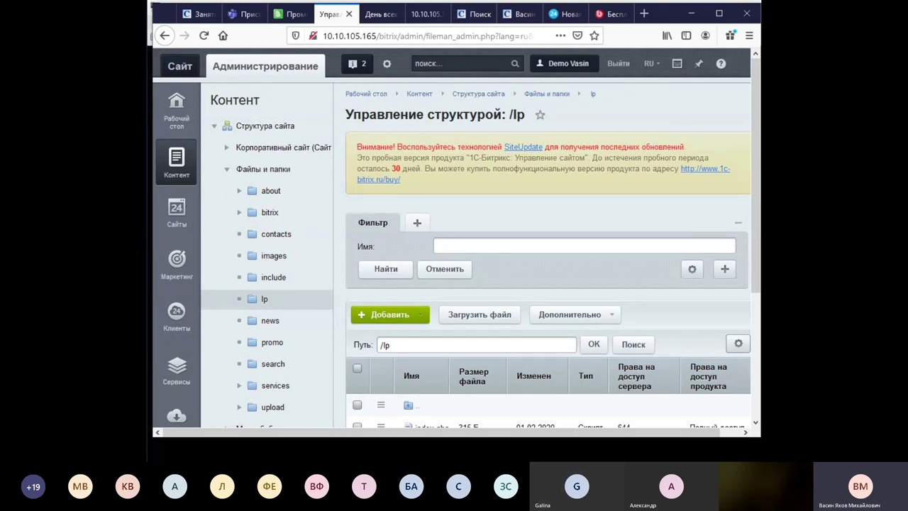
pyautogui.scroll(-5, 298, 308)
pyautogui.click(186, 291)
pyautogui.scroll(5, 315, 222)
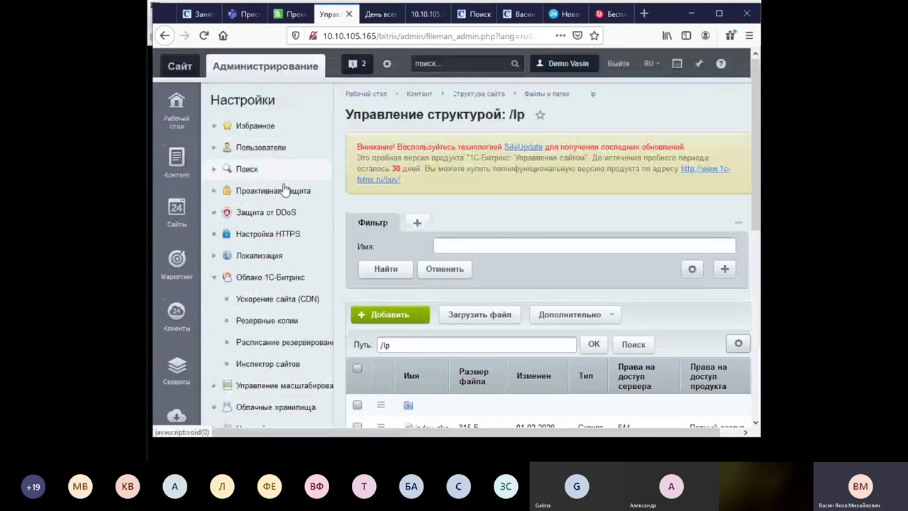
pyautogui.click(217, 278)
pyautogui.scroll(-3, 295, 254)
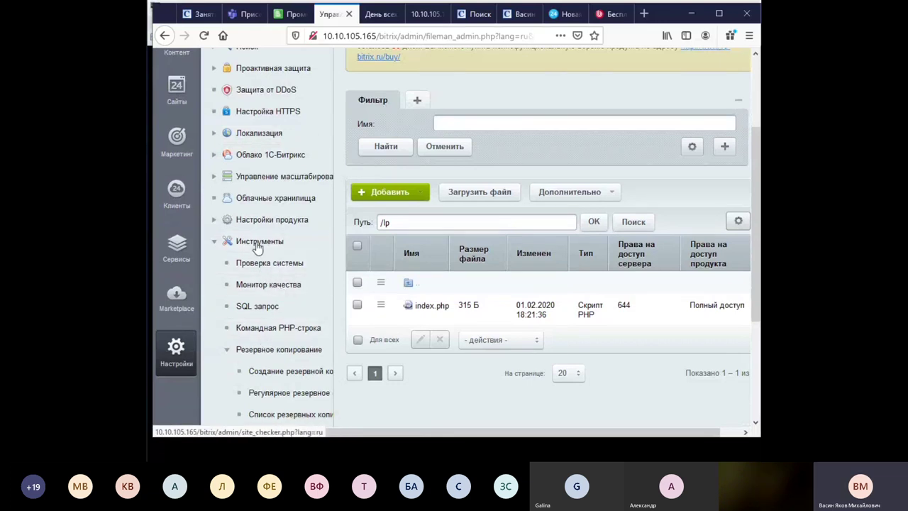
pyautogui.click(276, 220)
pyautogui.click(250, 244)
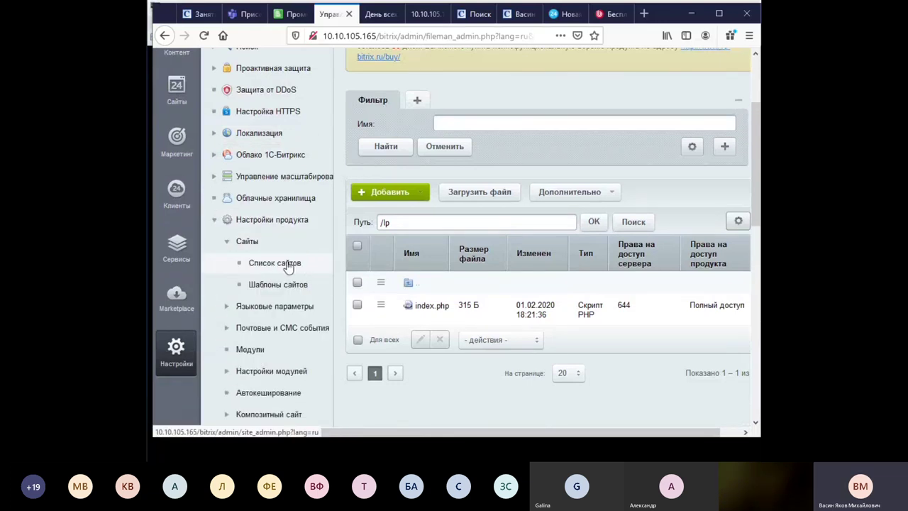
pyautogui.click(287, 265)
pyautogui.scroll(-5, 638, 256)
pyautogui.scroll(2, 481, 170)
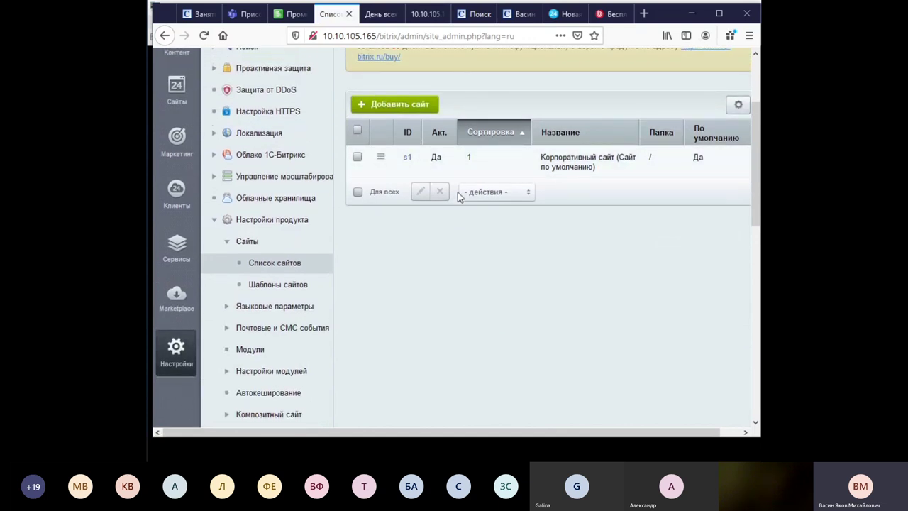
pyautogui.click(389, 16)
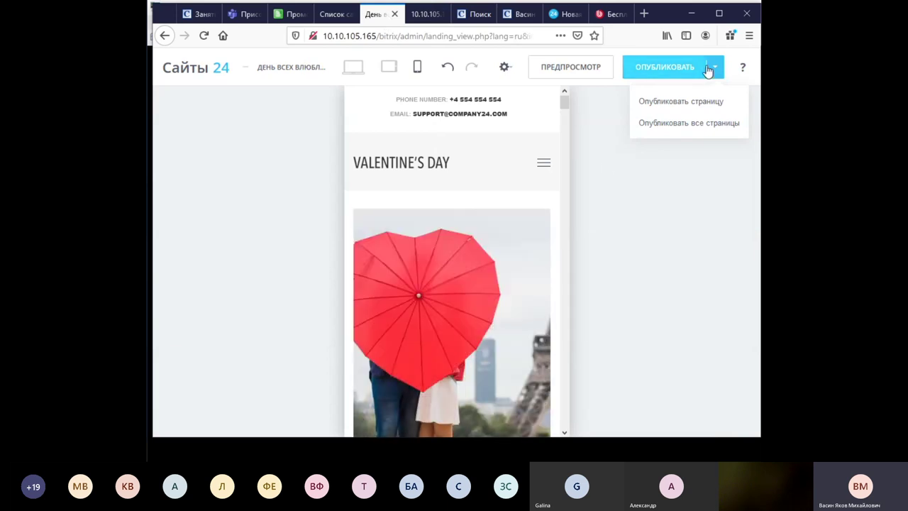
pyautogui.click(341, 17)
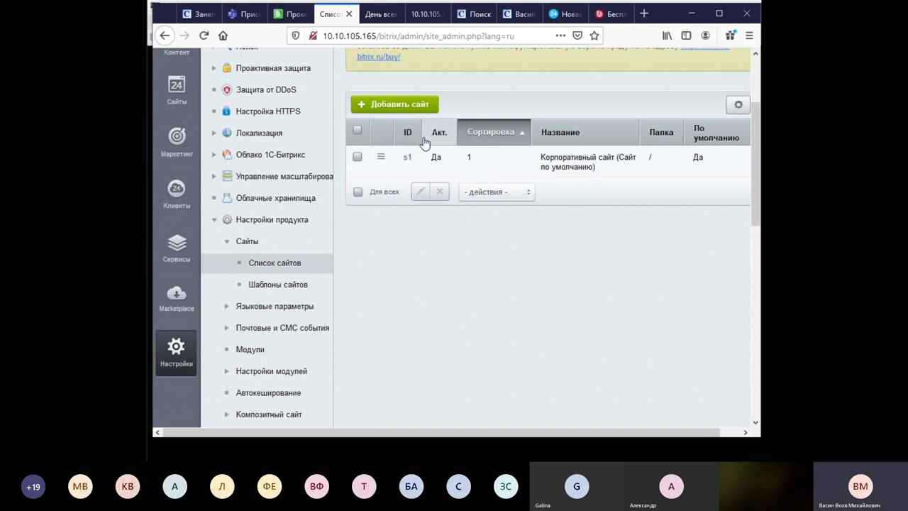
# Open site s1's edit form, review its domain, folder and template fields, and collapse Настройки продукта.
pyautogui.doubleClick(516, 162)
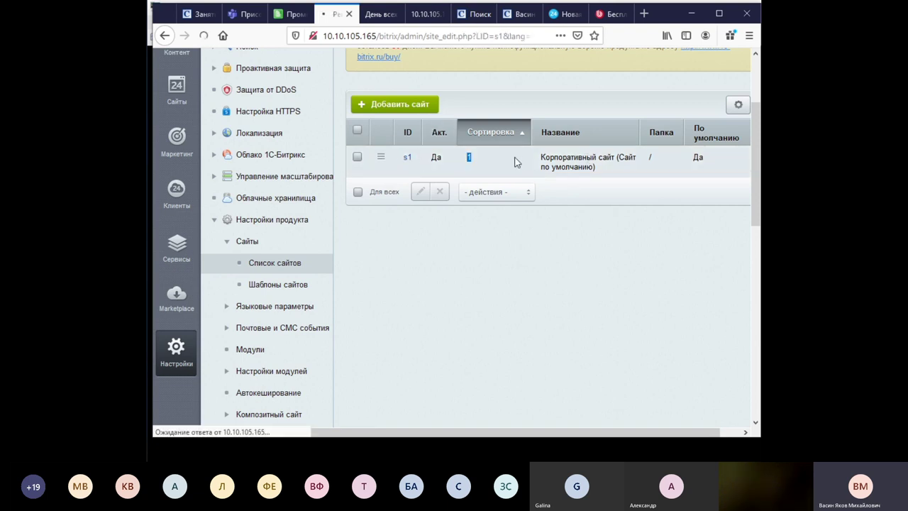
pyautogui.scroll(-6, 608, 277)
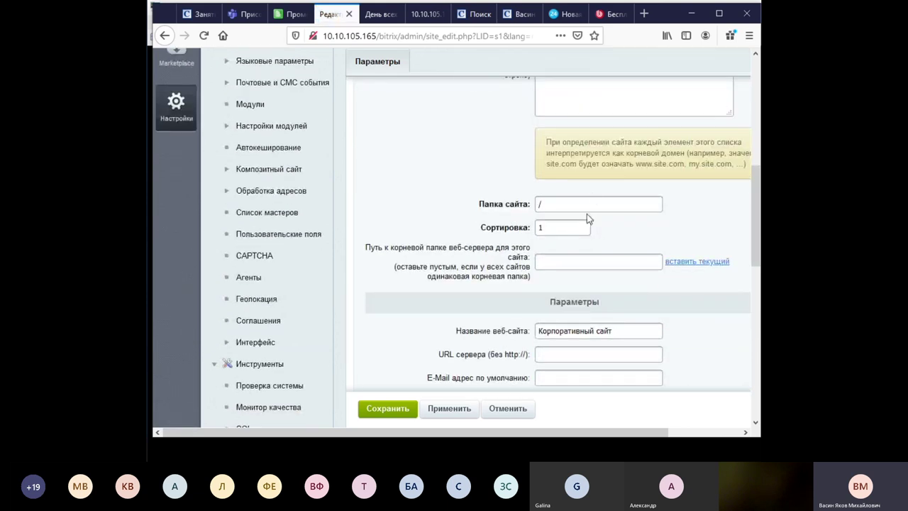
pyautogui.scroll(3, 588, 213)
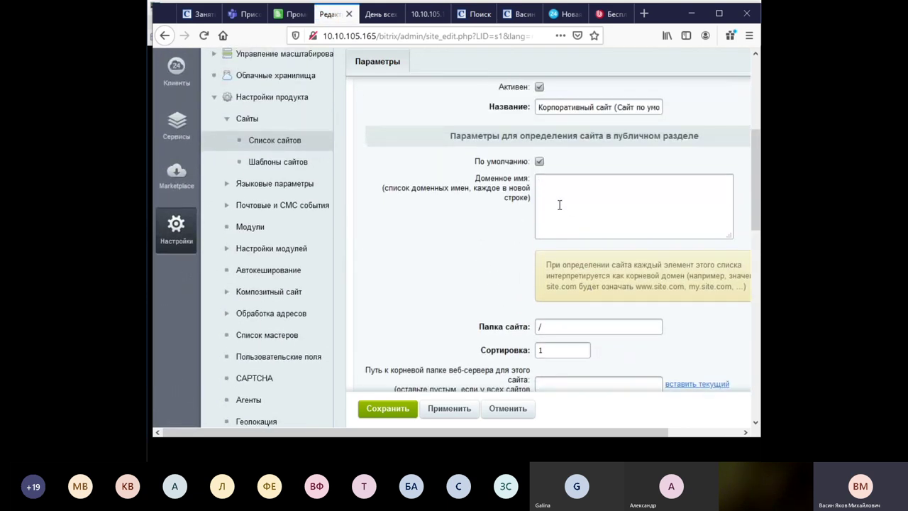
pyautogui.scroll(-5, 568, 206)
pyautogui.click(601, 173)
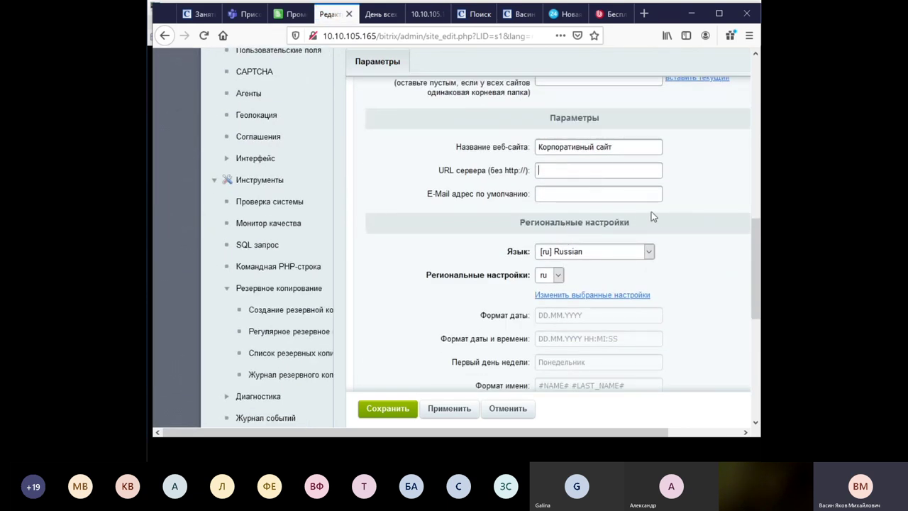
pyautogui.scroll(-3, 436, 255)
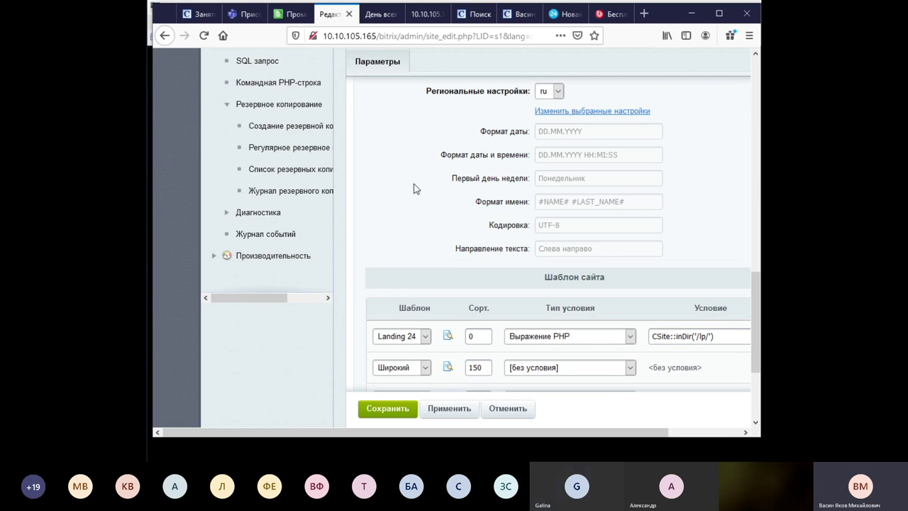
pyautogui.scroll(5, 416, 188)
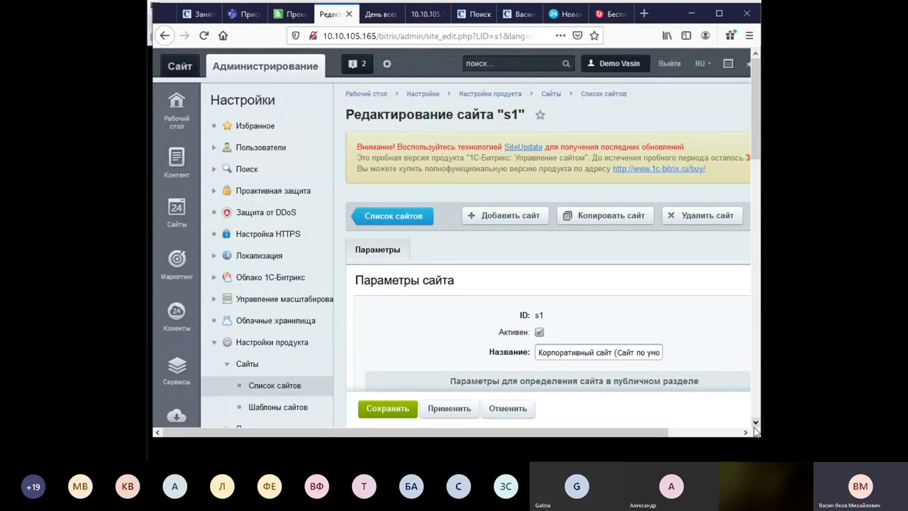
pyautogui.scroll(-3, 250, 274)
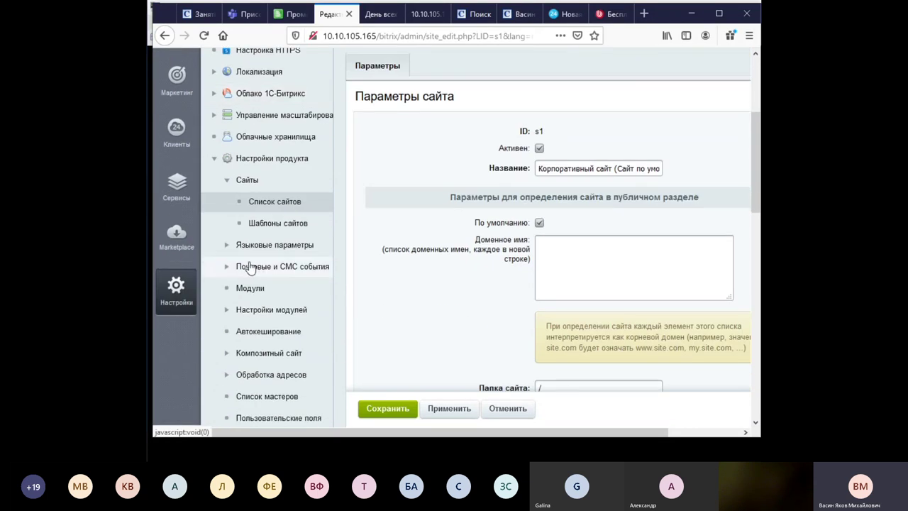
pyautogui.scroll(2, 232, 250)
pyautogui.scroll(2, 232, 251)
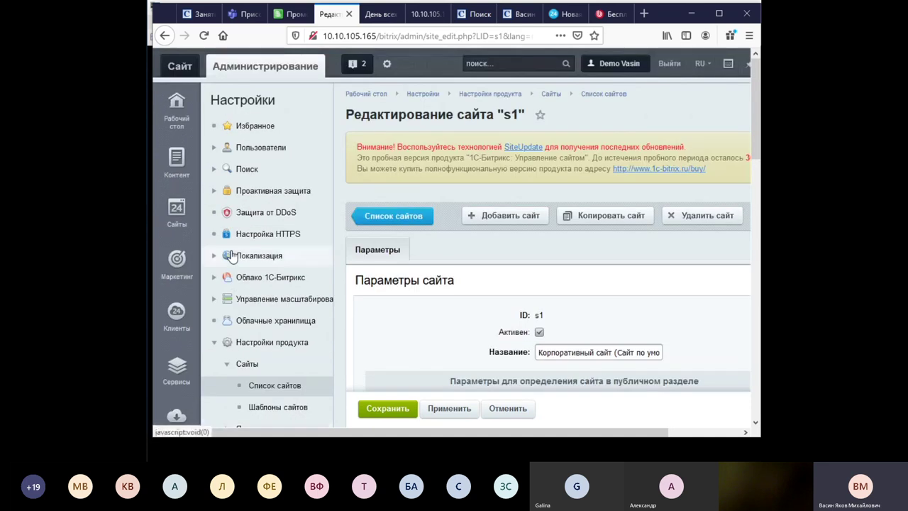
pyautogui.scroll(-3, 232, 251)
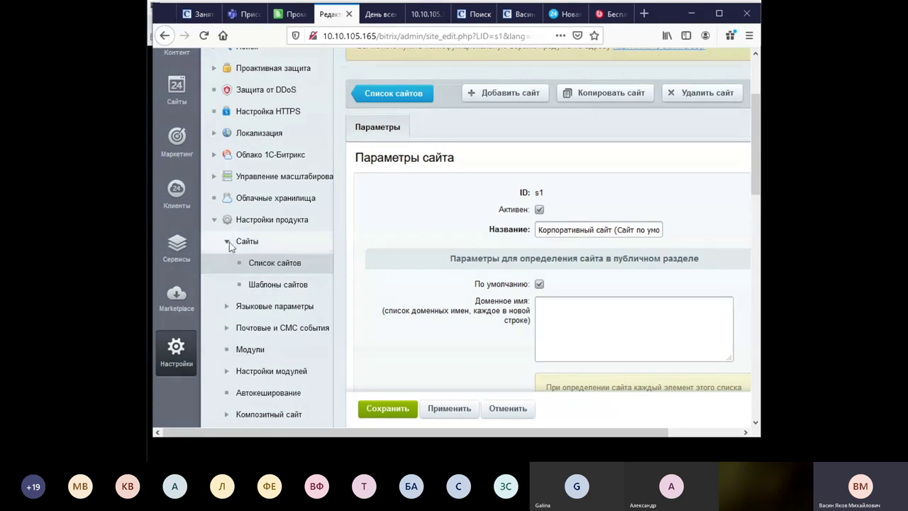
pyautogui.click(214, 220)
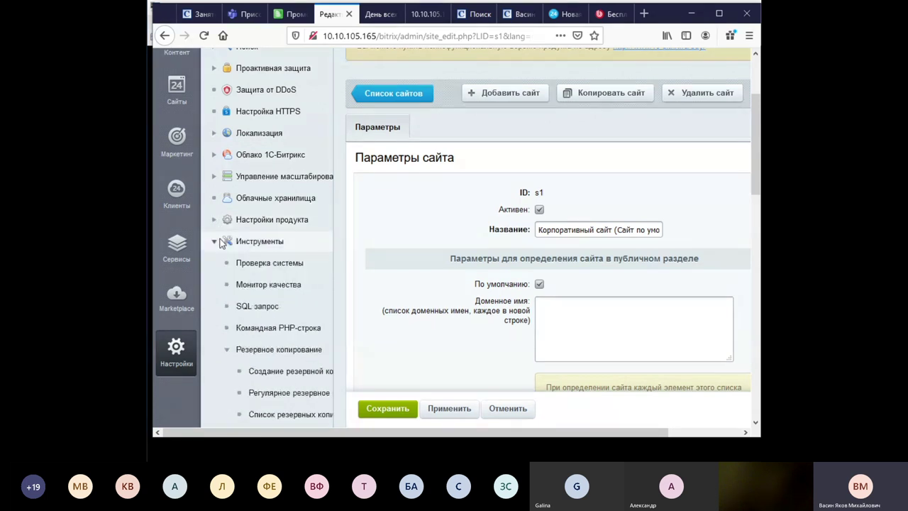
# Collapse the tools menu, expand Настройки продукта, and open the Модули page.
pyautogui.click(215, 241)
pyautogui.click(215, 220)
pyautogui.scroll(-3, 268, 239)
pyautogui.click(249, 227)
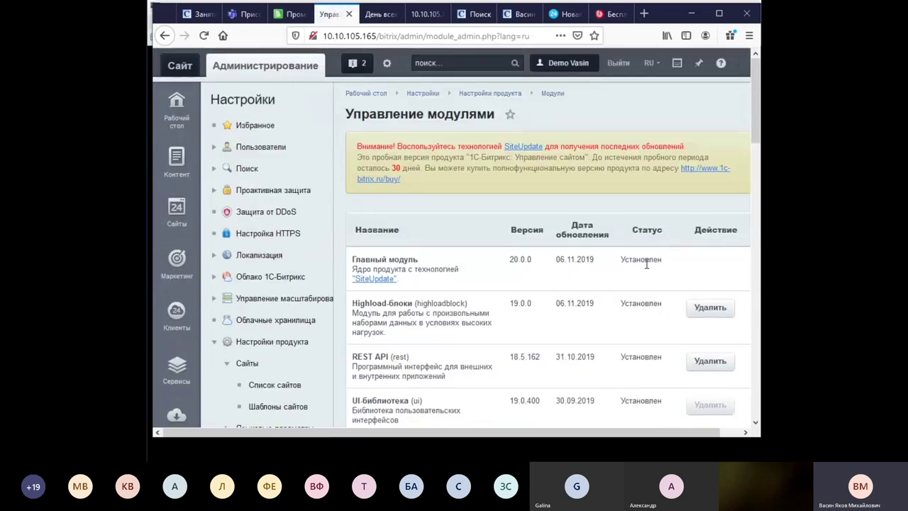
# Scroll through the Управление модулями table and highlight the SEO module's version number.
pyautogui.scroll(-6, 646, 268)
pyautogui.scroll(-6, 646, 269)
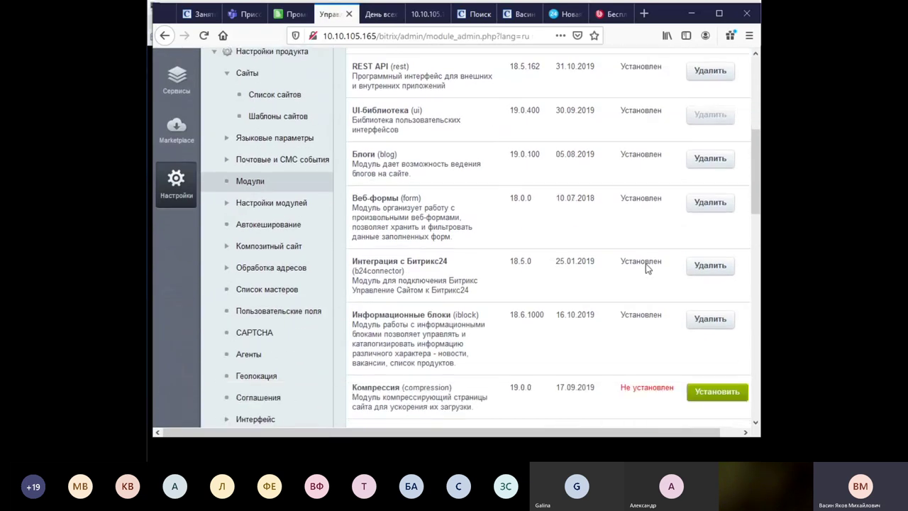
pyautogui.scroll(-6, 645, 268)
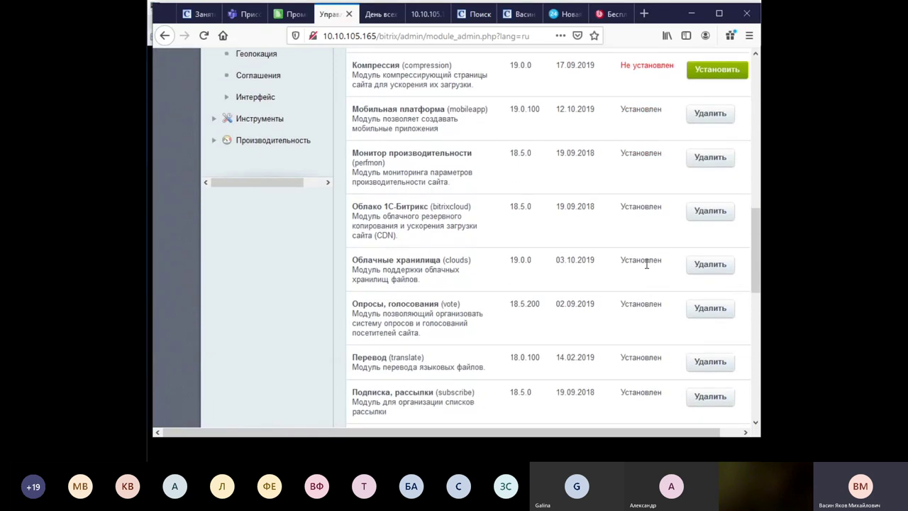
pyautogui.scroll(-4, 646, 269)
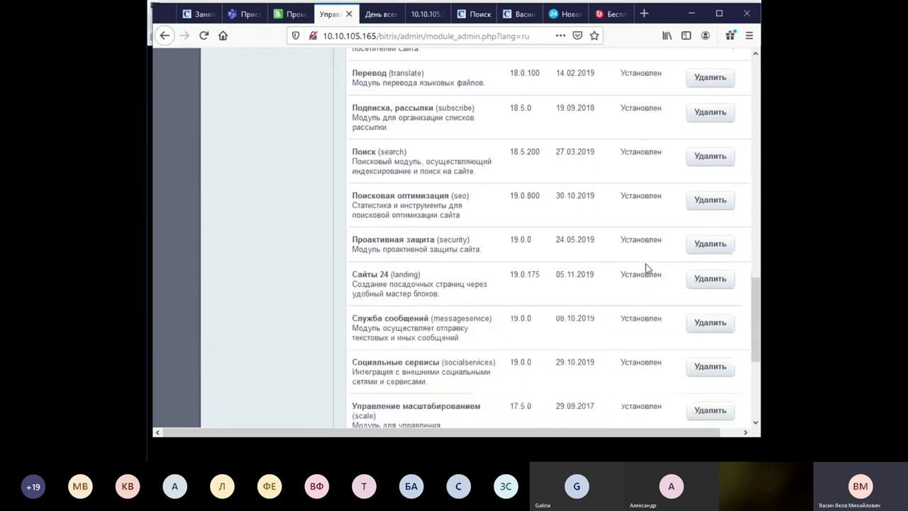
pyautogui.scroll(-3, 646, 264)
pyautogui.scroll(-3, 645, 264)
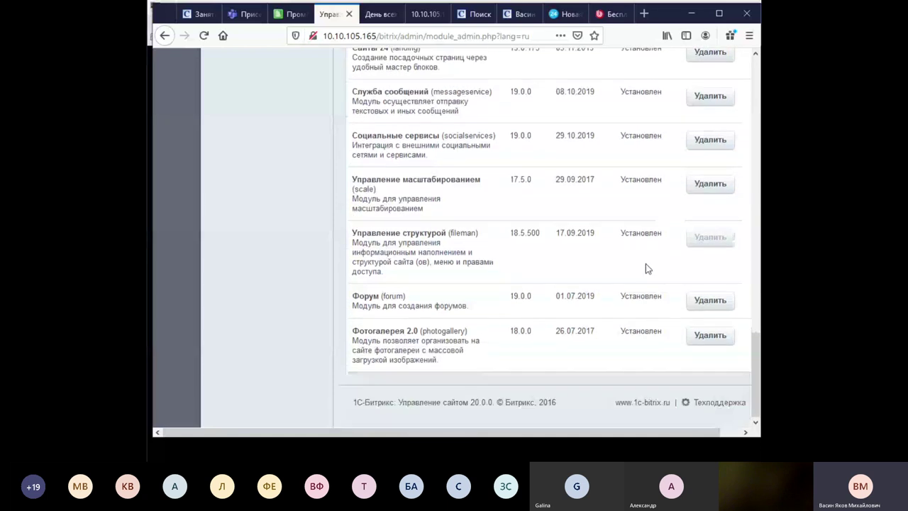
pyautogui.scroll(4, 646, 266)
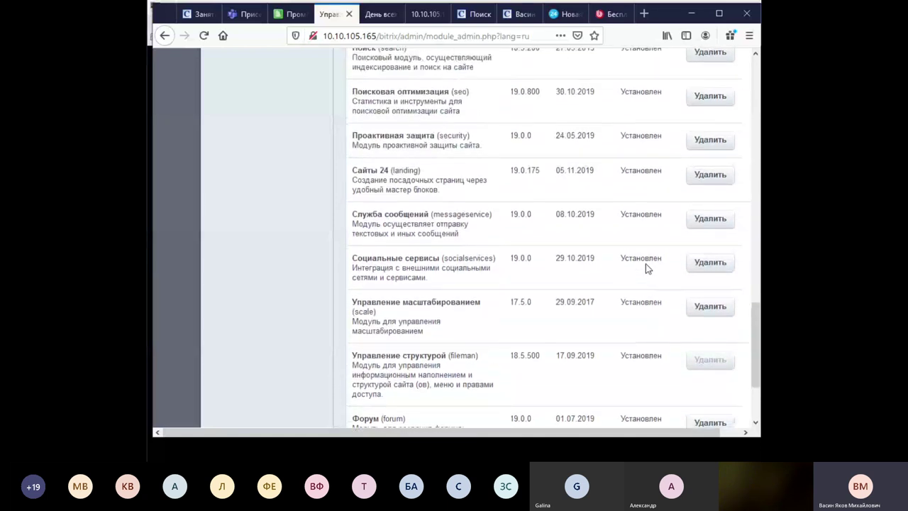
pyautogui.scroll(2, 501, 196)
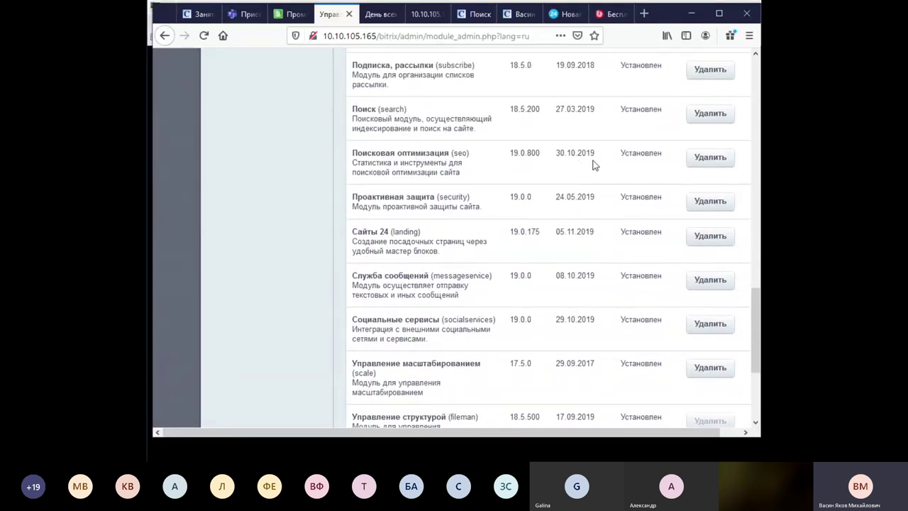
pyautogui.moveTo(510, 153); pyautogui.dragTo(541, 155)
# Look through the downloads, release promo and landing editor tabs, then return to the module list.
pyautogui.click(616, 14)
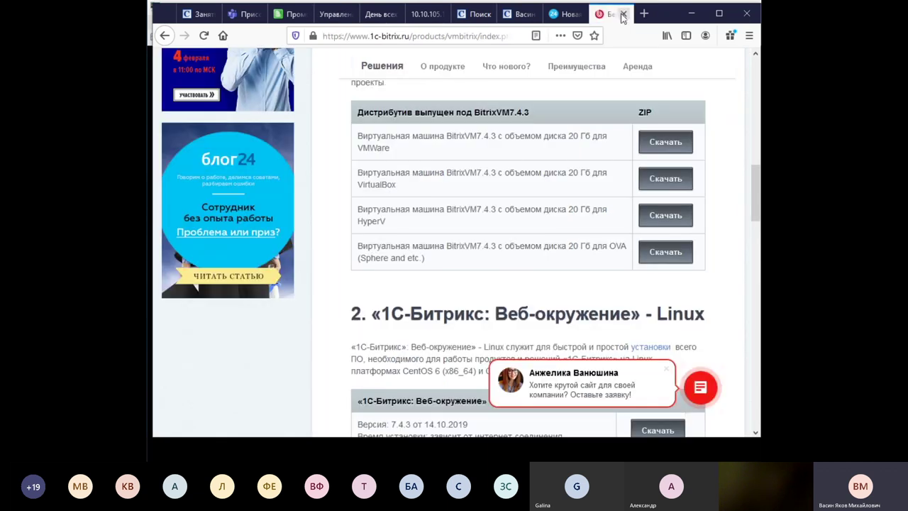
pyautogui.click(568, 14)
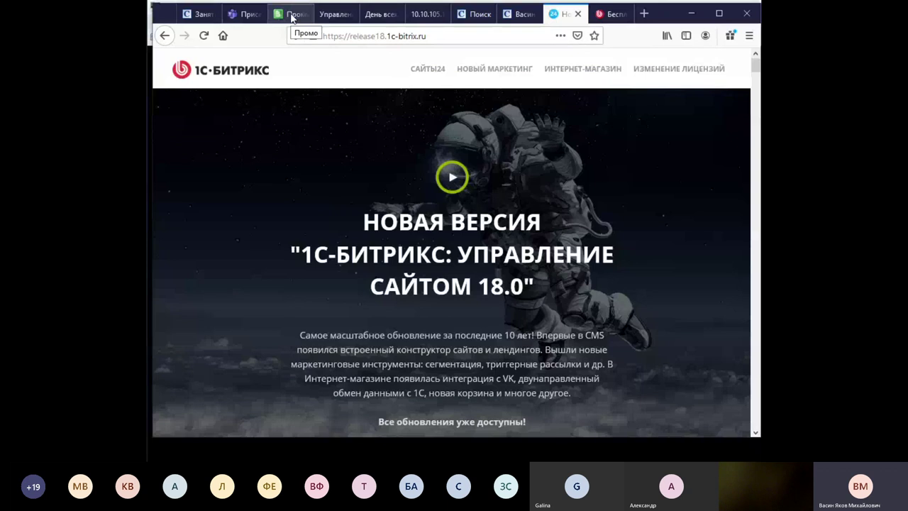
pyautogui.click(374, 15)
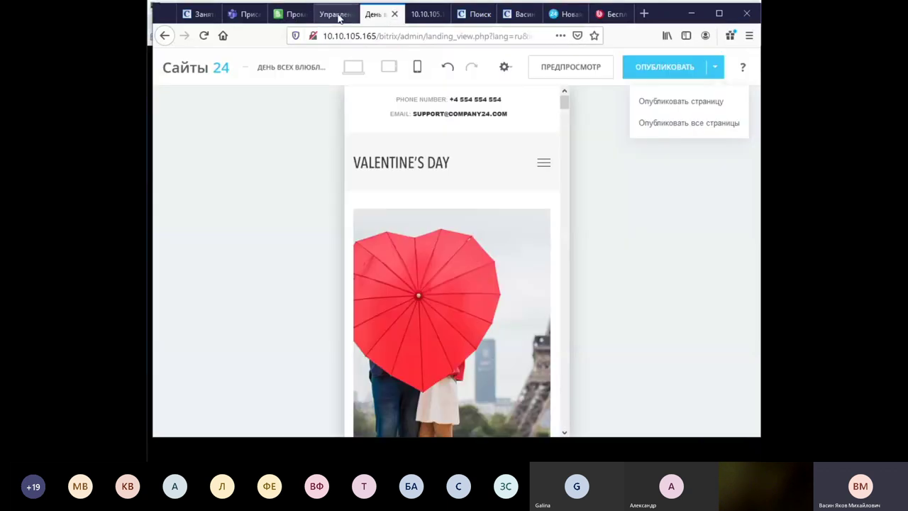
pyautogui.click(348, 16)
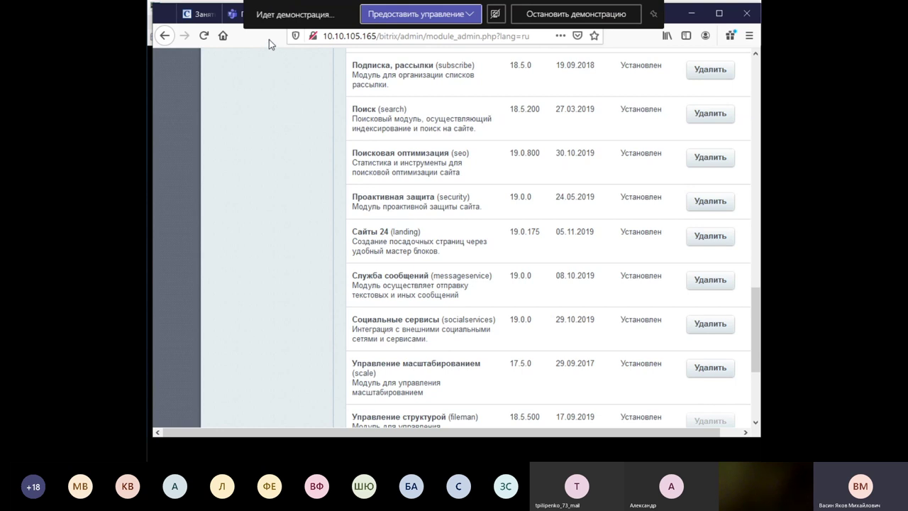
# Scroll the module list back to its top and switch to the Microsoft Teams tab.
pyautogui.scroll(15, 263, 114)
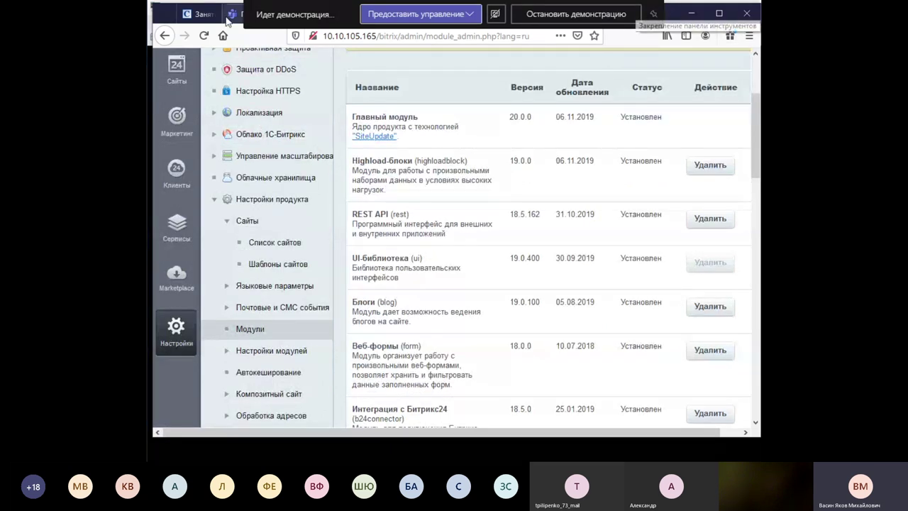
pyautogui.scroll(3, 284, 95)
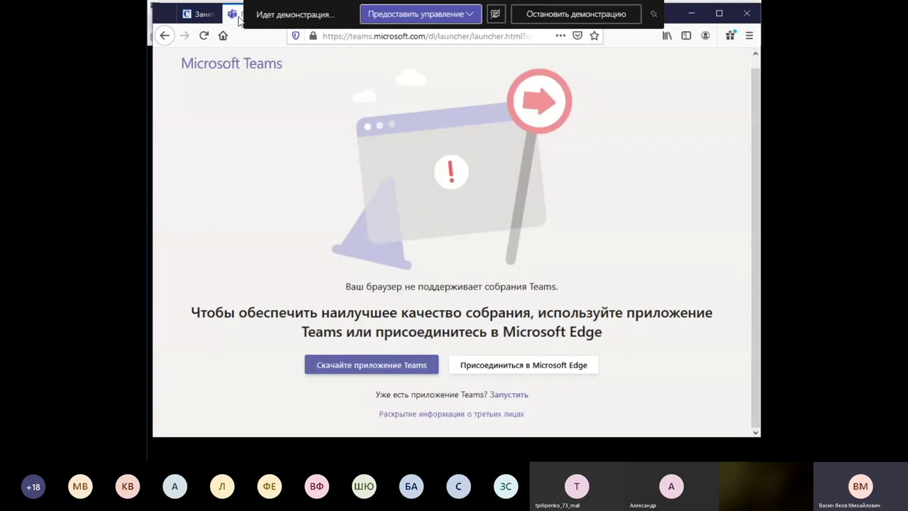
pyautogui.click(241, 18)
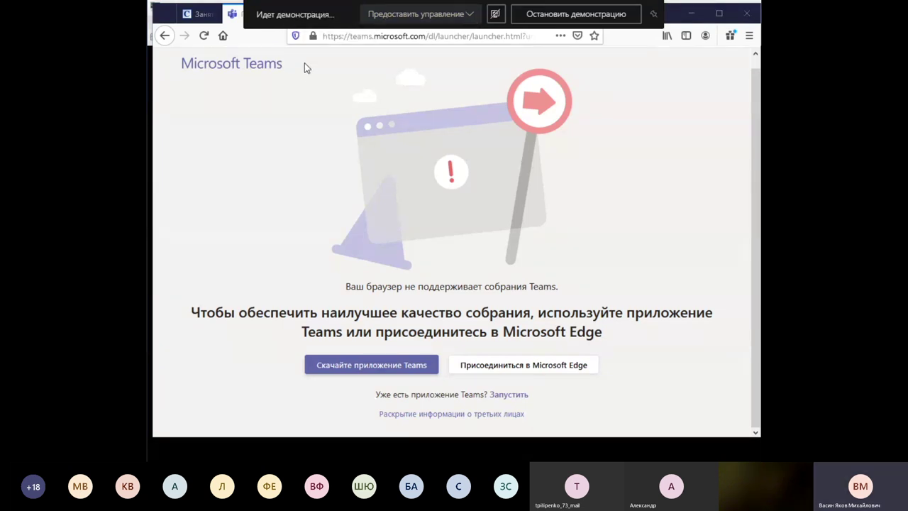
# Switch to the bank site's Promo page and open its page title and properties dialog.
pyautogui.click(292, 17)
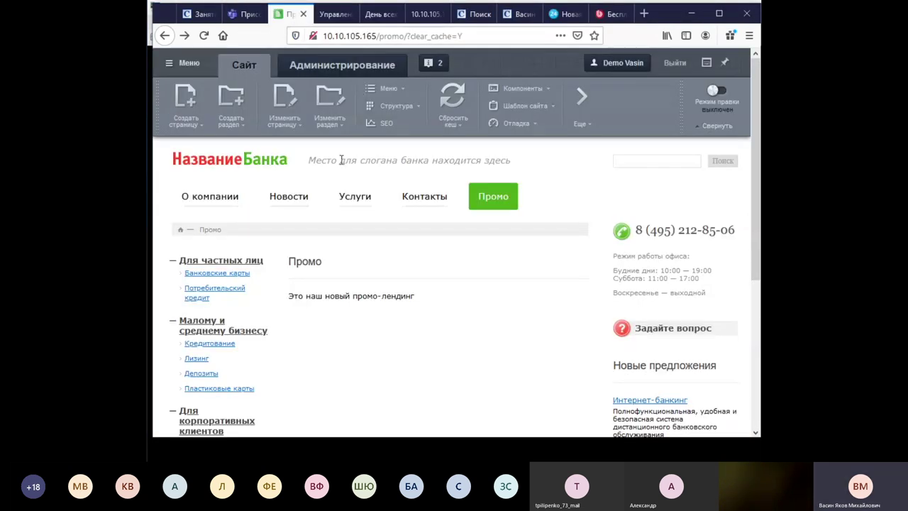
pyautogui.click(284, 121)
pyautogui.click(330, 170)
pyautogui.scroll(-5, 634, 298)
pyautogui.scroll(3, 547, 263)
# Check the ROBOTS 'index, follow' property, close the dialog, and open the page's SEO tools.
pyautogui.click(401, 254)
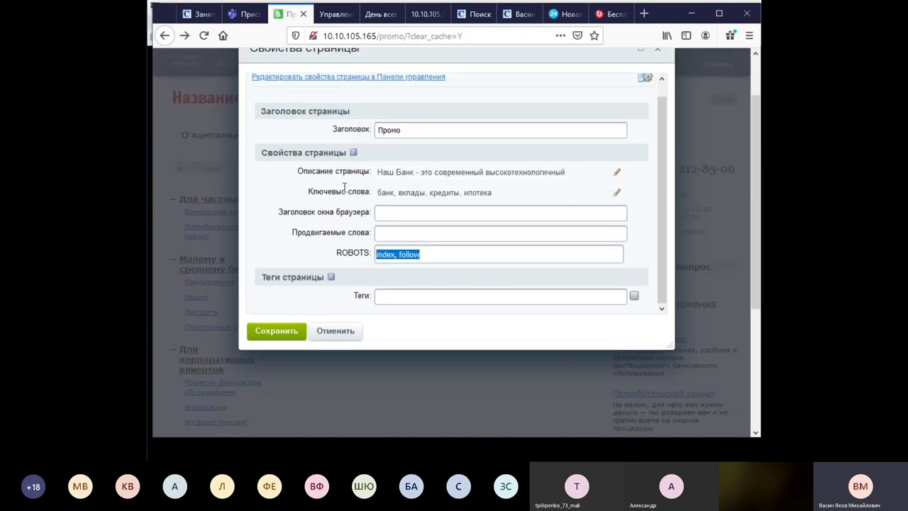
pyautogui.scroll(2, 672, 145)
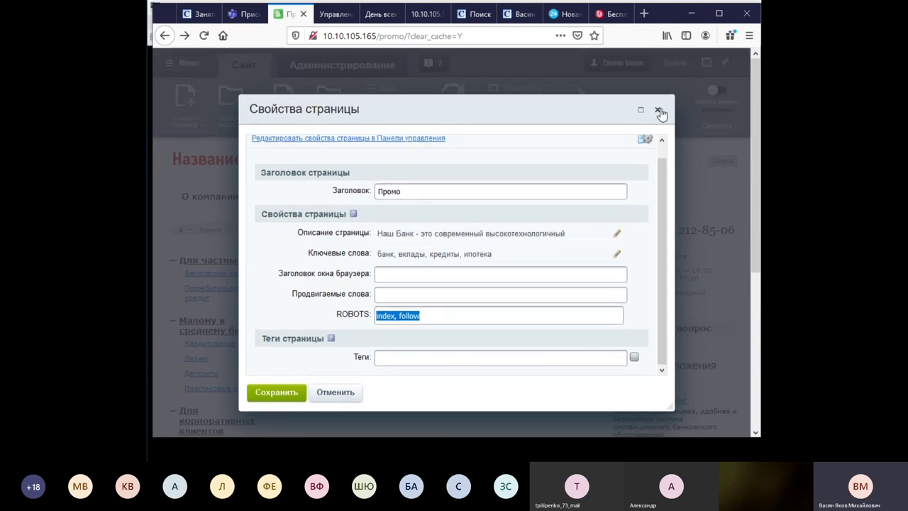
pyautogui.click(658, 109)
pyautogui.click(386, 128)
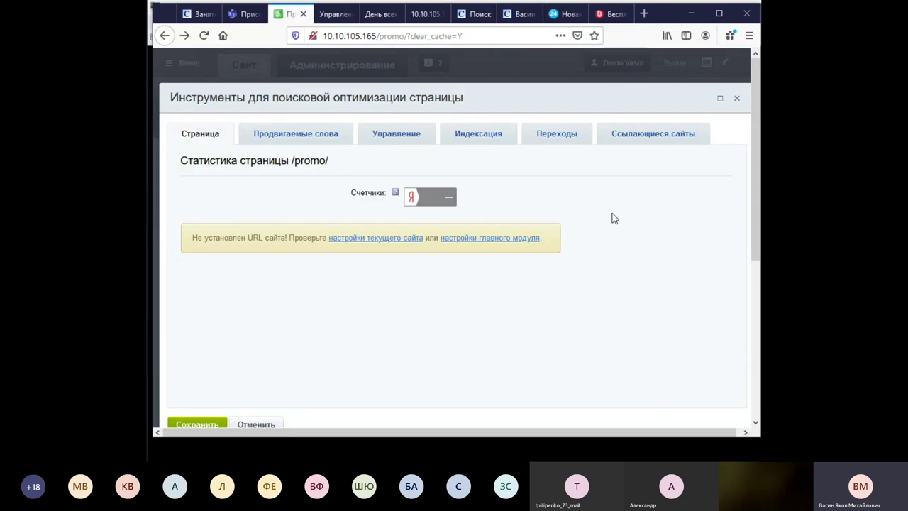
# View the Продвигаемые слова keywords in the SEO tools, then close the dialog.
pyautogui.click(297, 135)
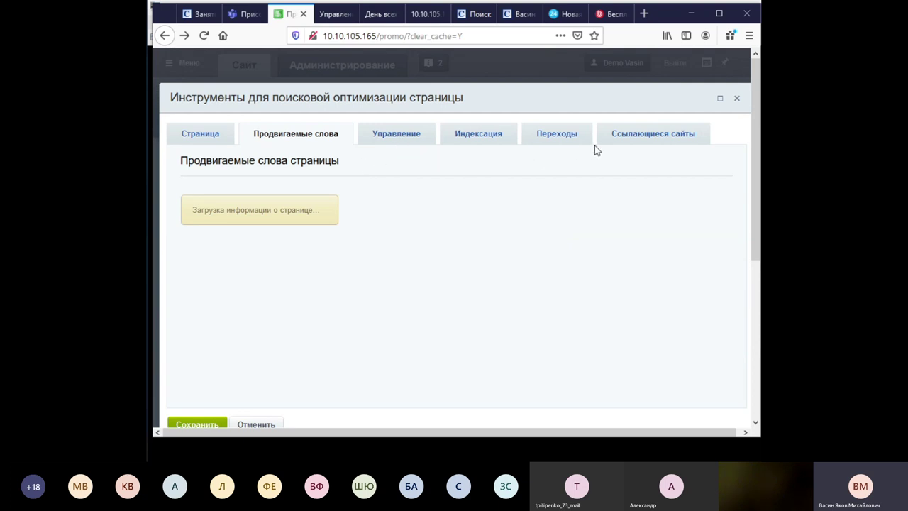
pyautogui.click(738, 104)
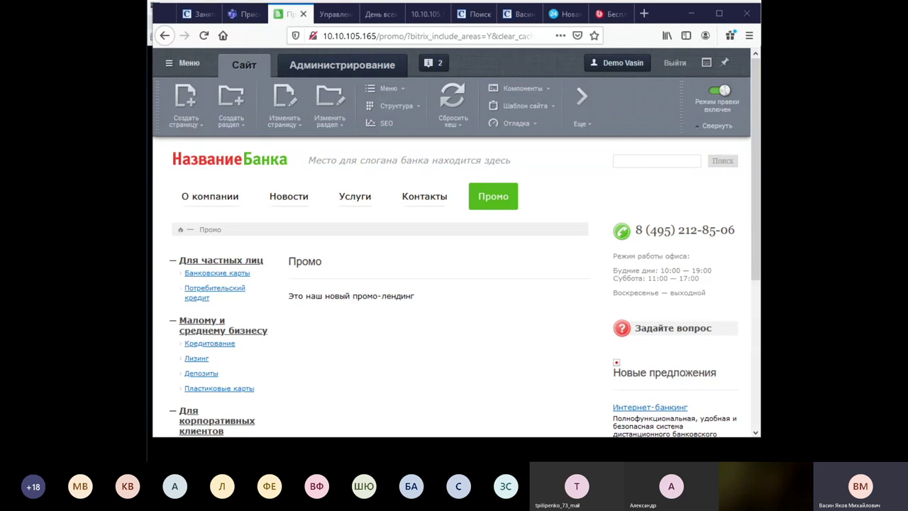
# Go to the bank's home page via the НазваниеБанка logo and scroll to the footer and back.
pyautogui.click(199, 165)
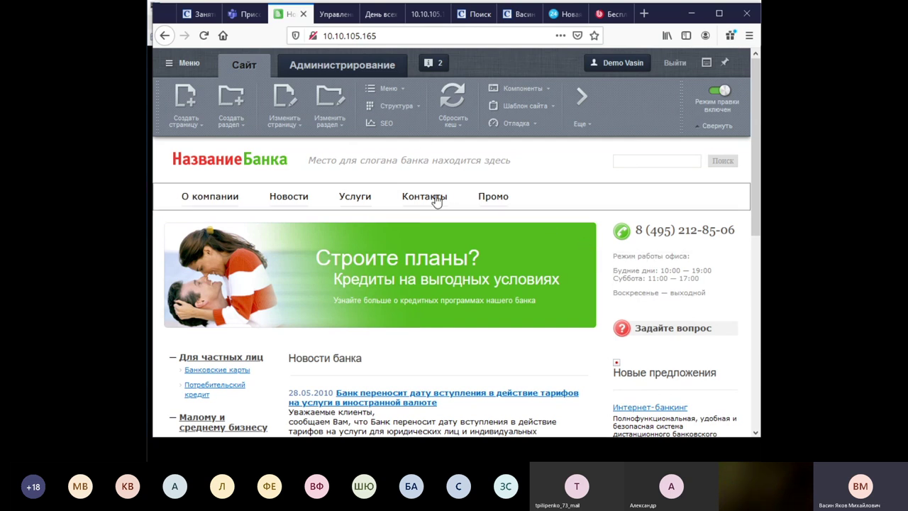
pyautogui.scroll(-3, 270, 286)
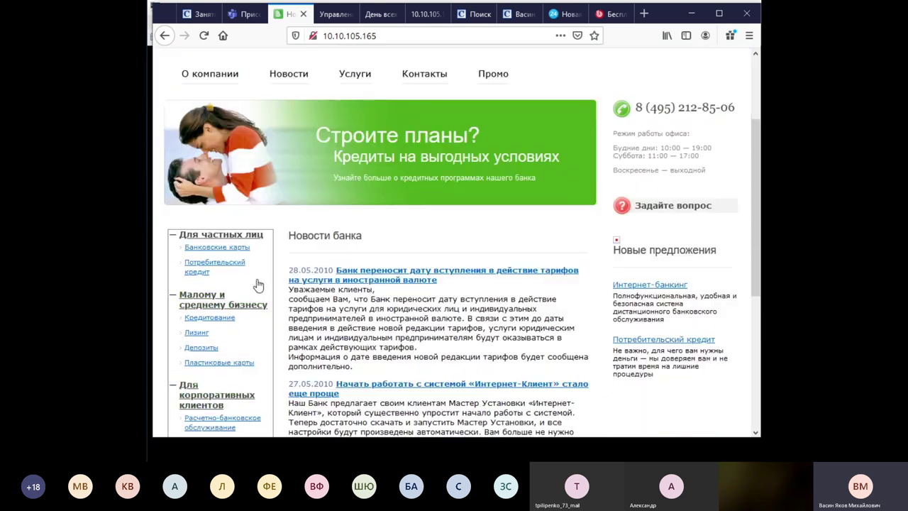
pyautogui.scroll(-3, 497, 319)
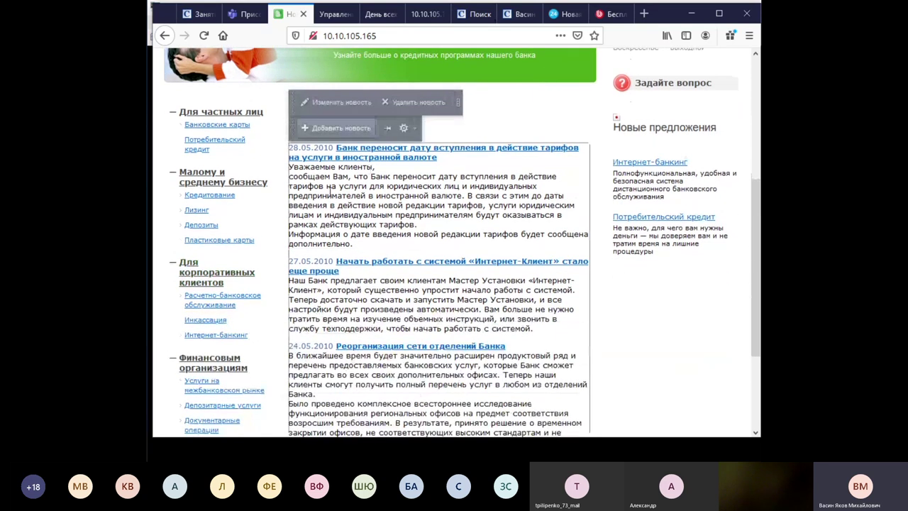
pyautogui.scroll(-3, 460, 322)
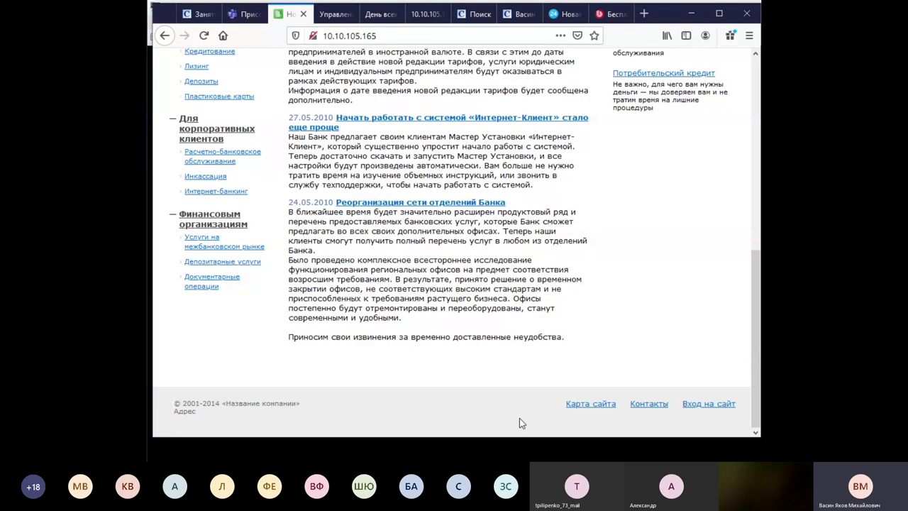
pyautogui.moveTo(455, 268)
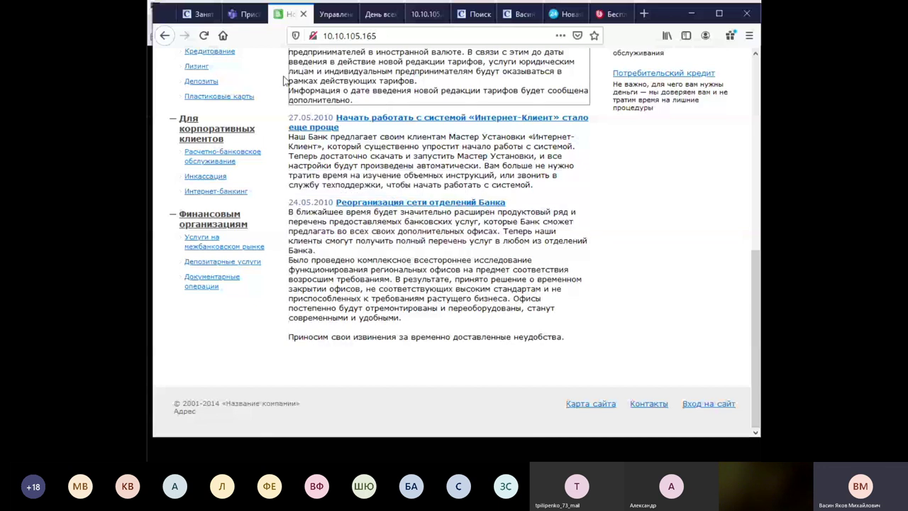
pyautogui.scroll(1, 383, 193)
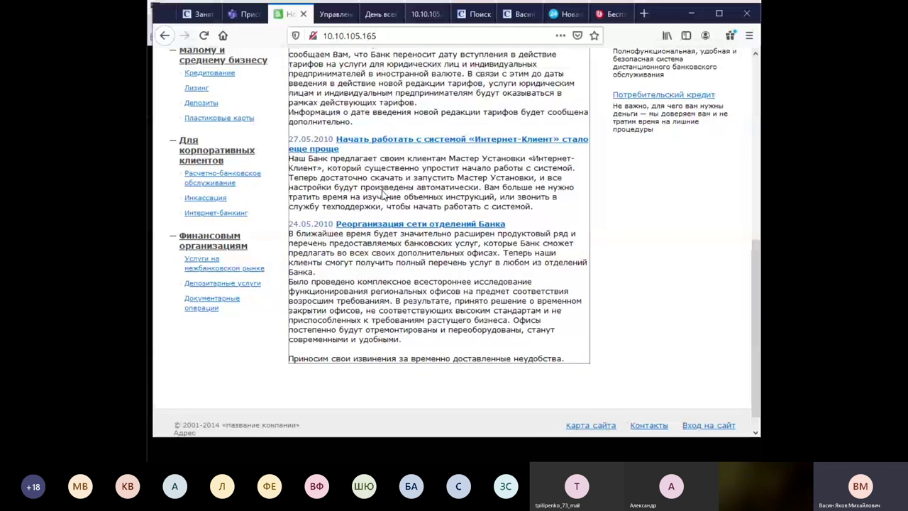
pyautogui.scroll(5, 383, 193)
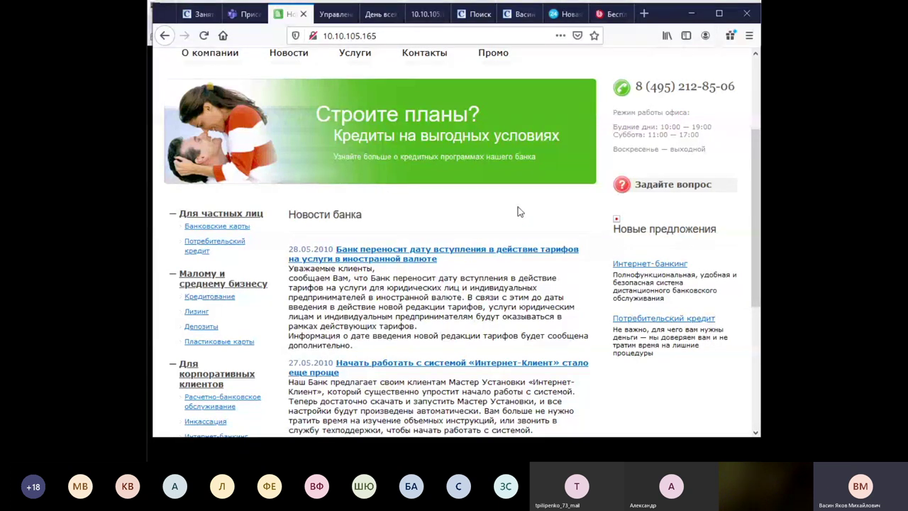
pyautogui.scroll(2, 518, 206)
pyautogui.scroll(2, 517, 206)
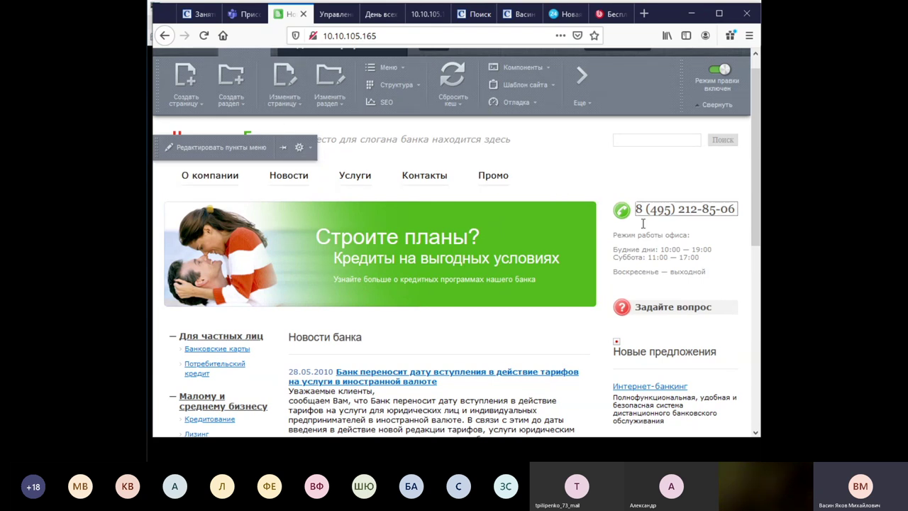
# Open the phone number include area as HTML and close it without changes.
pyautogui.moveTo(671, 211)
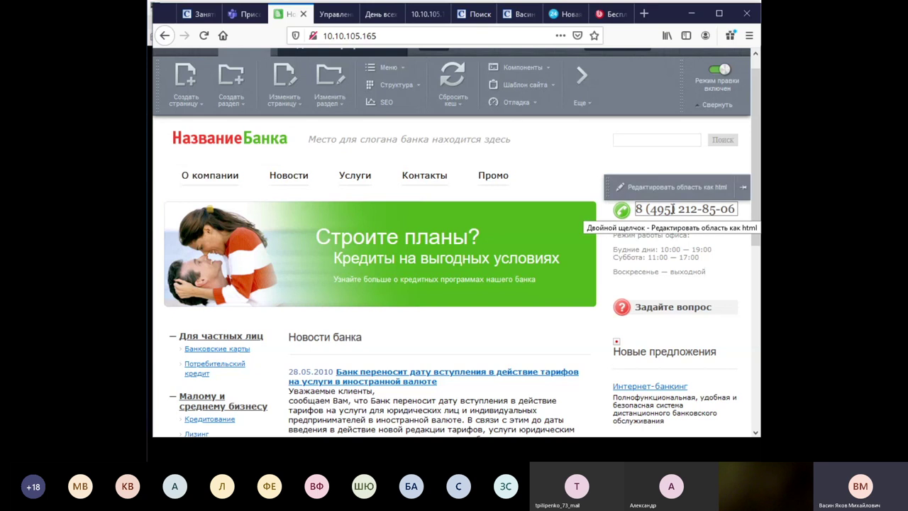
pyautogui.click(686, 192)
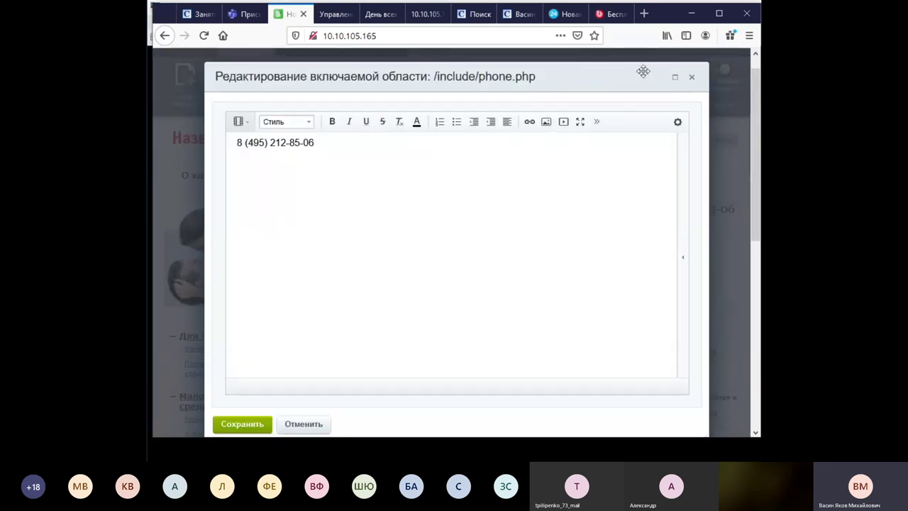
pyautogui.click(693, 78)
# Edit the footer copyright area, changing the year 2014 to 2020, and save it.
pyautogui.scroll(-4, 694, 265)
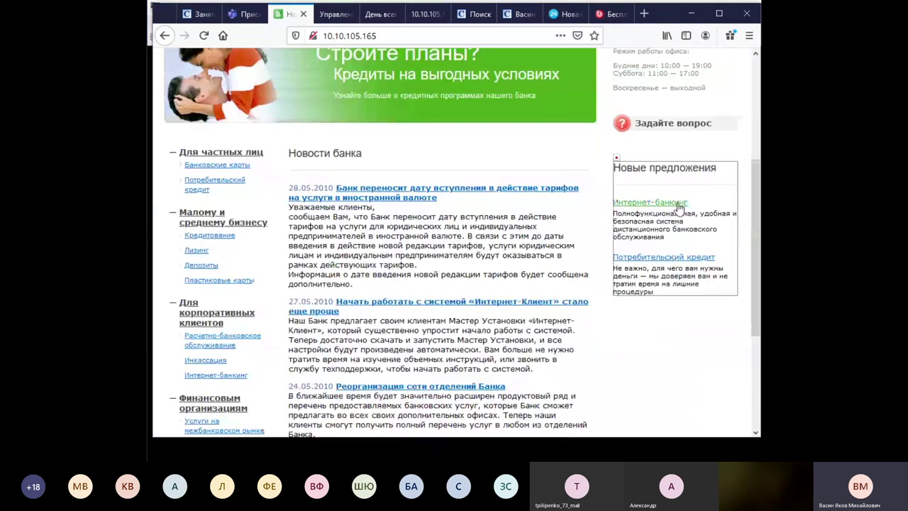
pyautogui.moveTo(652, 213)
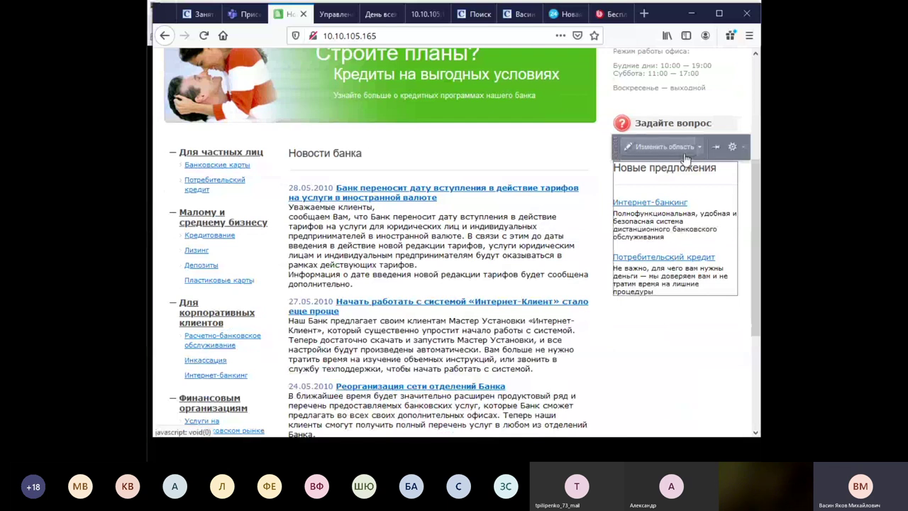
pyautogui.moveTo(210, 237)
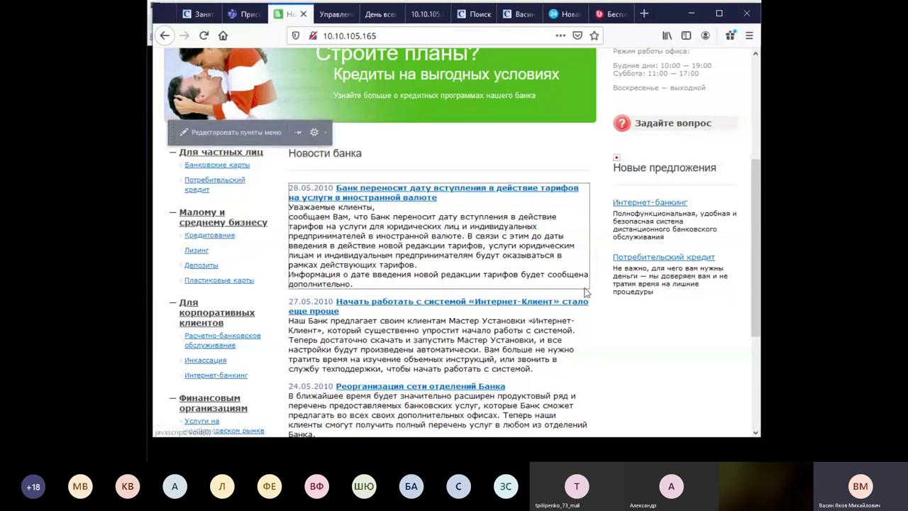
pyautogui.scroll(-3, 586, 291)
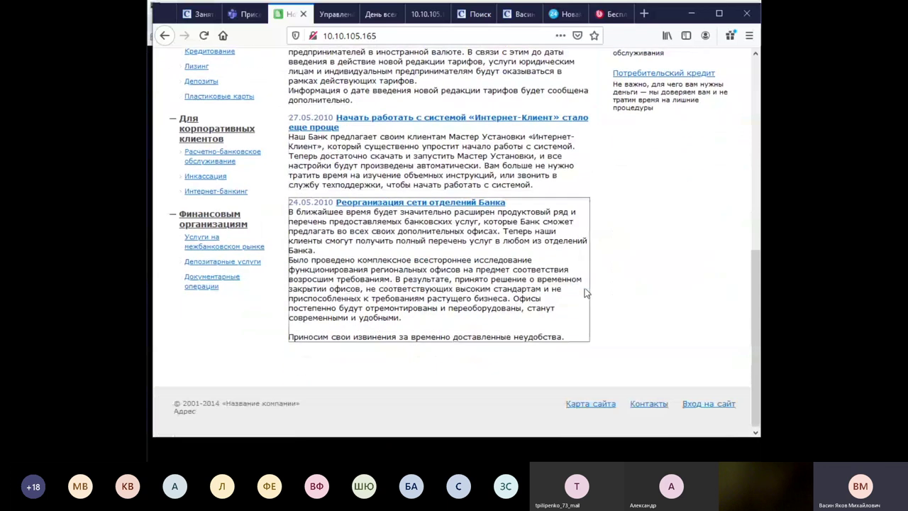
pyautogui.moveTo(240, 405)
pyautogui.click(250, 386)
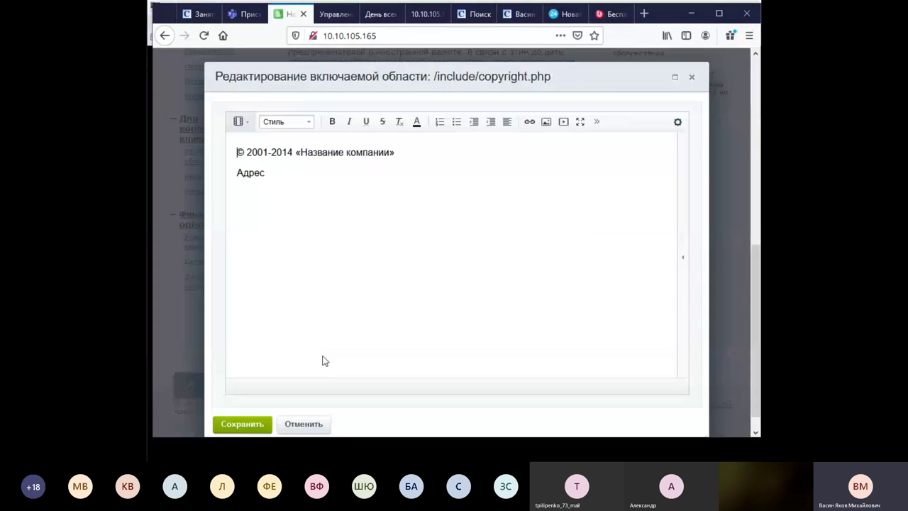
pyautogui.click(293, 153)
pyautogui.press('BackSpace')
pyautogui.write('9')
pyautogui.press('BackSpace')
pyautogui.press('BackSpace')
pyautogui.write('20')
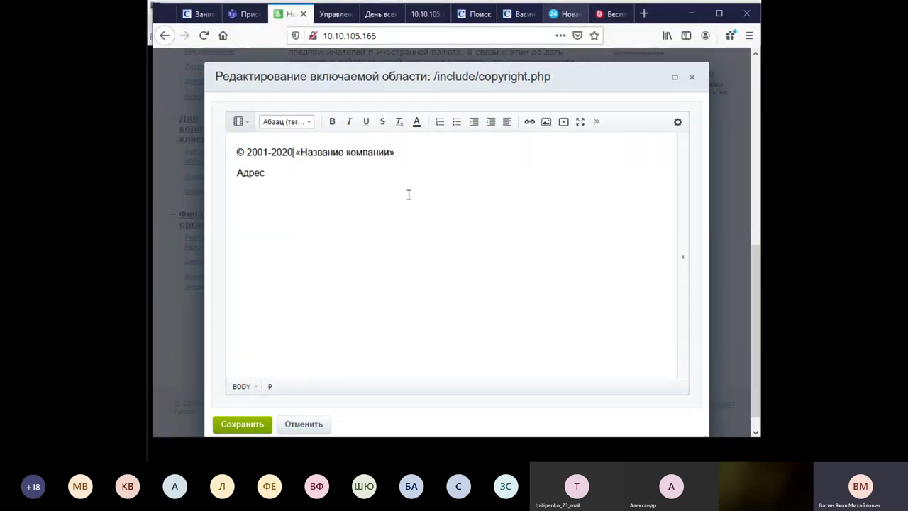
pyautogui.click(250, 424)
pyautogui.scroll(-10, 543, 298)
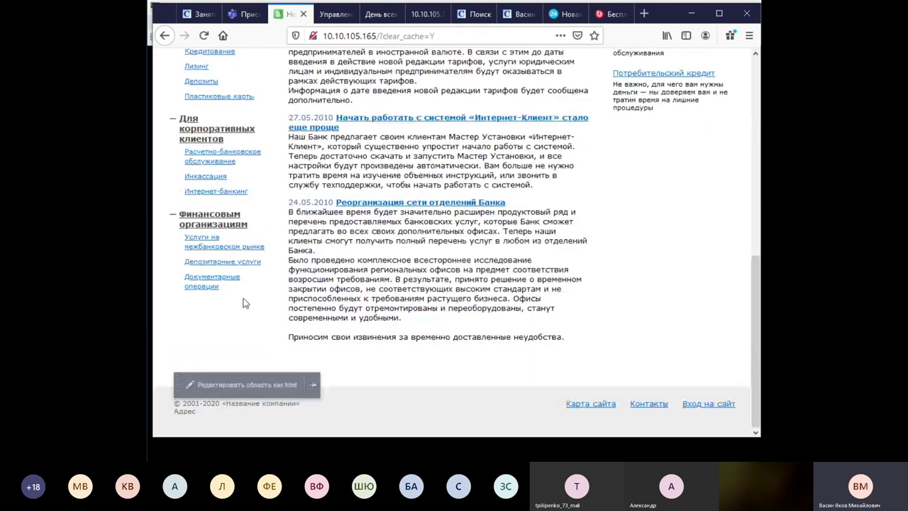
pyautogui.scroll(10, 243, 300)
pyautogui.scroll(-10, 307, 204)
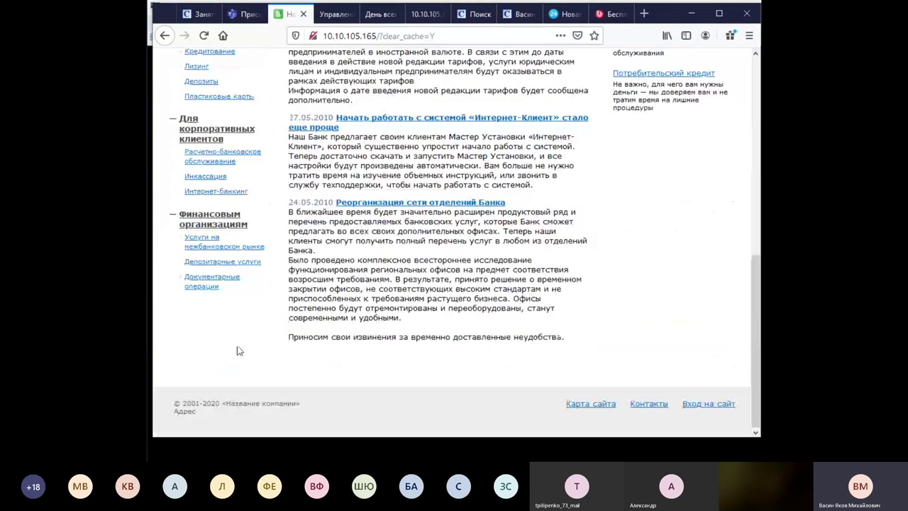
# Visit the Услуги services page, then return to the Управление модулями admin tab.
pyautogui.scroll(10, 234, 371)
pyautogui.click(359, 231)
pyautogui.scroll(-10, 363, 248)
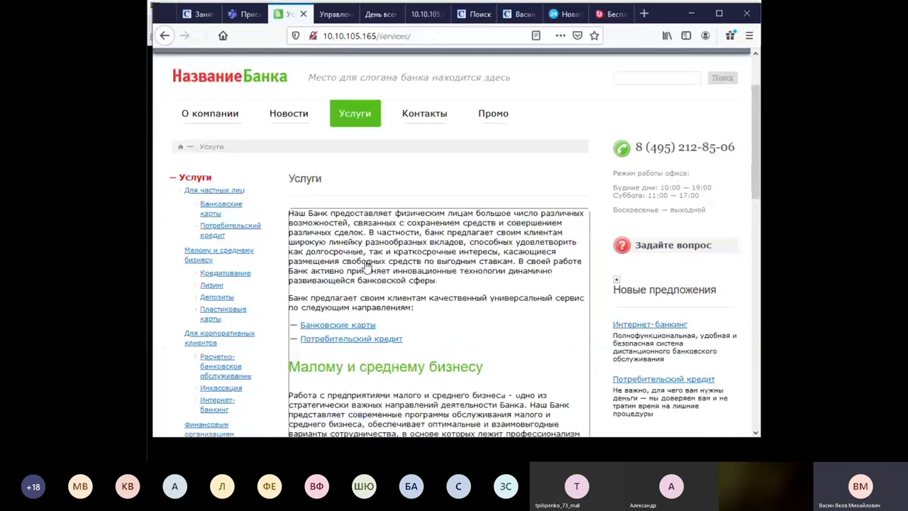
pyautogui.moveTo(211, 409)
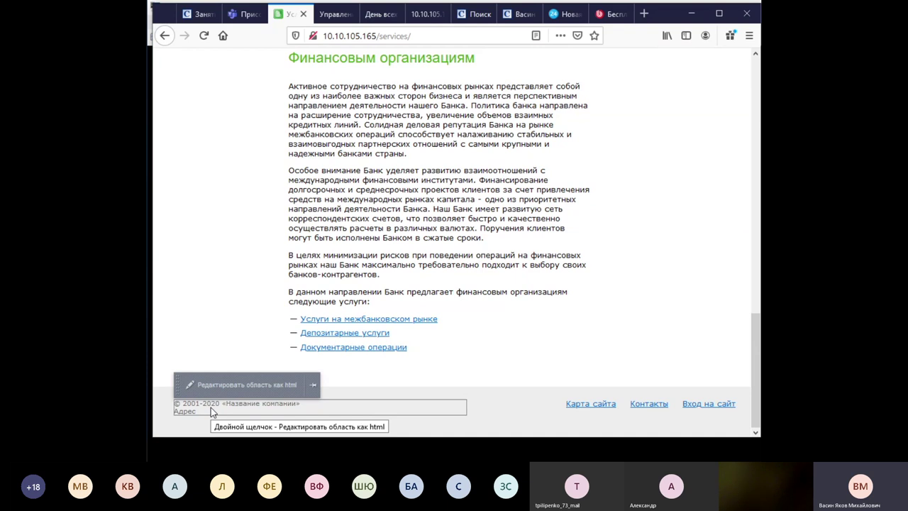
pyautogui.click(330, 17)
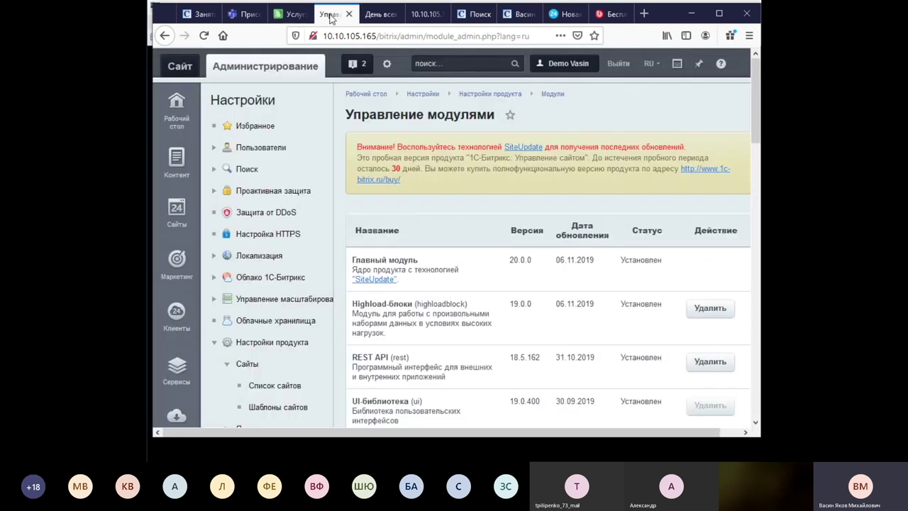
# Open Контент > Структура сайта (files and folders) in the admin panel.
pyautogui.scroll(-3, 266, 254)
pyautogui.scroll(3, 242, 191)
pyautogui.scroll(-4, 229, 208)
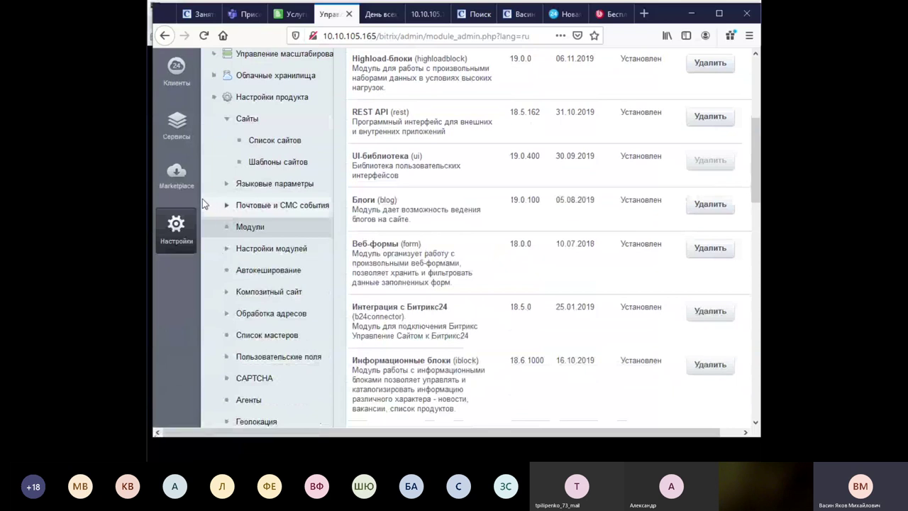
pyautogui.scroll(2, 203, 204)
pyautogui.scroll(2, 202, 199)
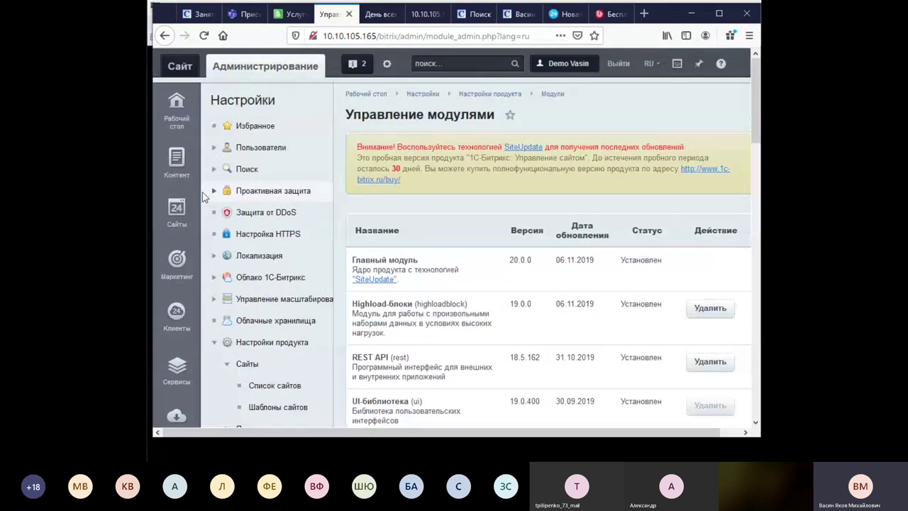
pyautogui.click(178, 172)
pyautogui.click(255, 171)
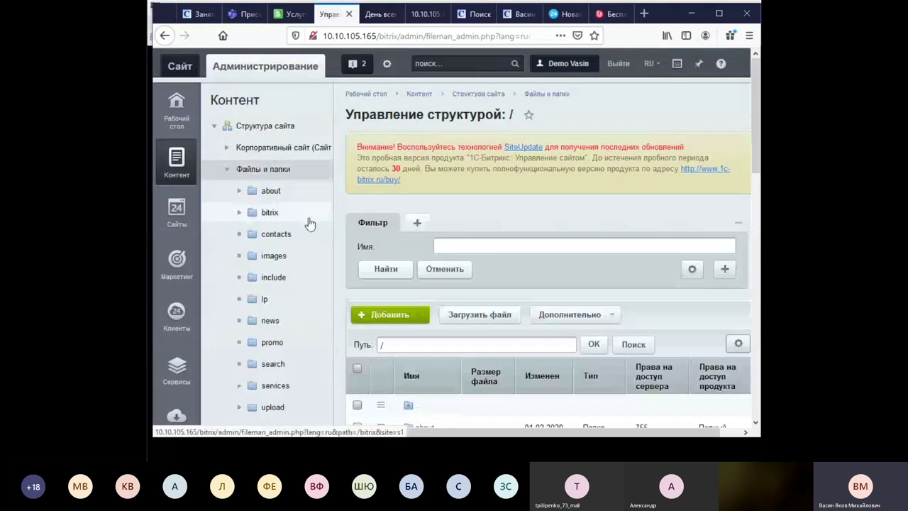
# Navigate the tree through bitrix > templates into the corp_services_green template folder.
pyautogui.scroll(-4, 316, 223)
pyautogui.scroll(3, 305, 223)
pyautogui.click(253, 155)
pyautogui.scroll(-3, 302, 238)
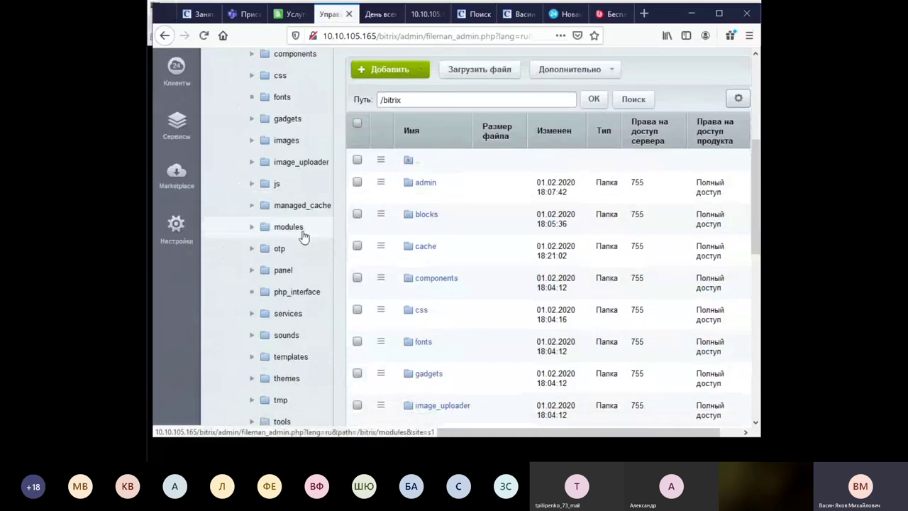
pyautogui.scroll(-4, 303, 236)
pyautogui.scroll(3, 257, 188)
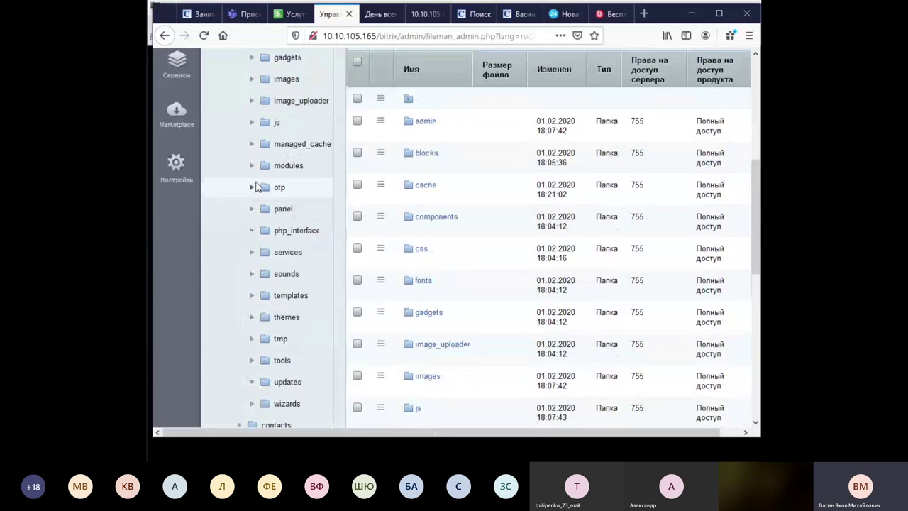
pyautogui.click(264, 297)
pyautogui.scroll(-1, 288, 286)
pyautogui.scroll(-2, 287, 286)
pyautogui.click(308, 156)
pyautogui.scroll(-5, 579, 235)
pyautogui.scroll(-2, 579, 236)
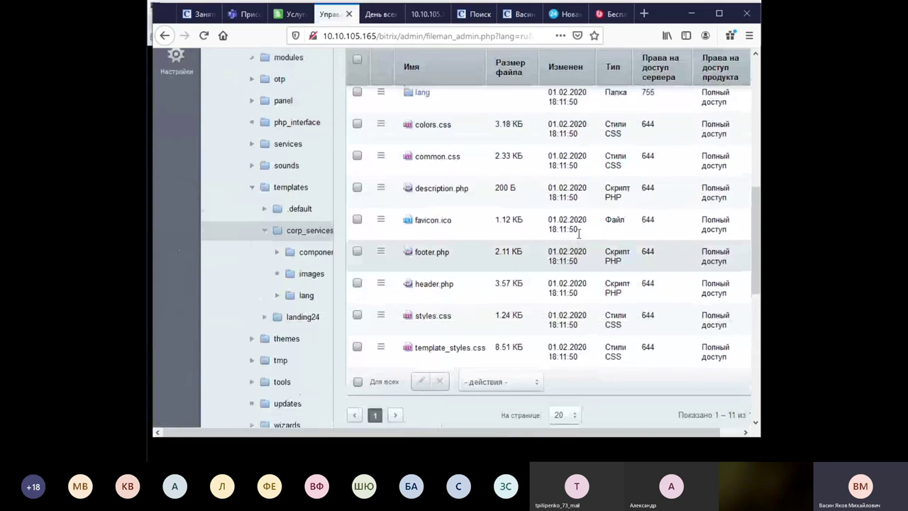
pyautogui.scroll(2, 579, 236)
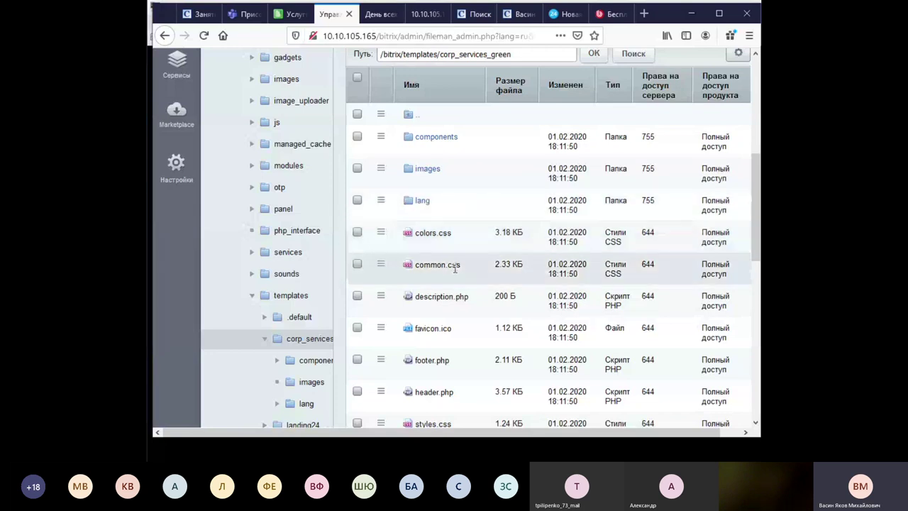
pyautogui.scroll(-2, 454, 263)
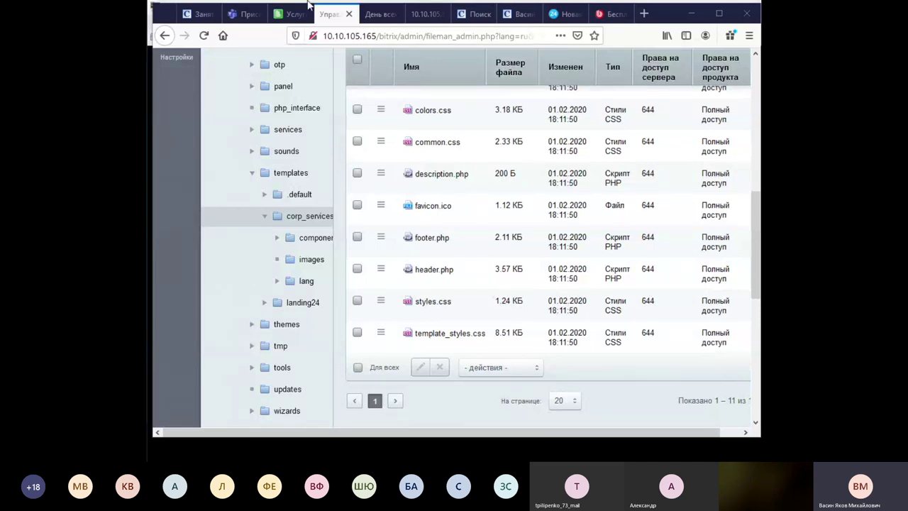
# Switch to the Виртуальная машина product page tab and scroll back to its top.
pyautogui.click(610, 20)
pyautogui.scroll(10, 334, 146)
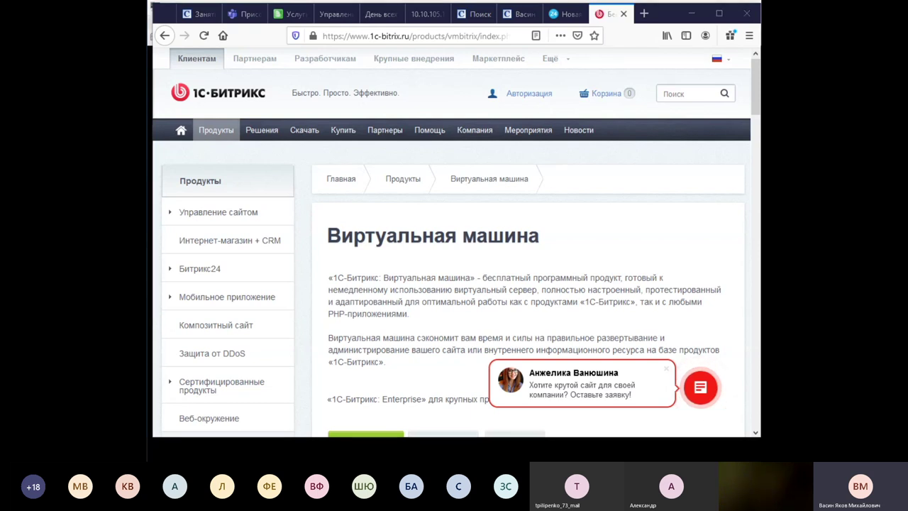
# Check the release 18 tab, then open Продукты > Битрикс24 > О продукте in a new tab and view it.
pyautogui.click(567, 14)
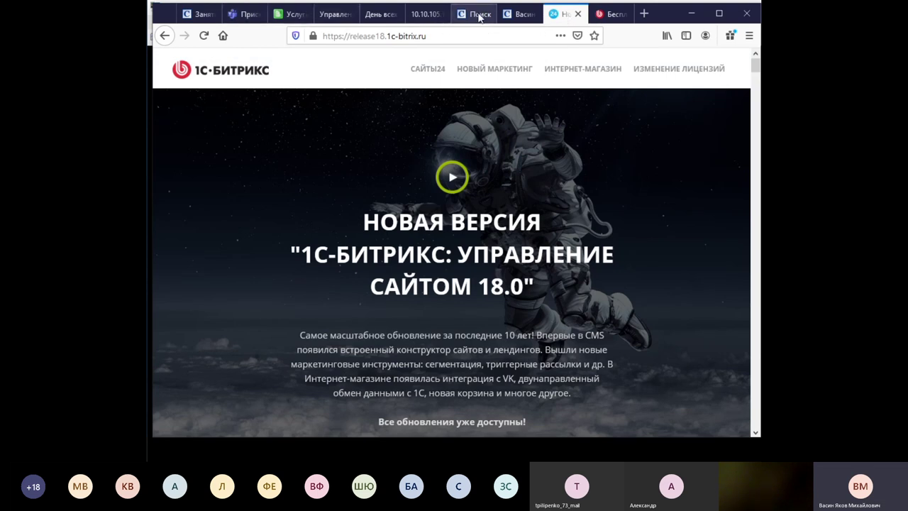
pyautogui.click(607, 14)
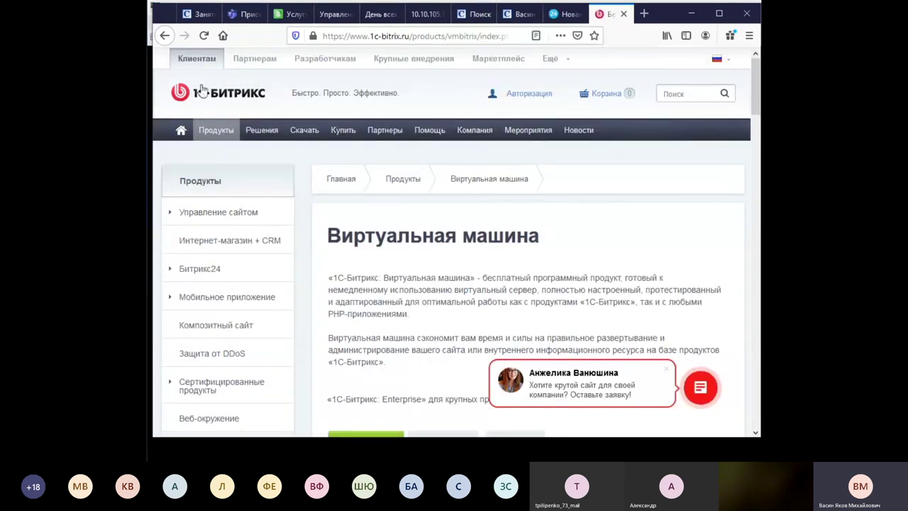
pyautogui.moveTo(215, 132)
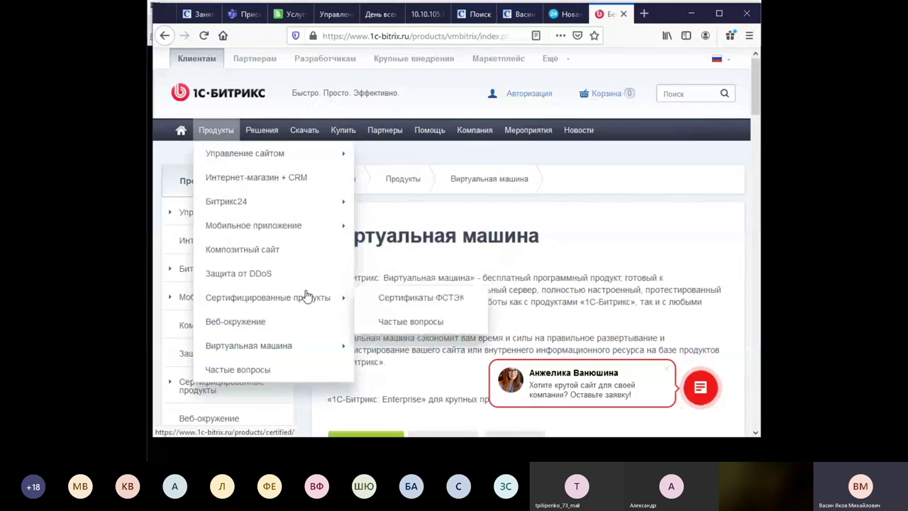
pyautogui.moveTo(308, 295)
pyautogui.moveTo(243, 203)
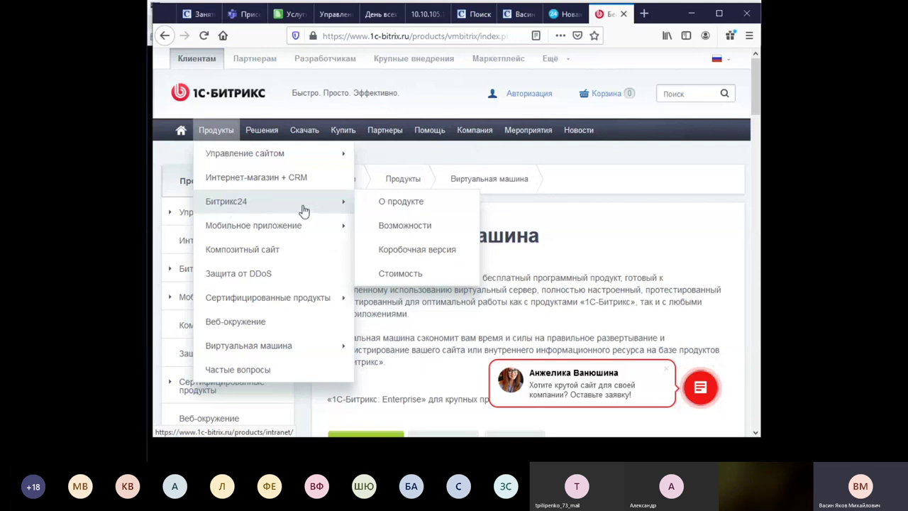
pyautogui.rightClick(404, 203)
pyautogui.click(472, 211)
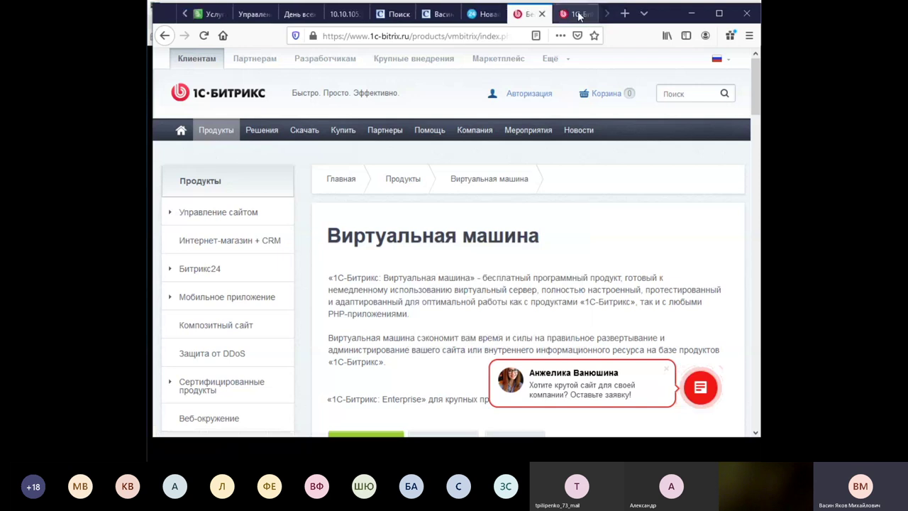
pyautogui.click(578, 13)
pyautogui.scroll(-1, 528, 247)
pyautogui.scroll(-3, 528, 246)
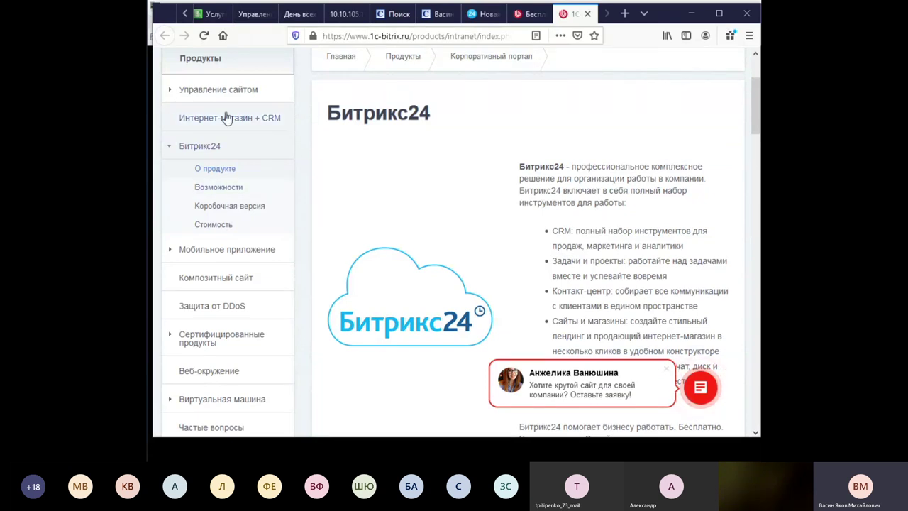
# Open the «1С-Битрикс24: Интернет-магазин + CRM» product page from the Продукты sidebar and skim it top to bottom.
pyautogui.click(278, 123)
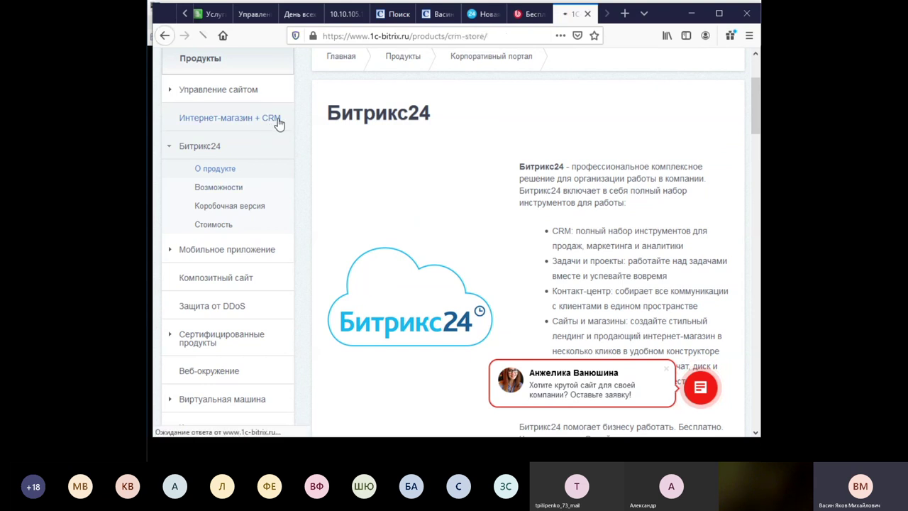
pyautogui.scroll(-5, 568, 293)
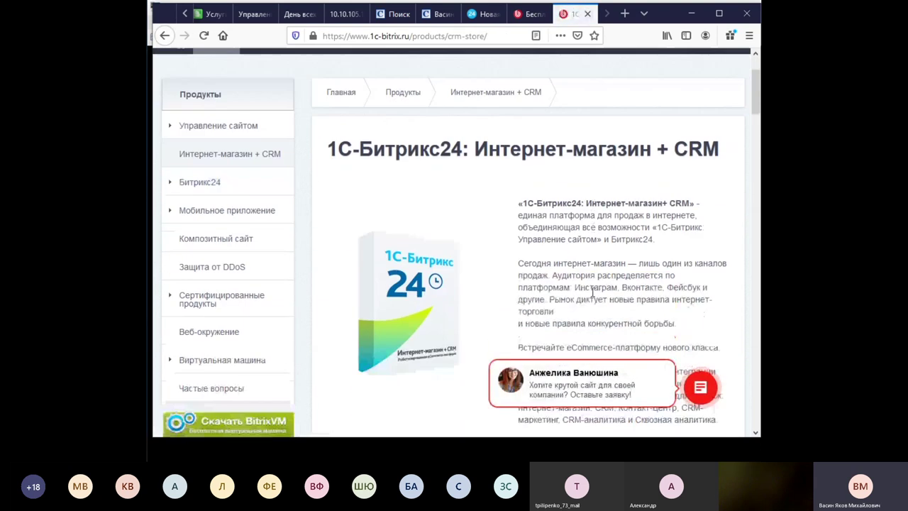
pyautogui.scroll(-5, 593, 297)
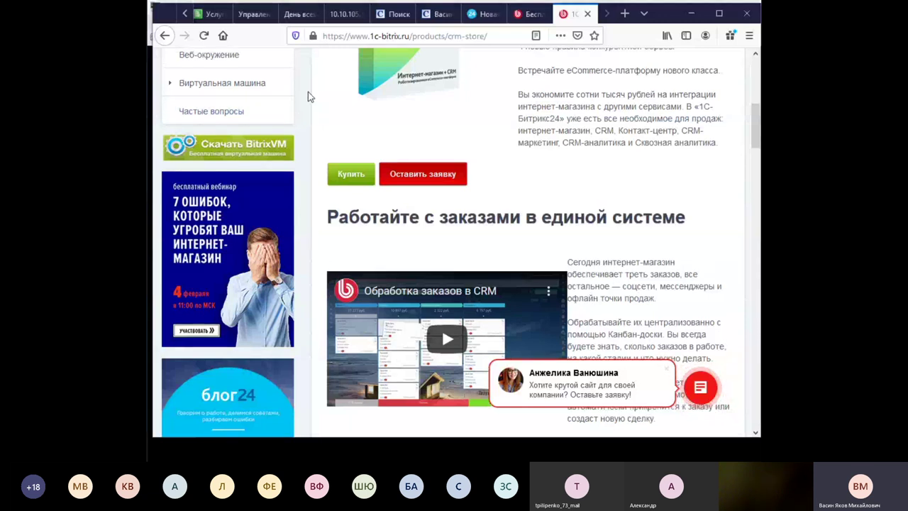
pyautogui.scroll(5, 308, 92)
pyautogui.scroll(1, 308, 92)
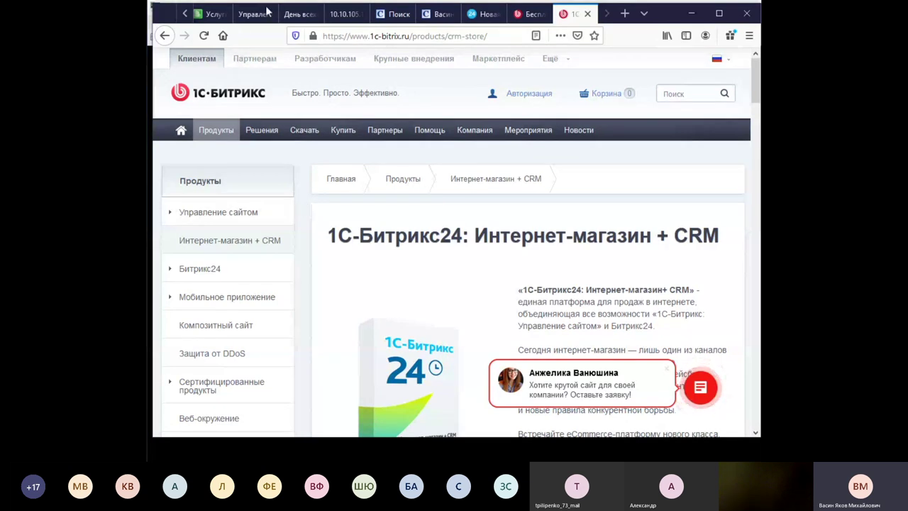
pyautogui.click(312, 14)
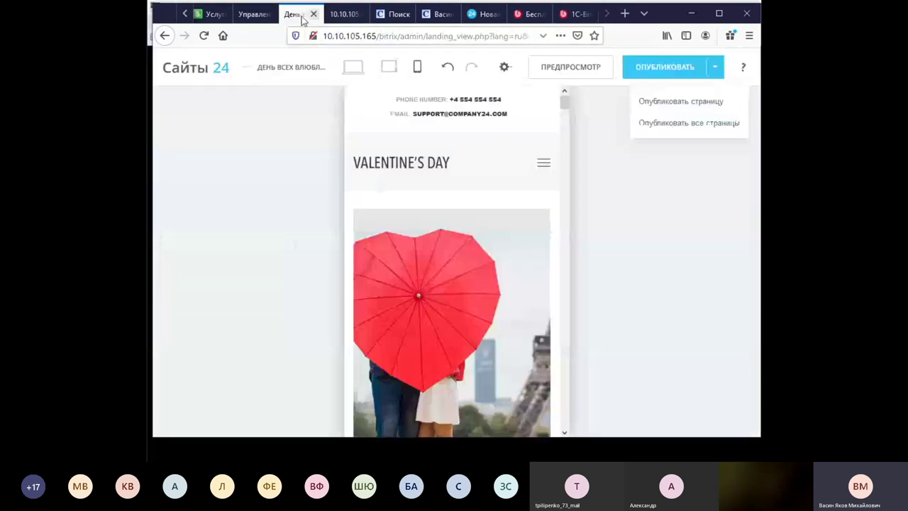
pyautogui.click(257, 14)
pyautogui.scroll(5, 282, 249)
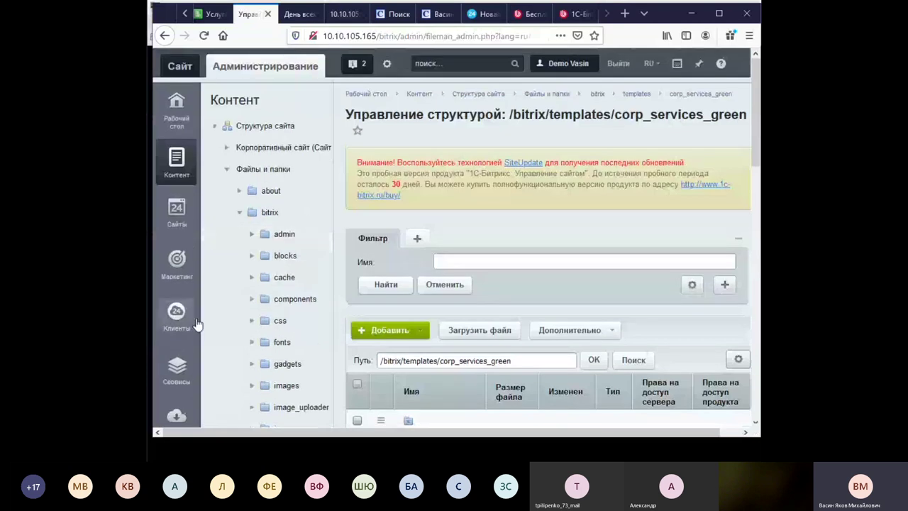
pyautogui.scroll(-4, 196, 290)
pyautogui.click(181, 179)
pyautogui.scroll(-4, 223, 270)
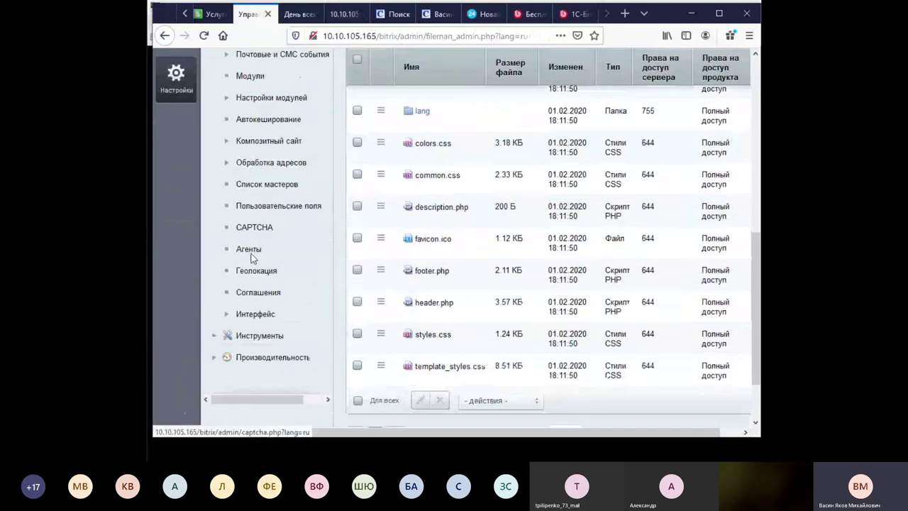
pyautogui.click(260, 285)
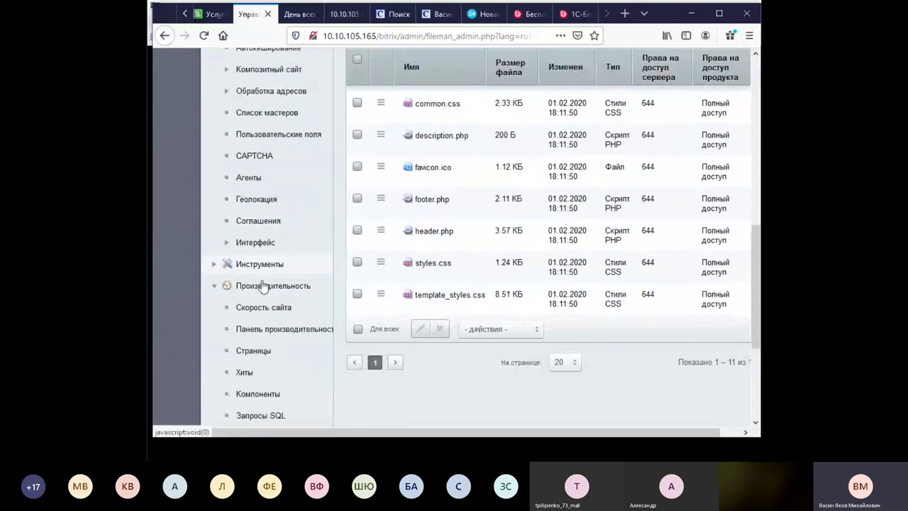
pyautogui.scroll(-4, 276, 298)
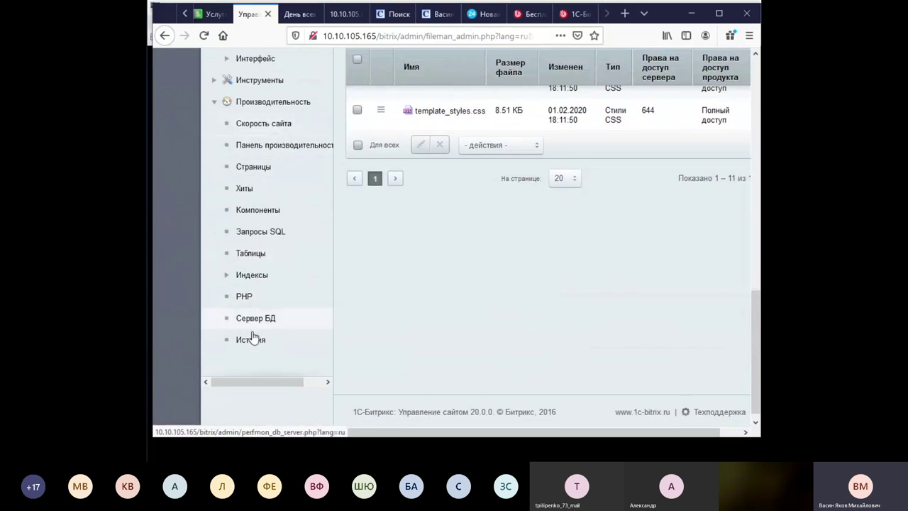
pyautogui.scroll(8, 272, 263)
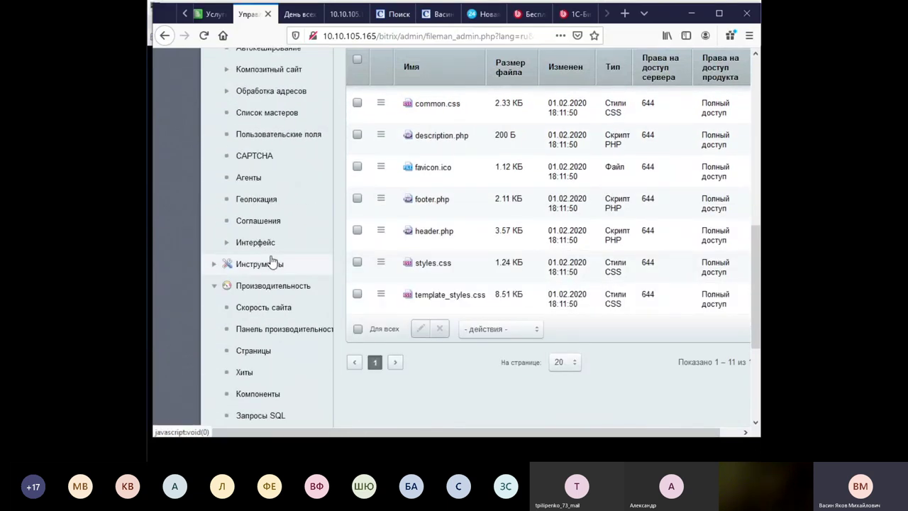
pyautogui.scroll(3, 272, 262)
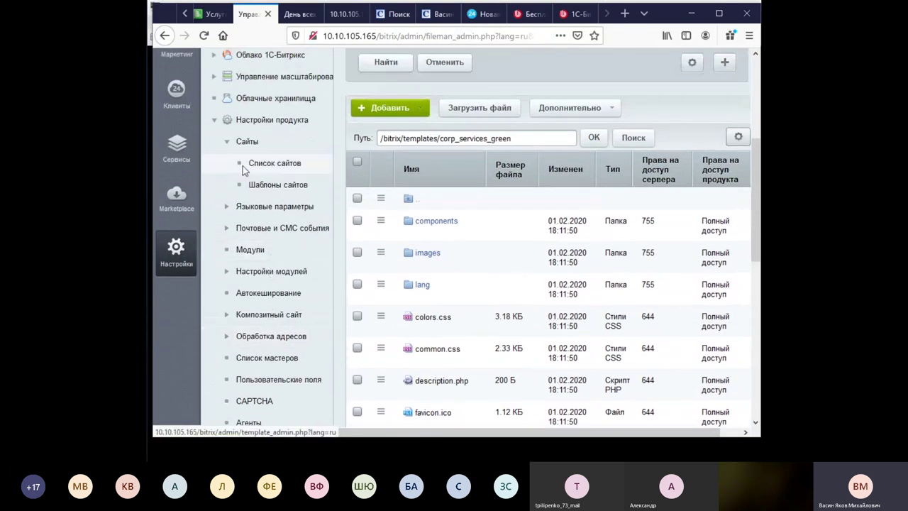
pyautogui.click(215, 122)
pyautogui.scroll(3, 266, 179)
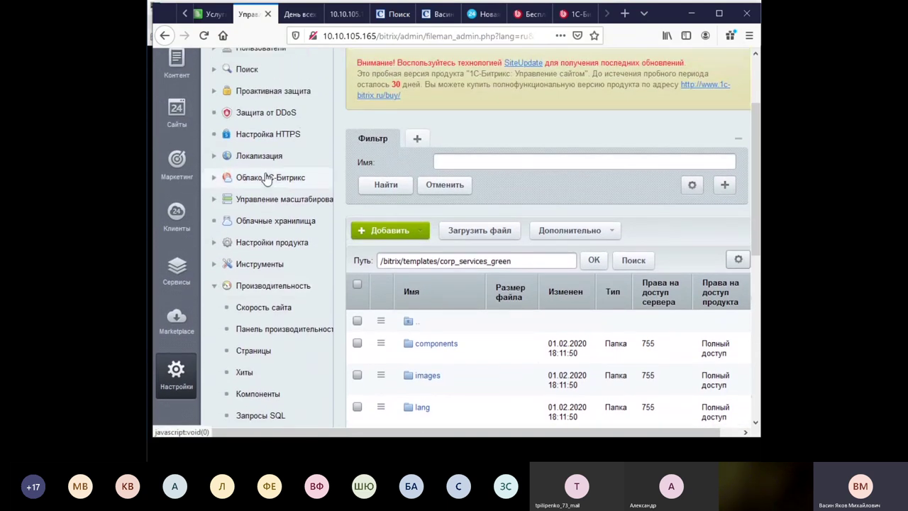
pyautogui.click(216, 91)
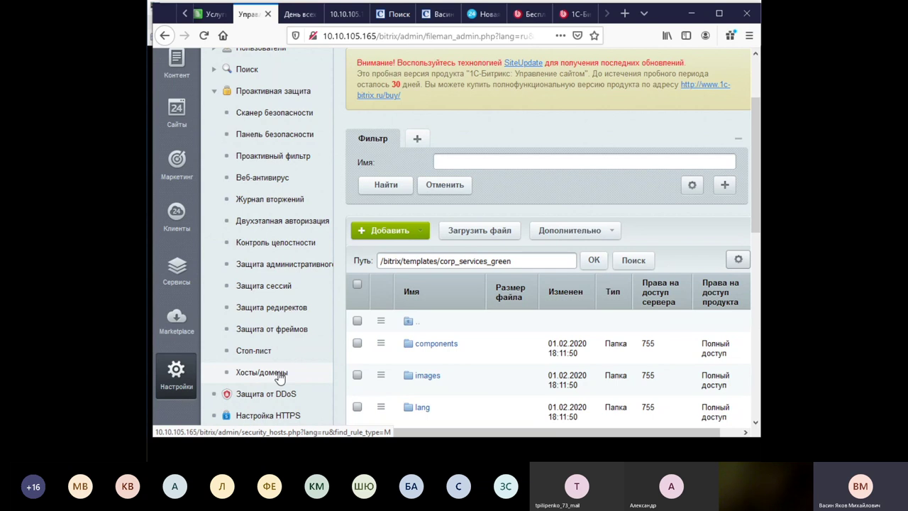
pyautogui.scroll(-2, 263, 401)
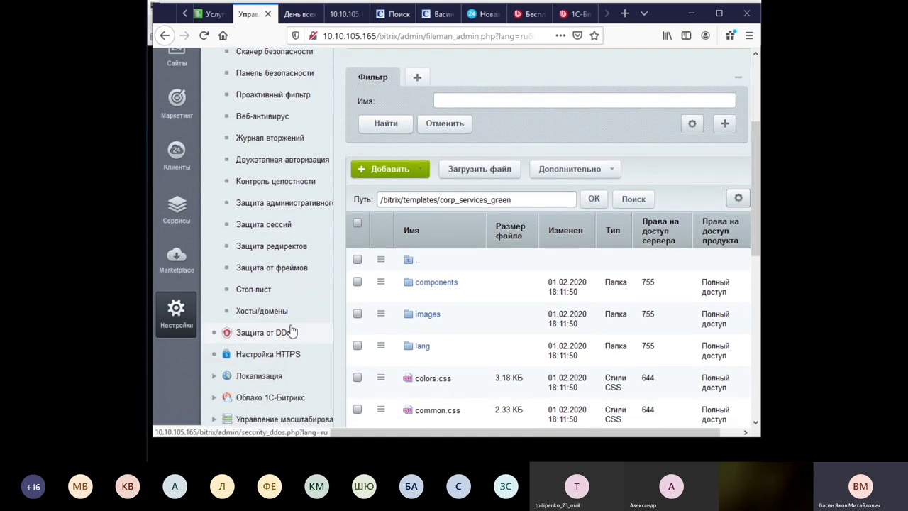